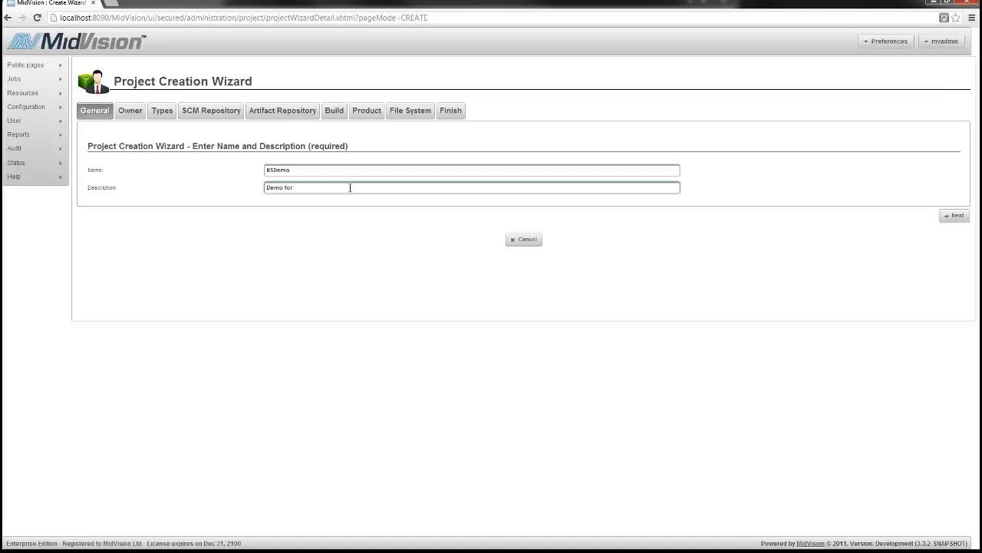
# Advance past the Owner and Deployment Types steps, keeping the codeDeploy deployment type
pyautogui.click(954, 216)
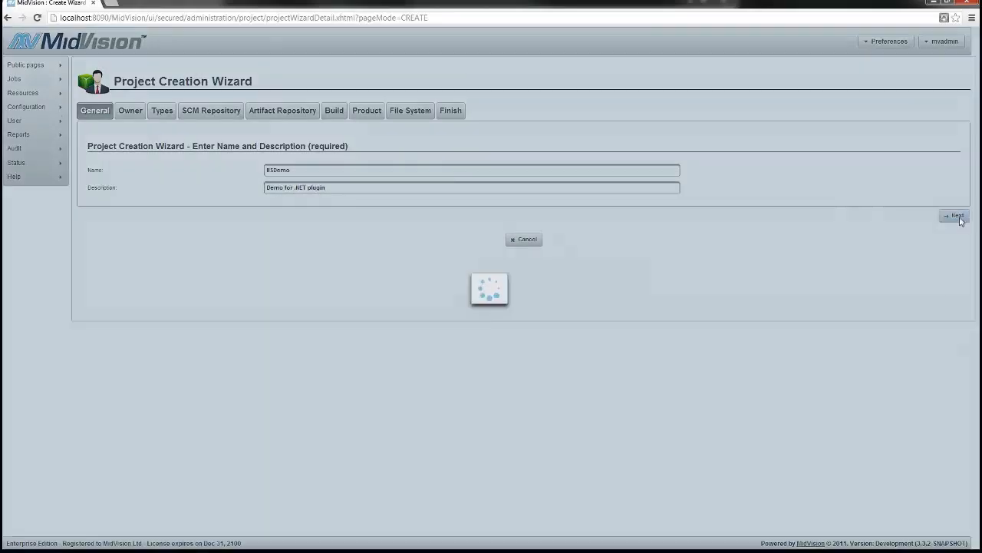
pyautogui.click(956, 199)
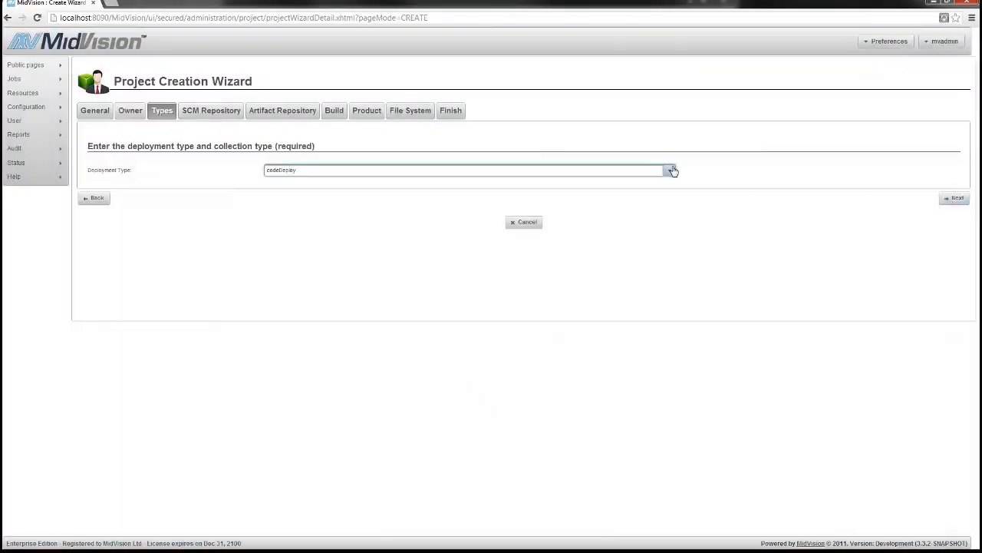
pyautogui.click(670, 170)
pyautogui.click(670, 169)
pyautogui.click(946, 201)
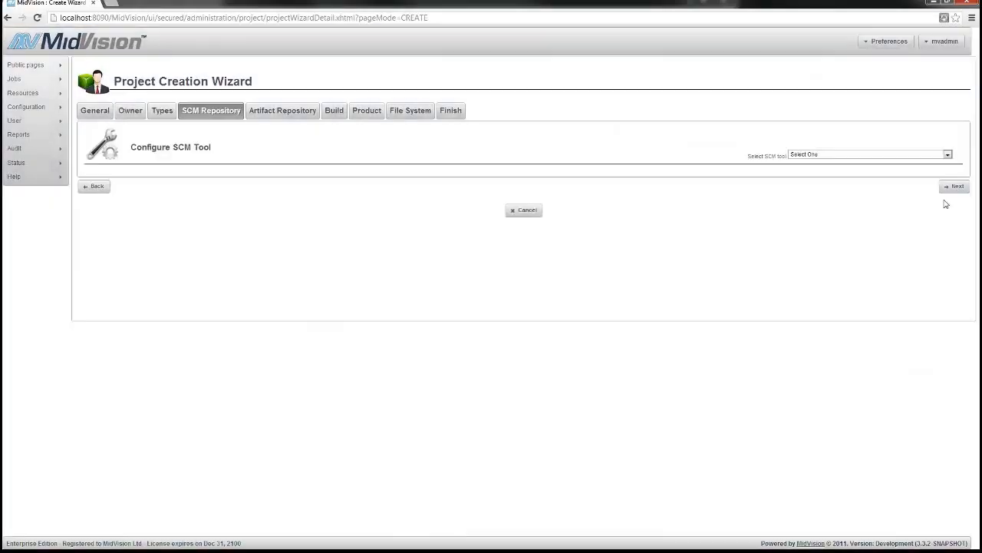
# Choose FileSystem (No SCM) with project root directory C:\mv_home\midvision\projects\IISDemo
pyautogui.click(946, 154)
pyautogui.click(892, 178)
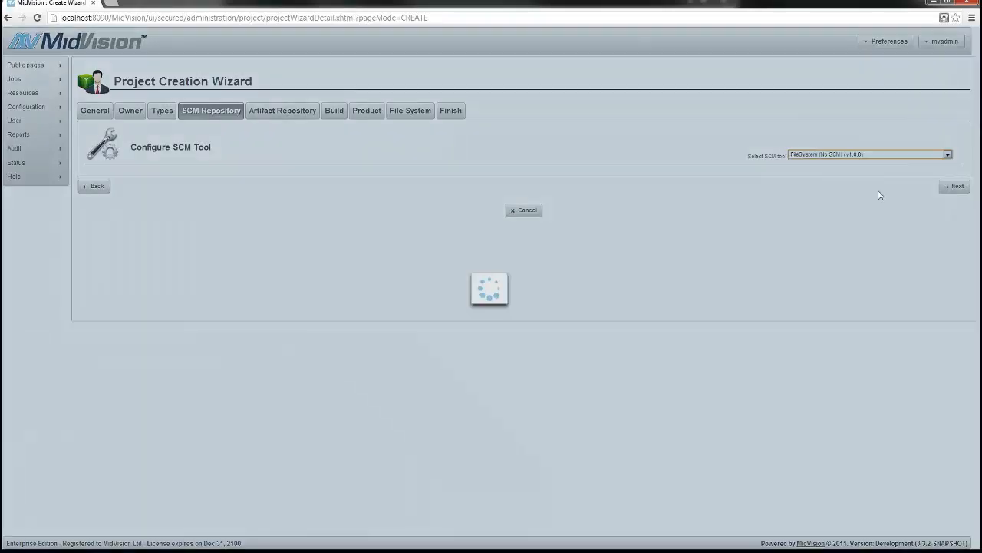
pyautogui.moveTo(256, 221); pyautogui.dragTo(325, 222)
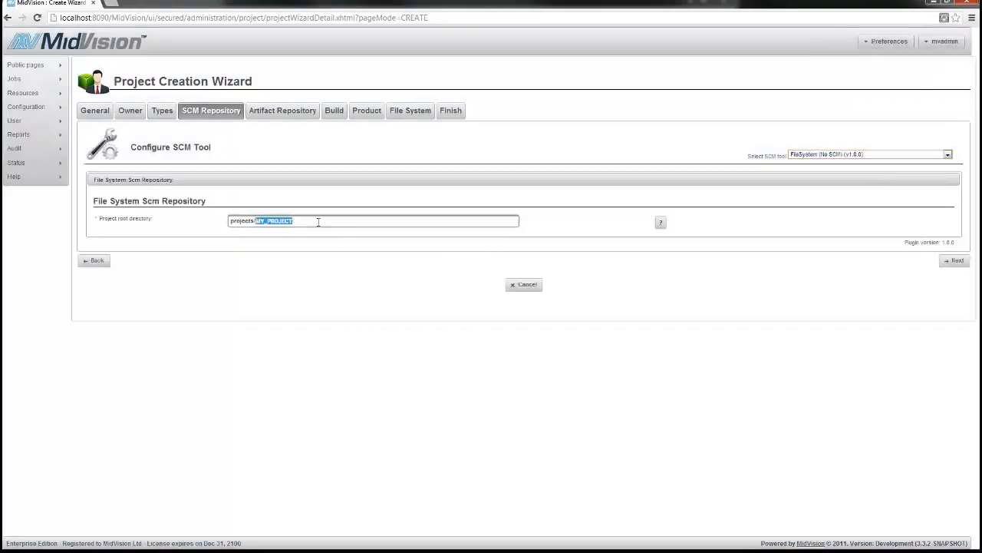
pyautogui.write('tEST')
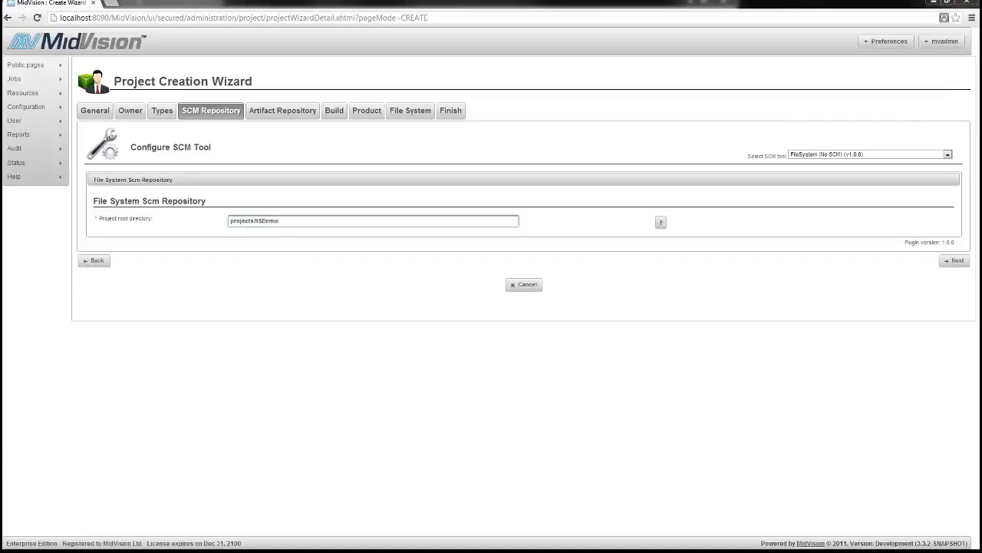
pyautogui.moveTo(253, 221); pyautogui.dragTo(214, 223)
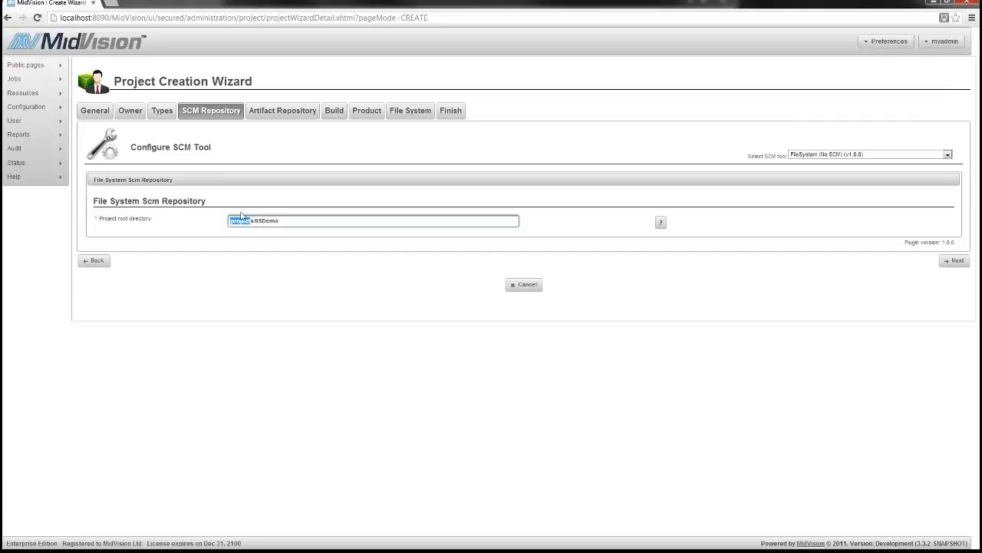
pyautogui.write('C:\\mf_home\\midvision\\project')
pyautogui.click(955, 260)
# Use Local FileSystem as the artifact repository with package search string IIS
pyautogui.click(947, 155)
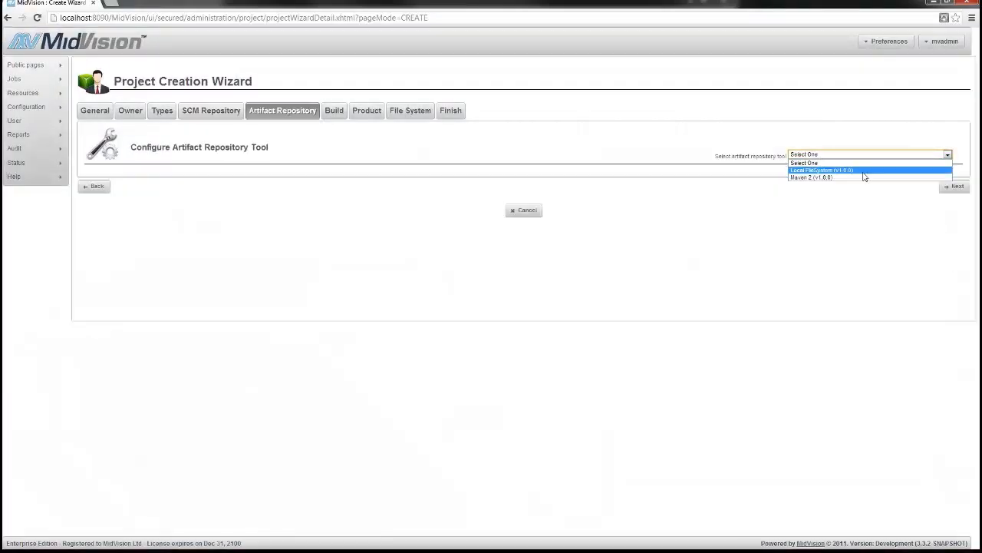
pyautogui.click(865, 171)
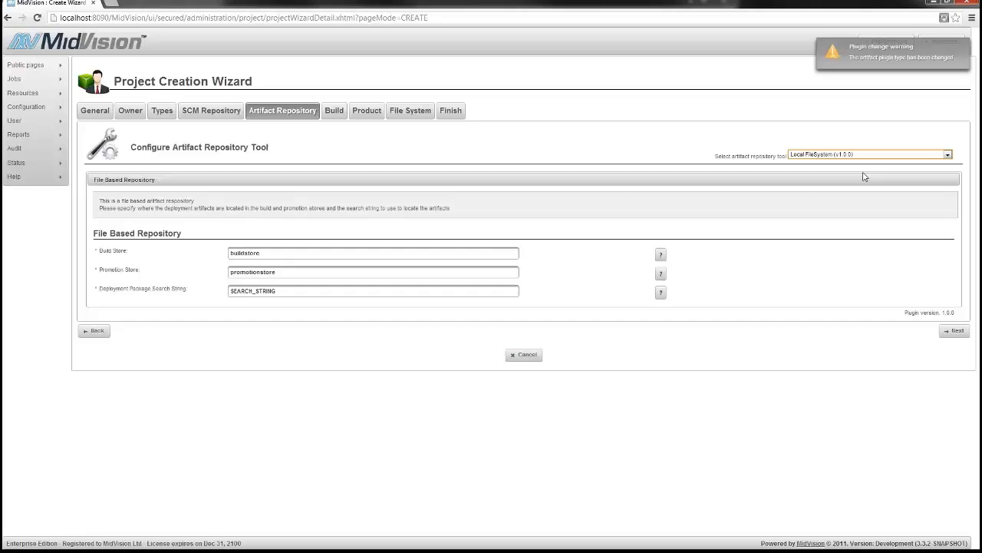
pyautogui.doubleClick(291, 290)
pyautogui.write('IIS')
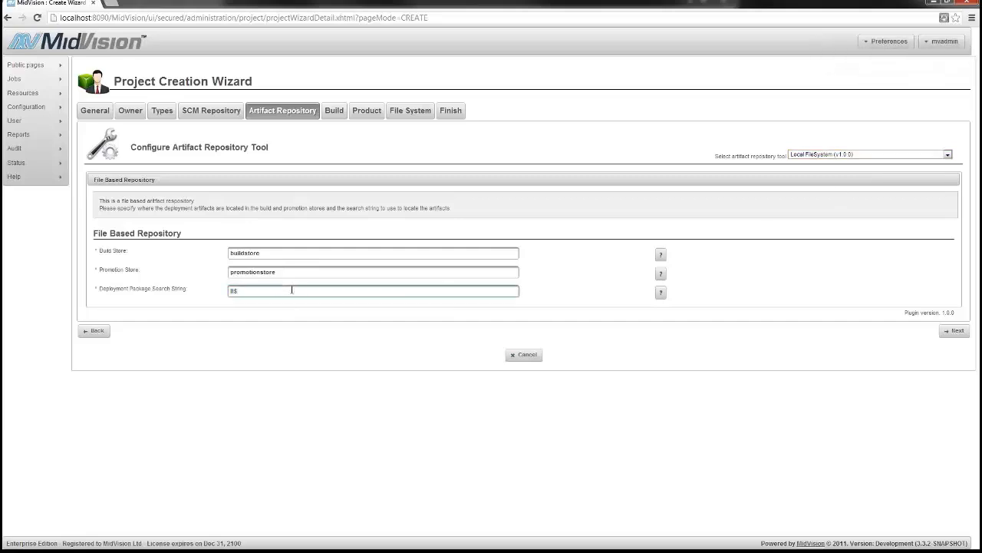
pyautogui.click(955, 330)
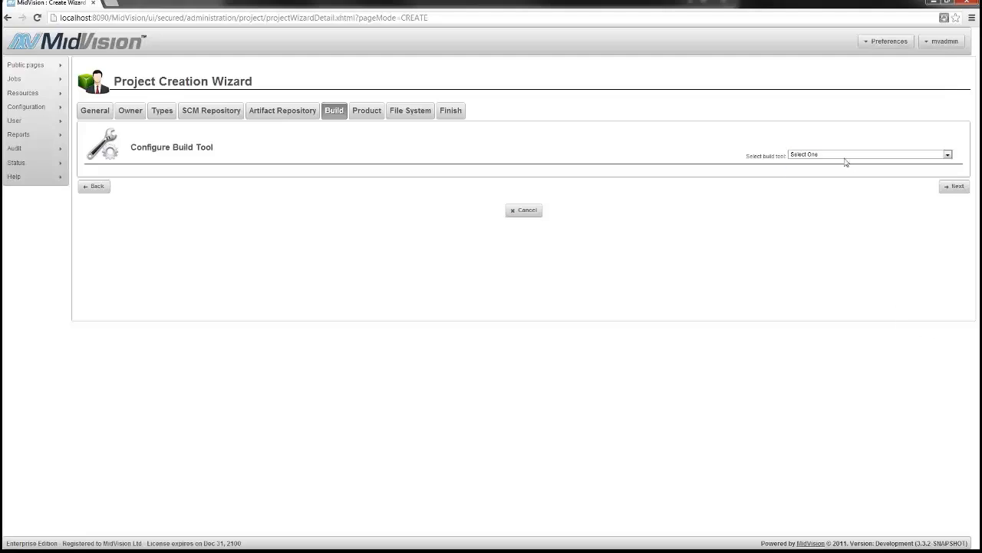
# Skip the build tool, choose the IIS (v1.0.0) product, and create the project
pyautogui.click(844, 156)
pyautogui.click(958, 186)
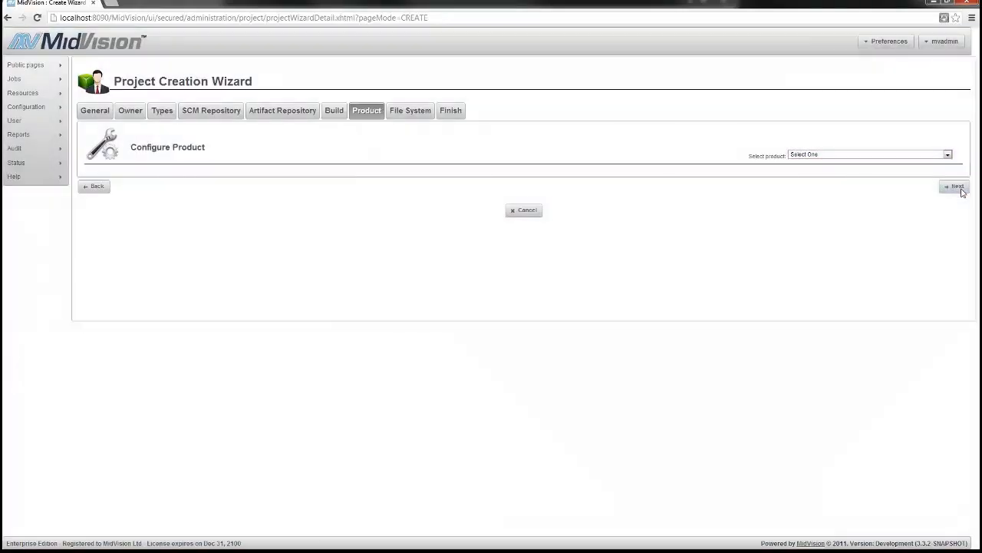
pyautogui.click(874, 156)
pyautogui.click(802, 177)
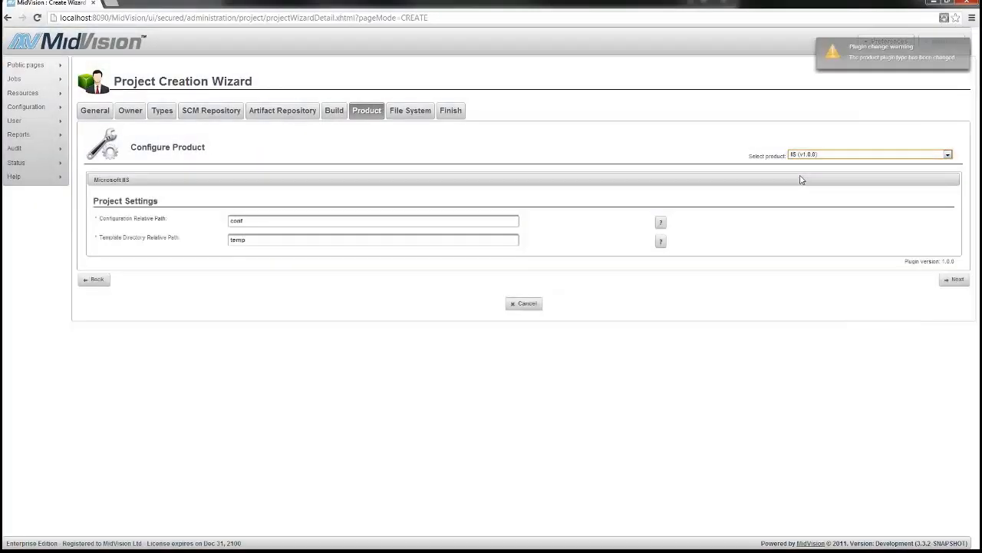
pyautogui.click(954, 280)
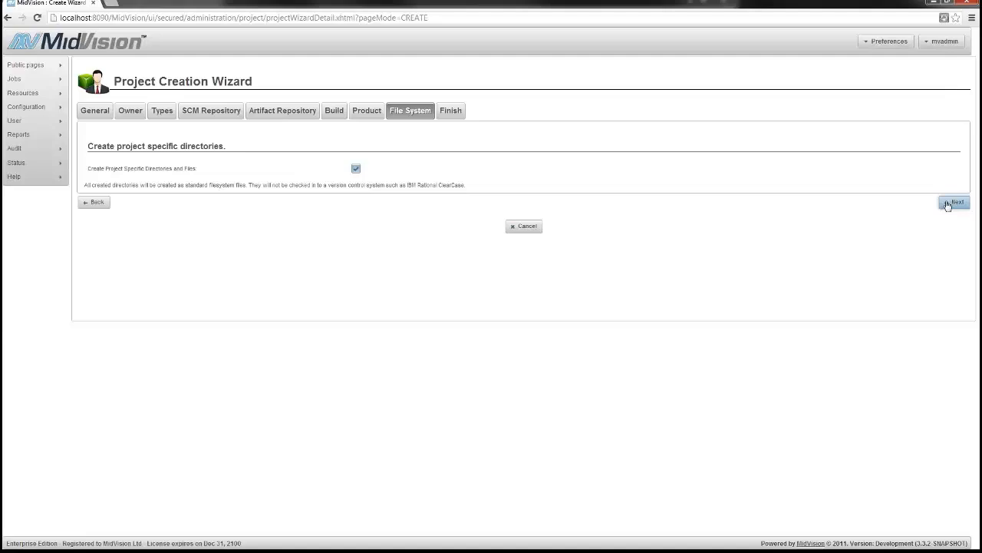
pyautogui.click(951, 203)
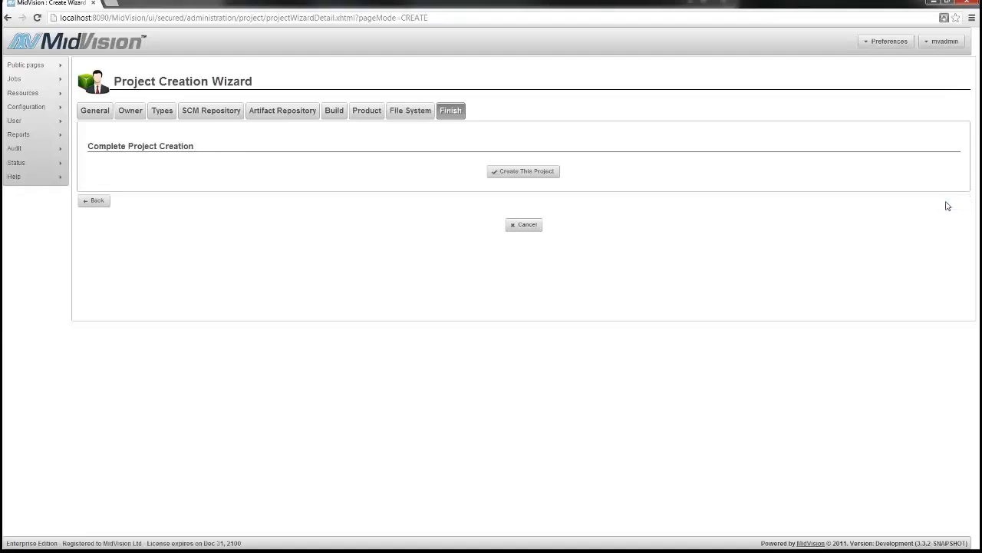
pyautogui.click(538, 172)
pyautogui.click(517, 313)
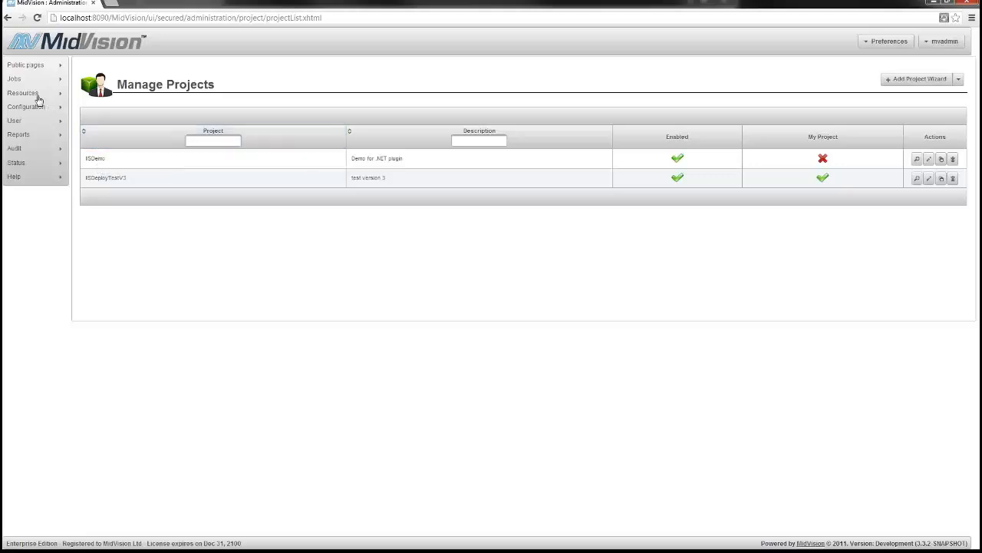
# Open Configuration > Edit/Promote for the IISDemo project and start a new environment
pyautogui.moveTo(35, 94)
pyautogui.moveTo(81, 112)
pyautogui.moveTo(44, 111)
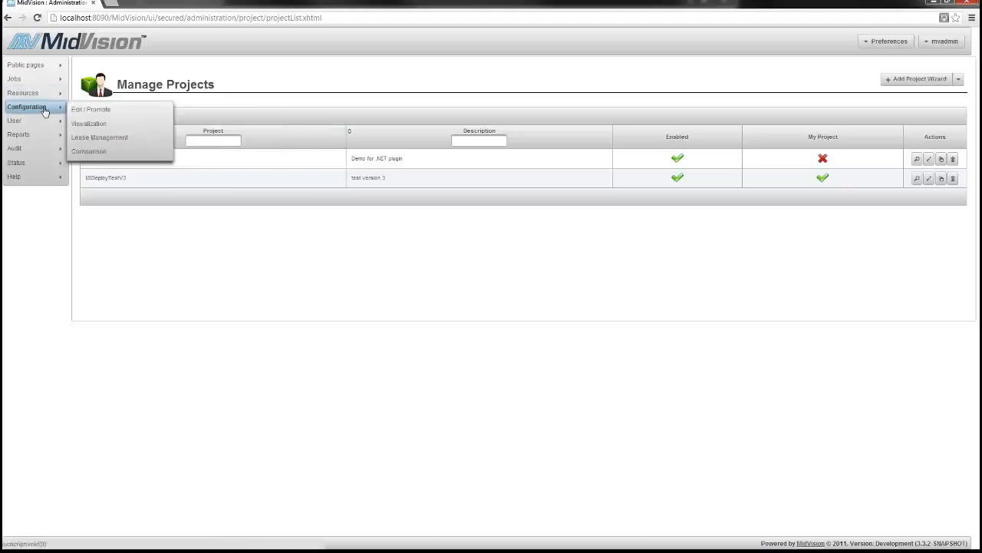
pyautogui.click(77, 108)
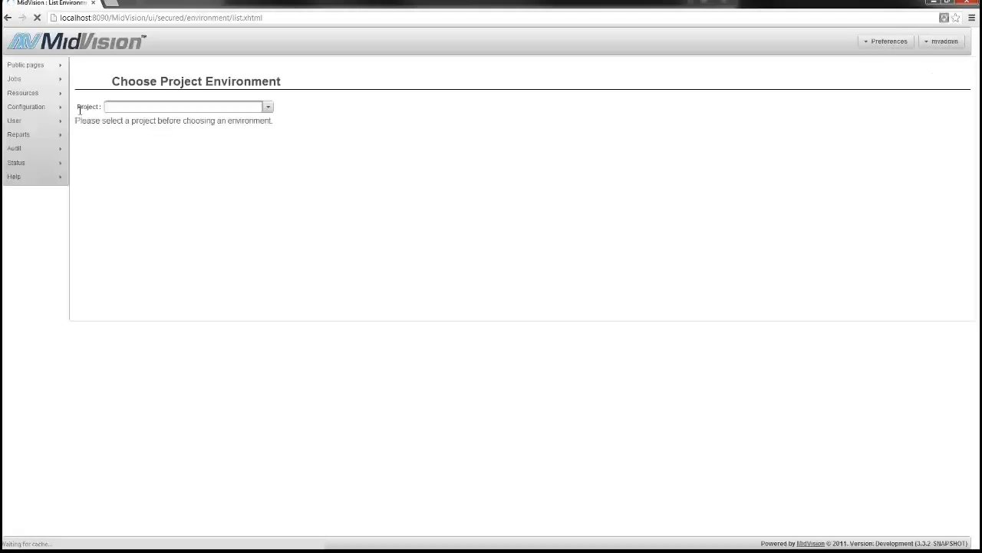
pyautogui.click(269, 108)
pyautogui.click(142, 132)
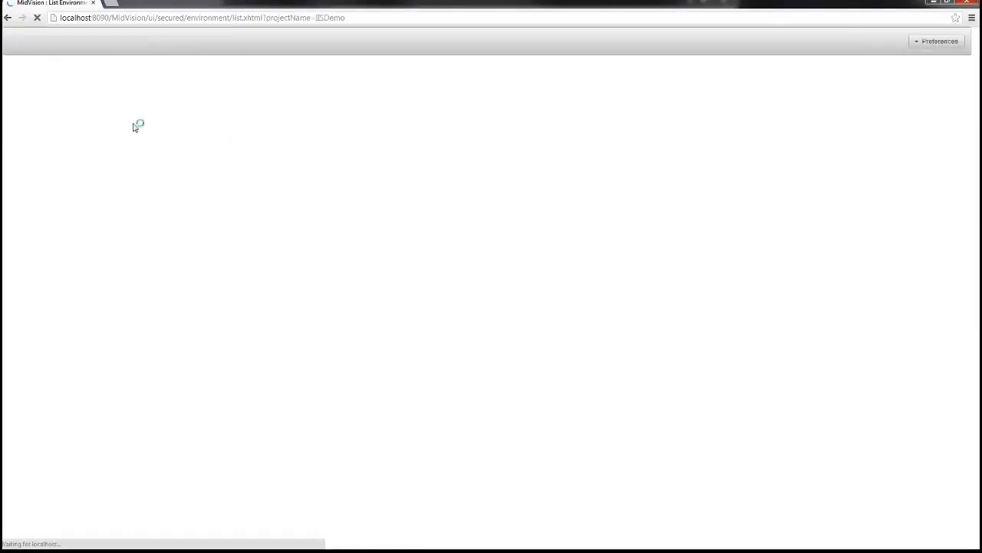
pyautogui.click(798, 182)
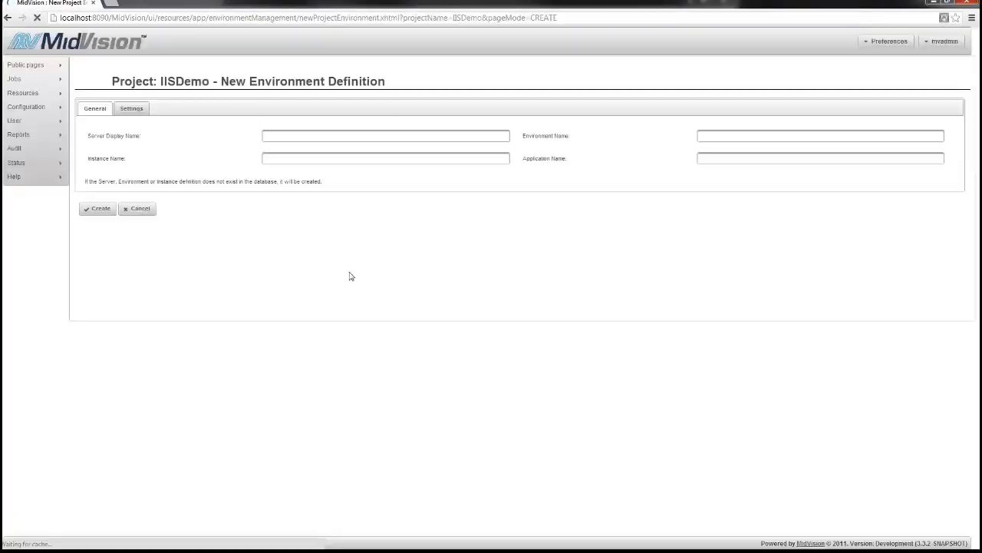
# Enter server name AWS_WIN2008R2_Server and environment name AWS_WIN2008R2_Env
pyautogui.click(293, 137)
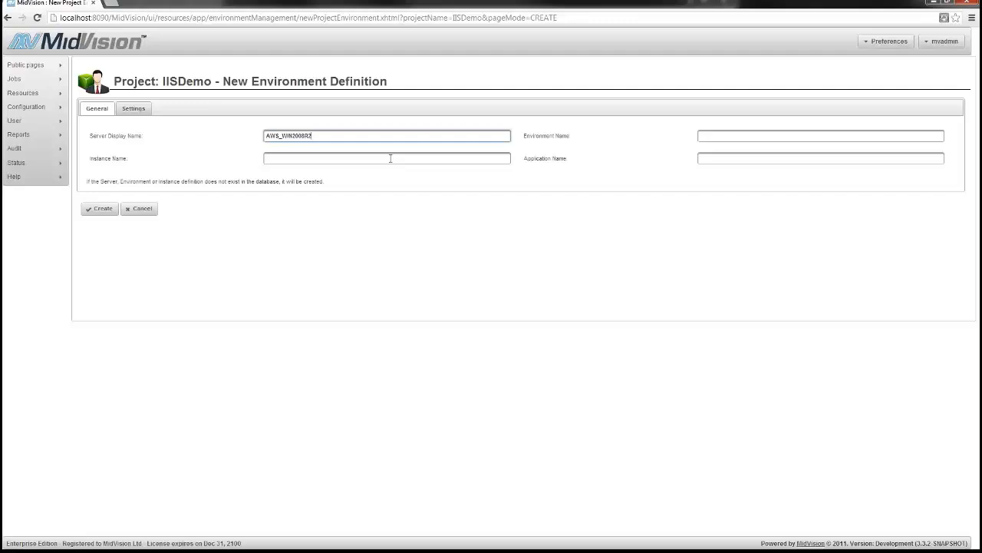
pyautogui.hotkey('ctrl', 'a')
pyautogui.press('End')
pyautogui.hotkey('ctrl', 'a')
pyautogui.hotkey('ctrl', 'c')
pyautogui.press('Tab')
pyautogui.hotkey('ctrl', 'v')
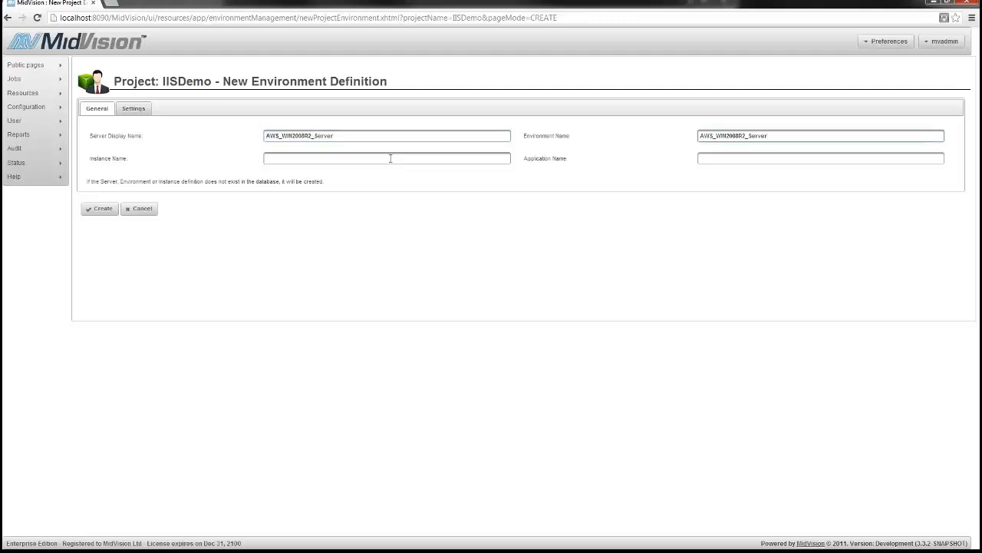
pyautogui.write('Env')
# Name the instance AWS_WIN2008R2_Inst and application AWS_WIN2008R2_App, then create the environment
pyautogui.click(390, 158)
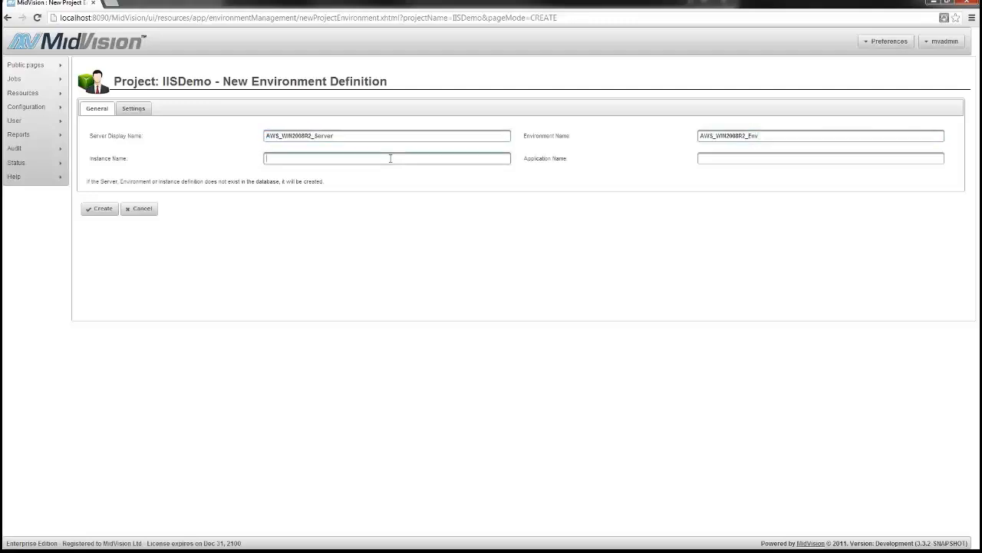
pyautogui.hotkey('ctrl', 'v')
pyautogui.write('Inst')
pyautogui.press('Tab')
pyautogui.hotkey('ctrl', 'v')
pyautogui.hotkey('shift', 'Left')
pyautogui.hotkey('shift', 'Left')
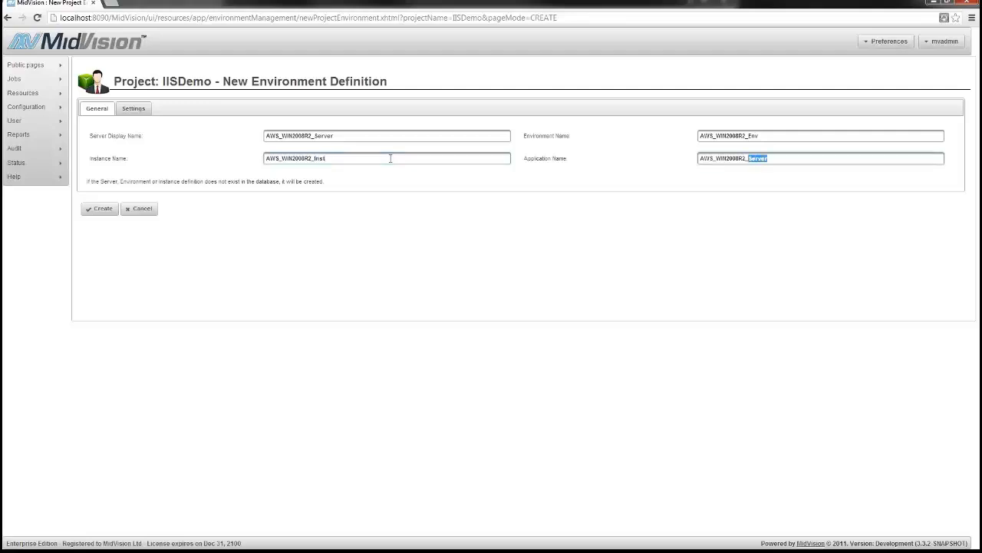
pyautogui.write('App')
pyautogui.click(97, 212)
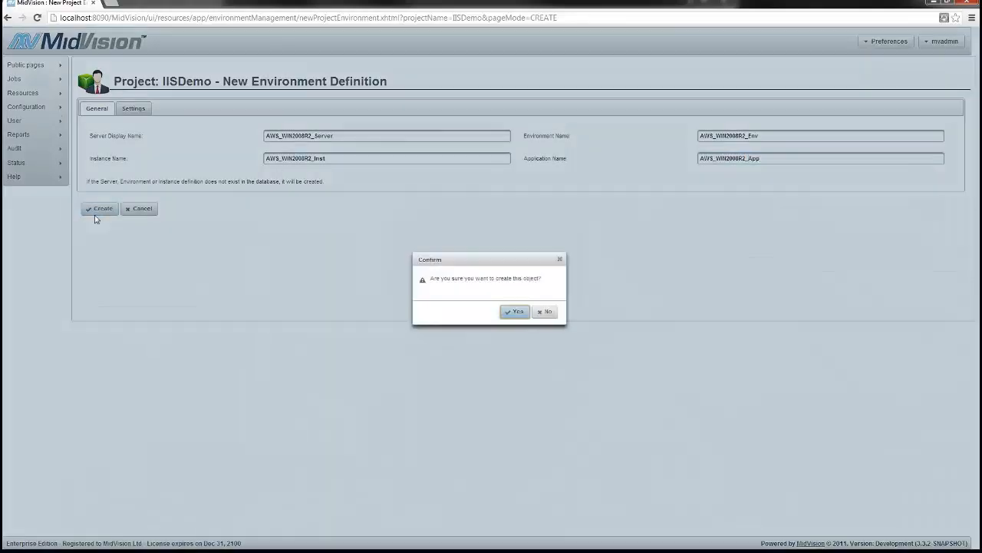
pyautogui.click(499, 312)
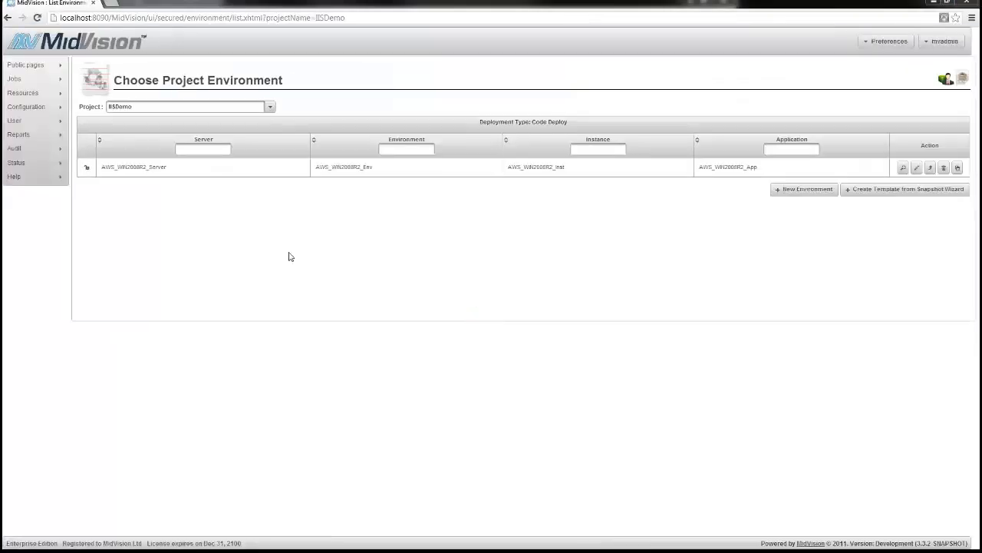
# Open AWS_WIN2008R2_Server's General details in edit mode
pyautogui.click(143, 167)
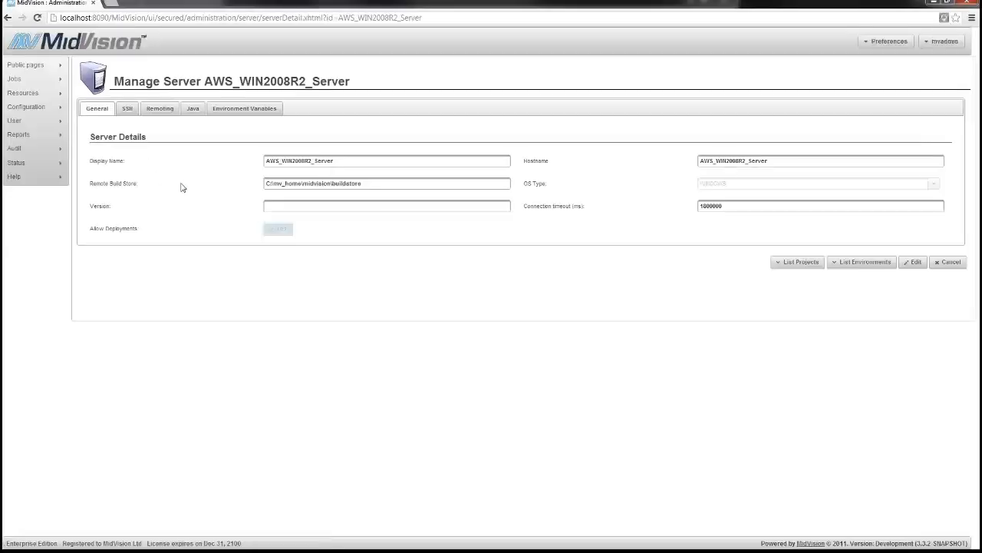
pyautogui.moveTo(324, 187)
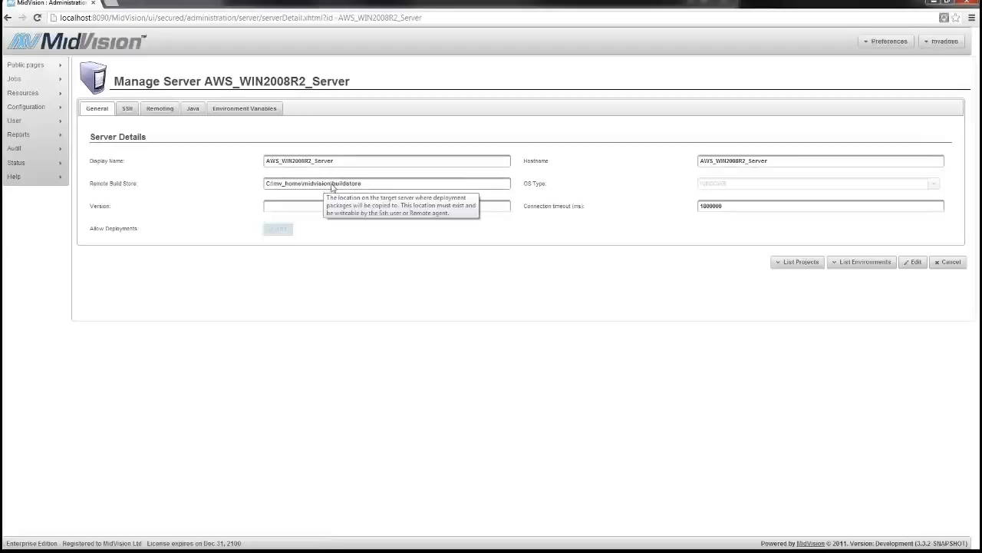
pyautogui.click(913, 262)
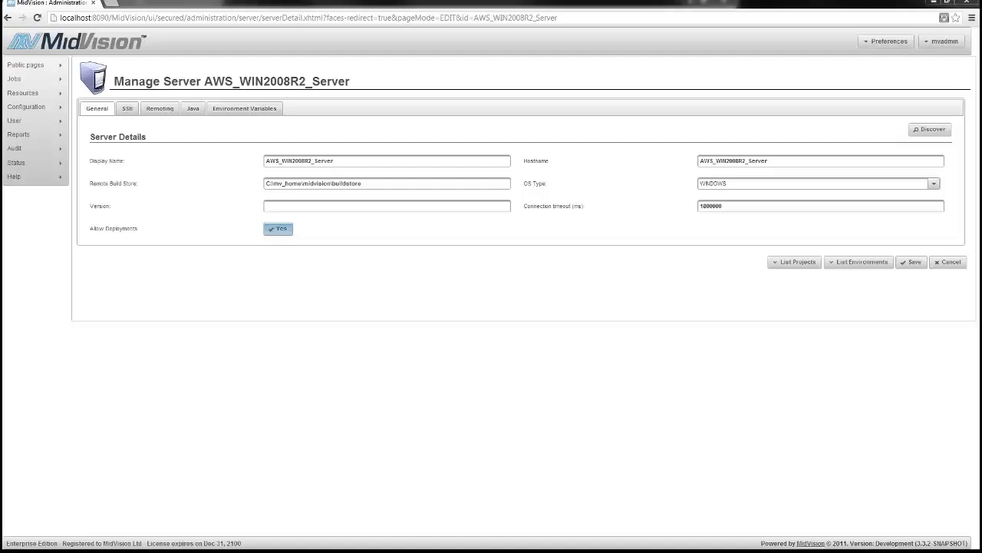
# Replace the server's Hostname with the EC2 hostname
pyautogui.hotkey('alt', 'Tab')
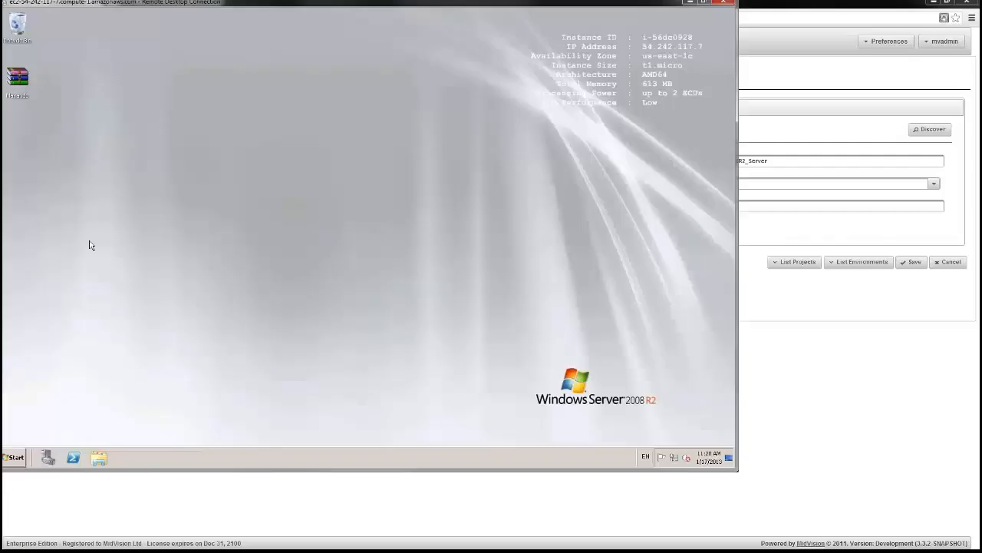
pyautogui.moveTo(352, 8); pyautogui.dragTo(412, 261)
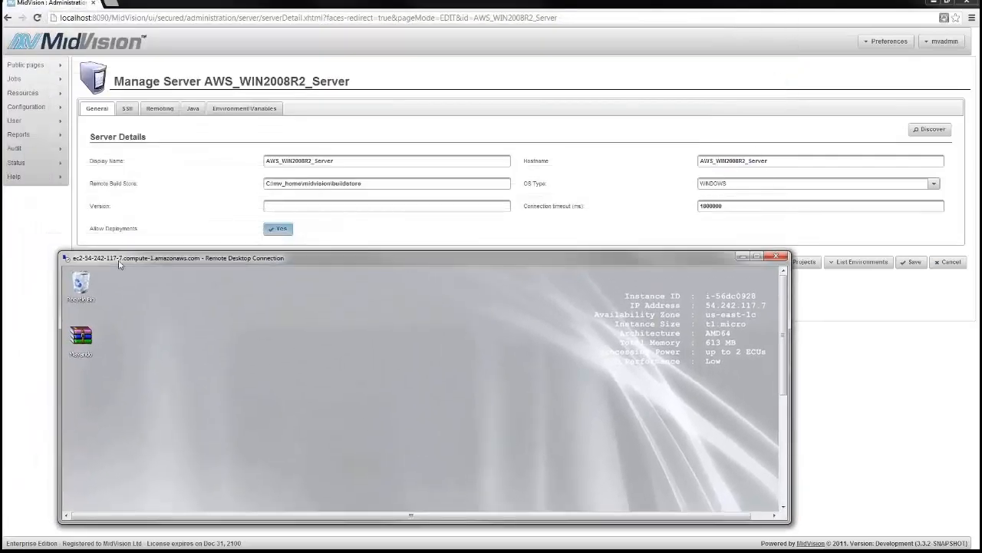
pyautogui.doubleClick(788, 163)
pyautogui.hotkey('ctrl', 'v')
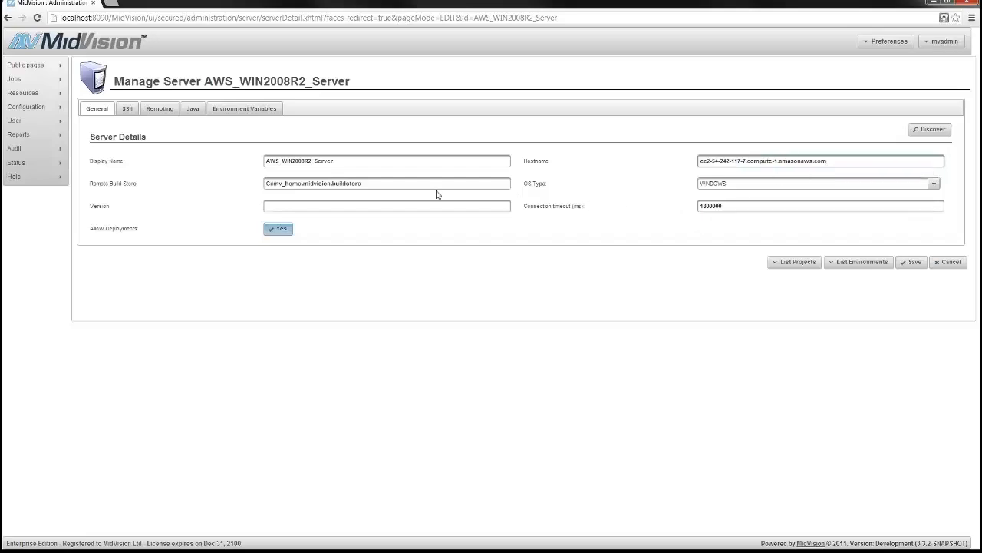
# Set Remote Build Store to C:\mv_home\midvision-agent\buildstore, copied from the remote Explorer path
pyautogui.hotkey('alt', 'Tab')
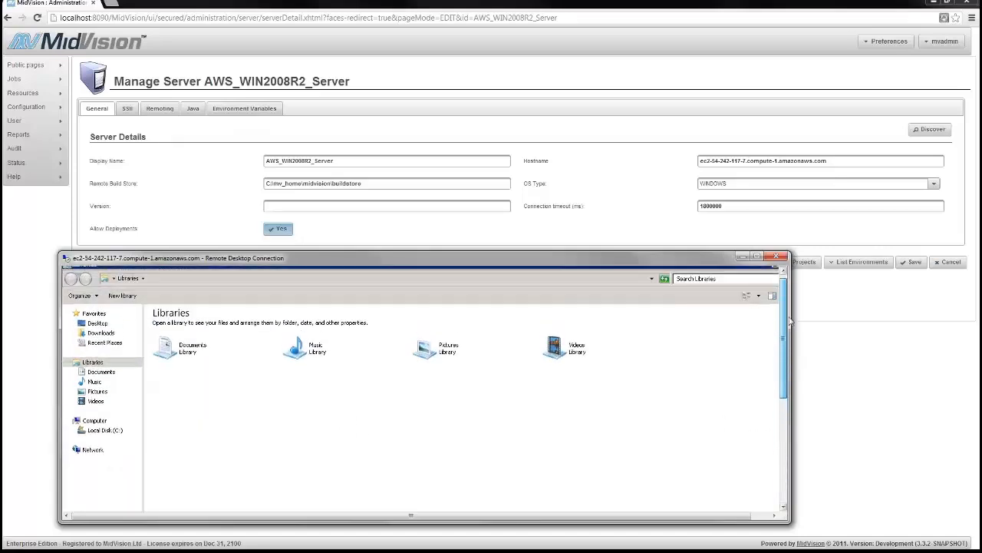
pyautogui.click(103, 432)
pyautogui.doubleClick(168, 346)
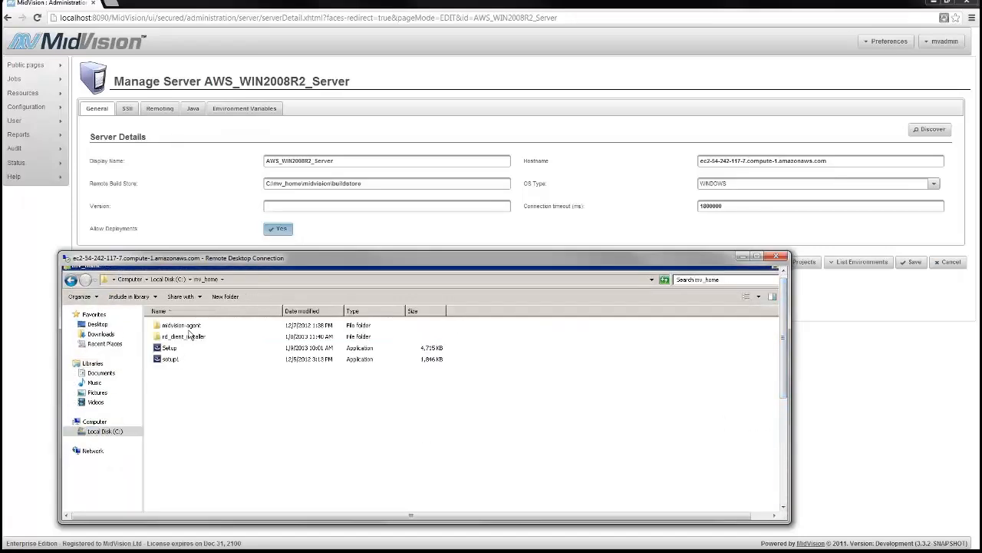
pyautogui.doubleClick(188, 336)
pyautogui.doubleClick(179, 340)
pyautogui.click(327, 283)
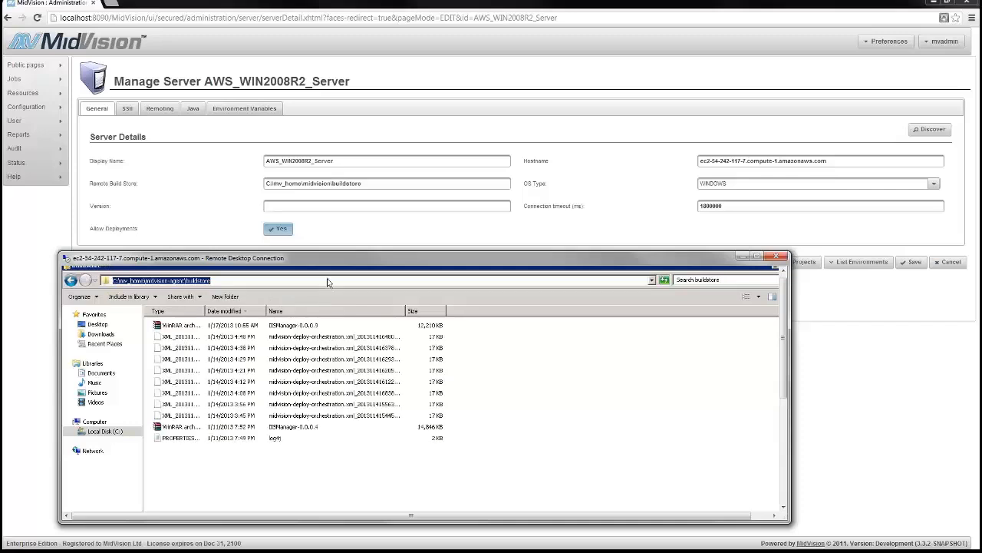
pyautogui.hotkey('ctrl', 'c')
pyautogui.click(380, 184)
pyautogui.hotkey('ctrl', 'a')
pyautogui.hotkey('ctrl', 'v')
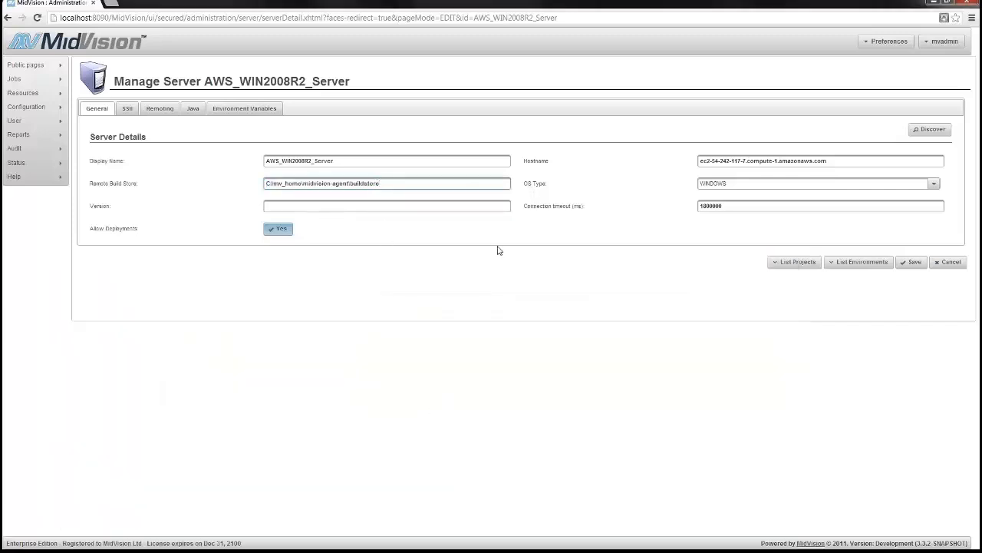
pyautogui.click(160, 108)
# Enable the agent for deployments and discovery on port 20000 and save the server
pyautogui.click(276, 160)
pyautogui.click(277, 178)
pyautogui.click(282, 197)
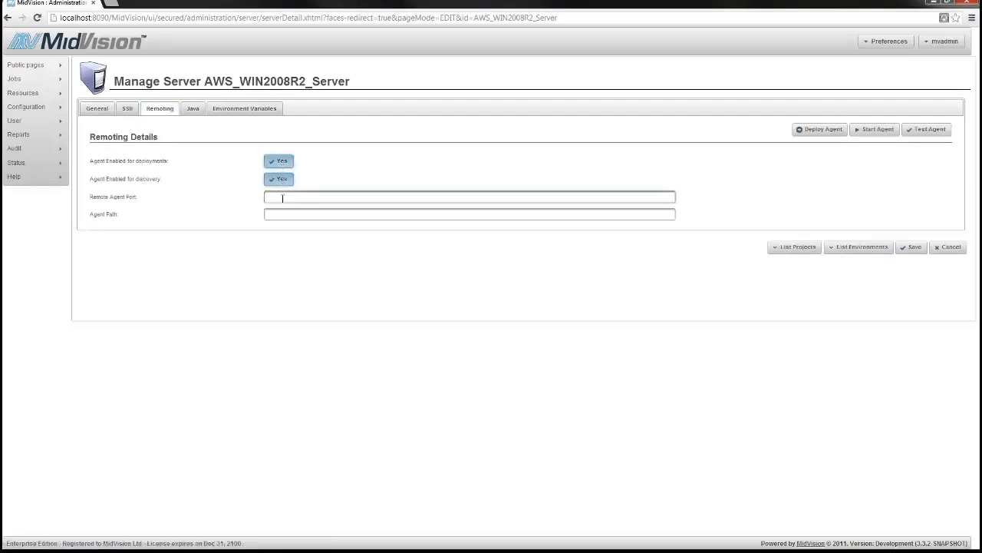
pyautogui.click(911, 247)
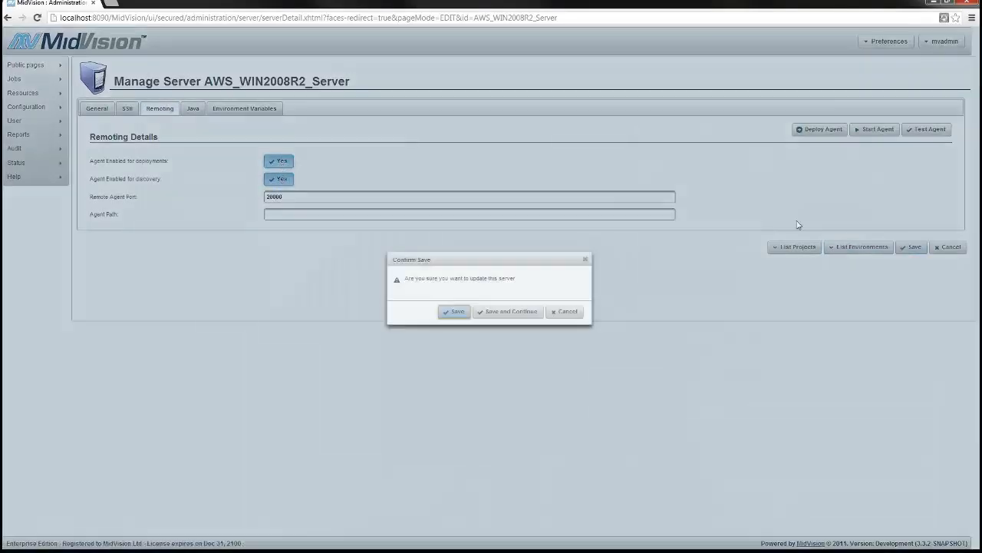
pyautogui.click(514, 312)
# Return to the remote Explorer window in the midvision-agent folder
pyautogui.hotkey('alt', 'Tab')
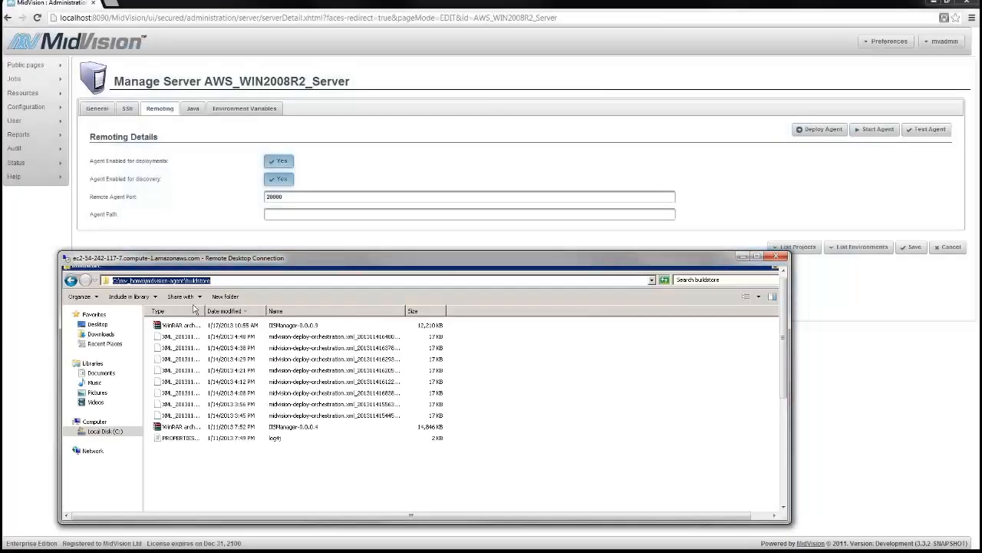
pyautogui.click(245, 282)
pyautogui.click(138, 266)
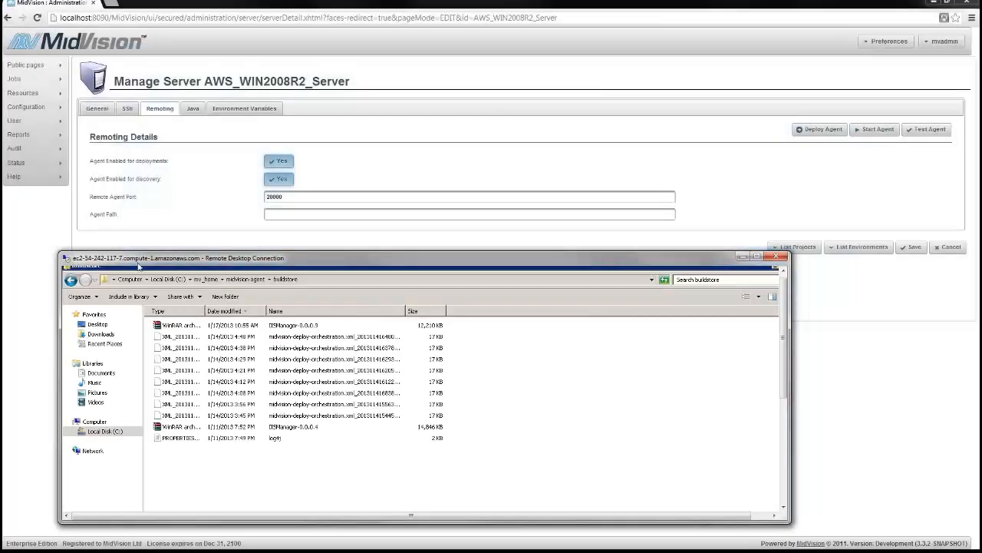
pyautogui.click(254, 281)
# Run the agent start script from midvision-agent\bin and minimise the remote desktop
pyautogui.press('Return')
pyautogui.click(249, 281)
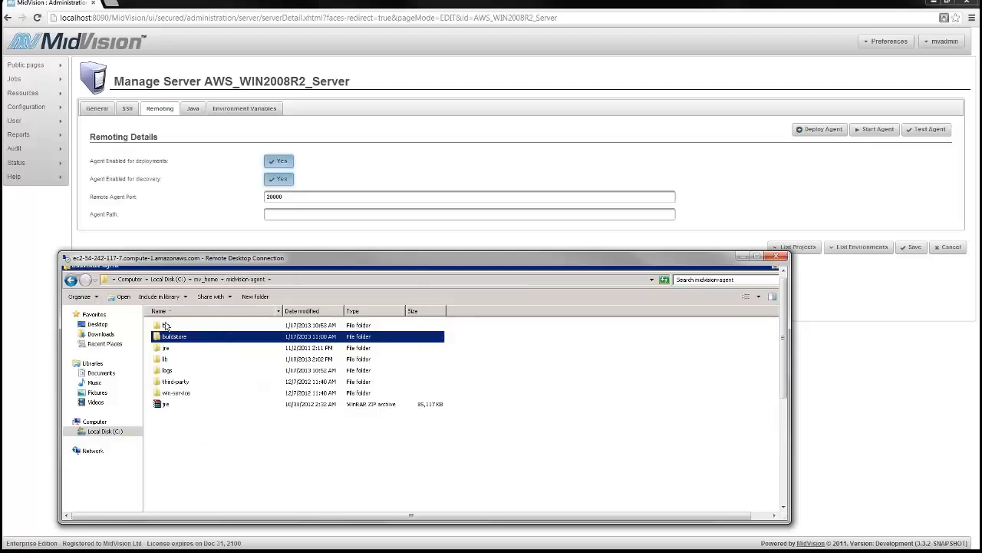
pyautogui.doubleClick(166, 326)
pyautogui.doubleClick(184, 381)
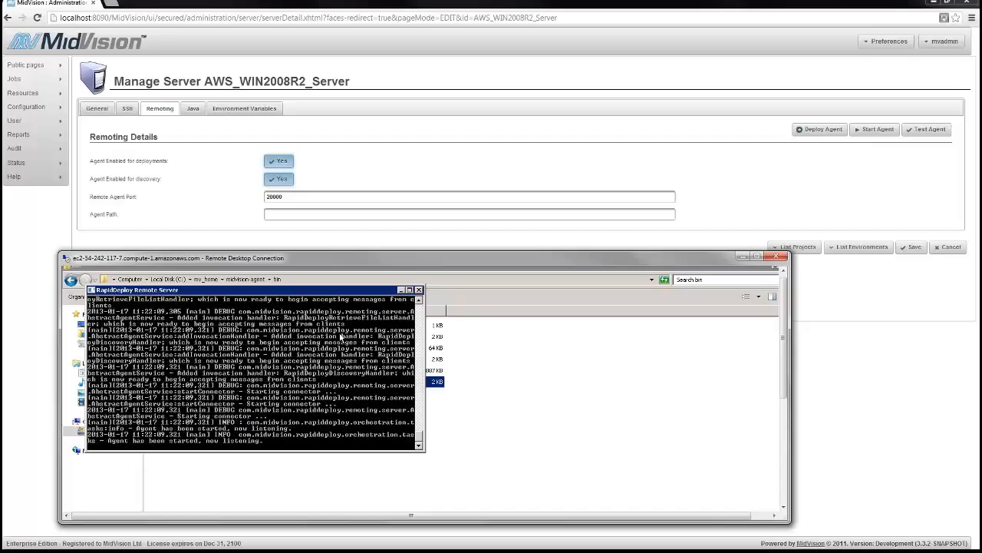
pyautogui.click(742, 257)
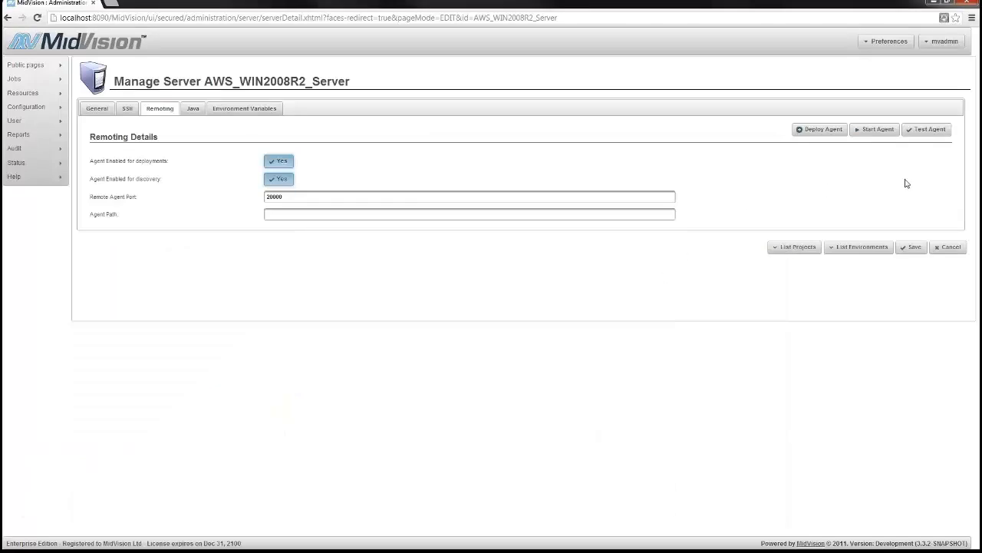
# Run Test Agent successfully, then list the IISDemo project's environments under Edit/Promote
pyautogui.click(926, 129)
pyautogui.click(510, 312)
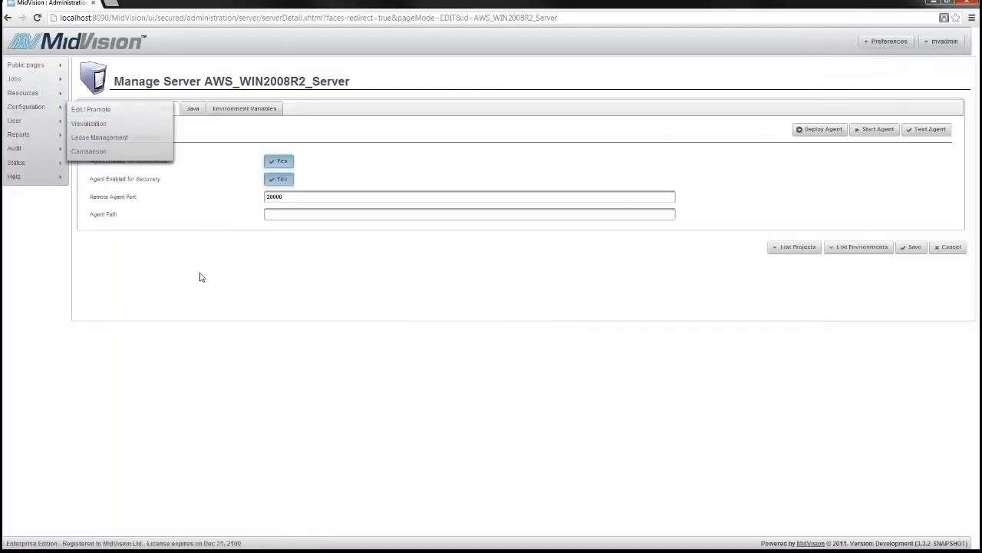
pyautogui.moveTo(49, 102)
pyautogui.click(86, 109)
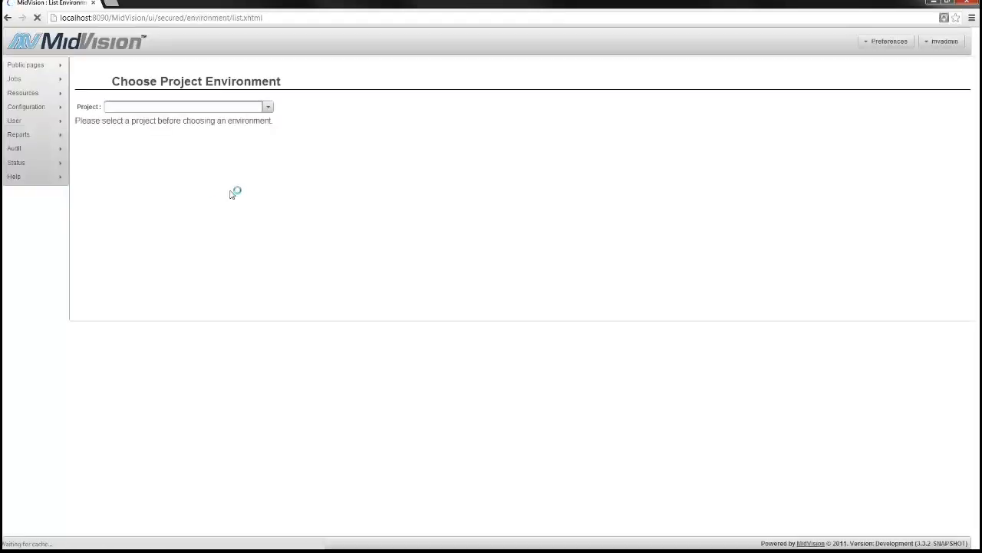
pyautogui.click(191, 132)
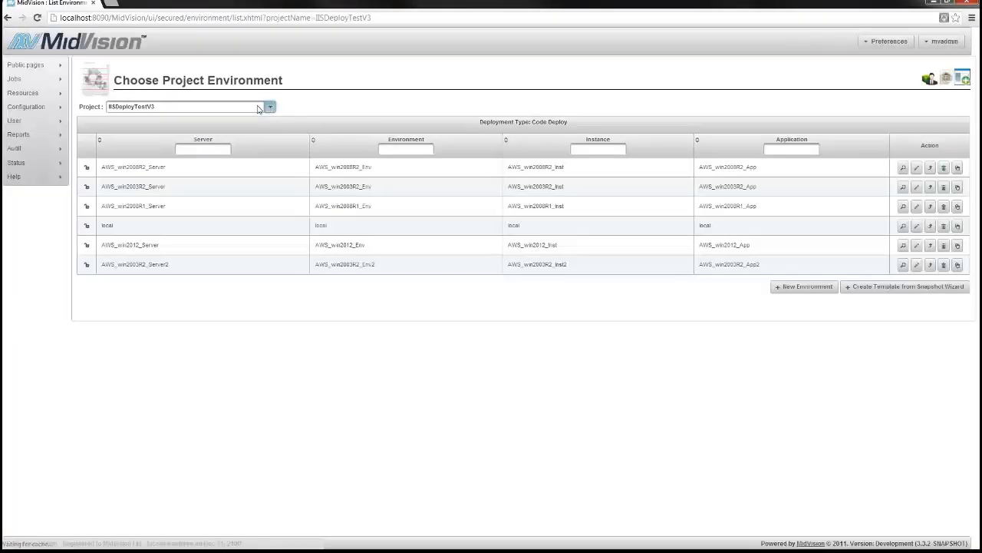
pyautogui.click(269, 107)
pyautogui.click(133, 123)
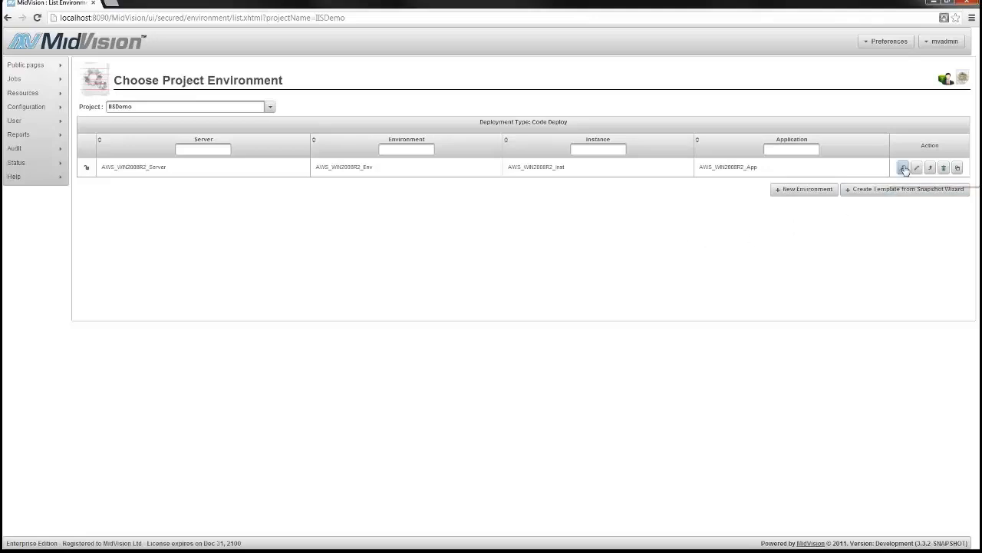
# Edit AWS_WIN2008R2_Env, setting owner mvadmin and environment type TEST
pyautogui.click(363, 169)
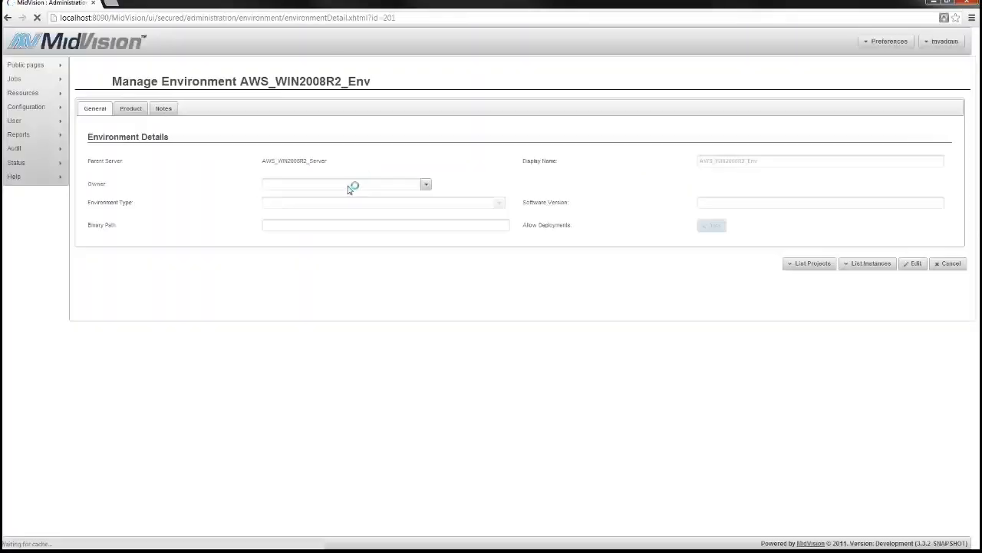
pyautogui.click(912, 265)
pyautogui.click(420, 182)
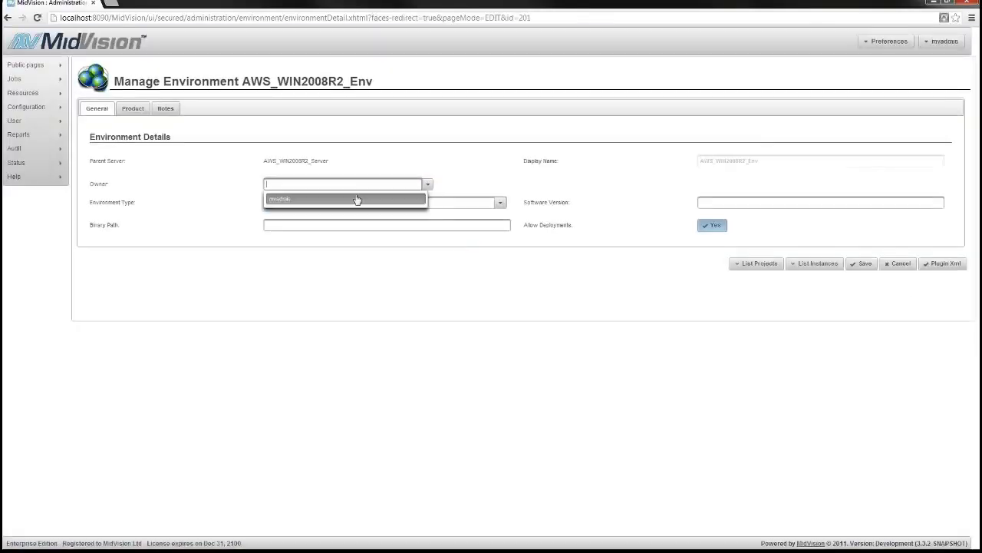
pyautogui.click(393, 199)
pyautogui.click(500, 202)
pyautogui.click(277, 240)
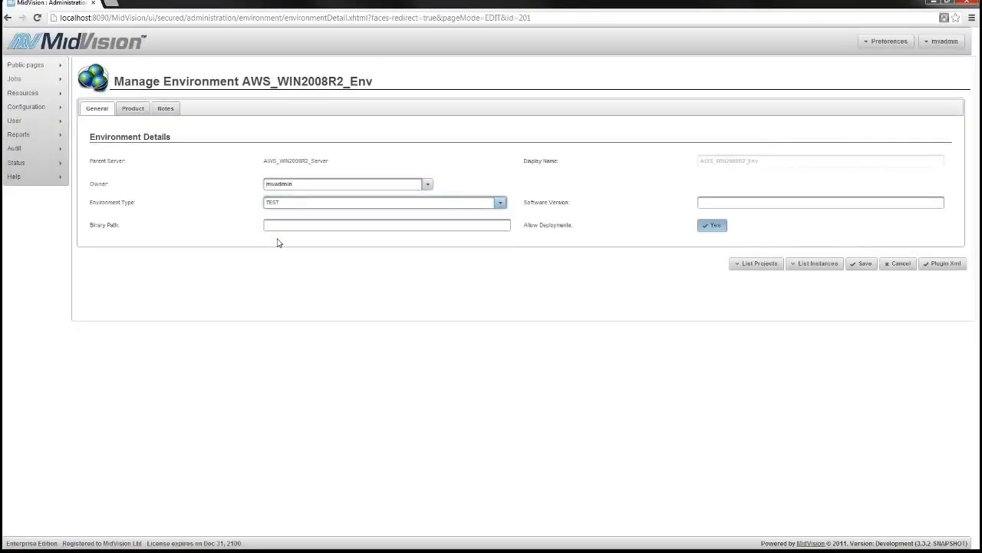
# Assign the IIS Environment (v1.0.0) product and save, writing data to associated projects
pyautogui.click(135, 110)
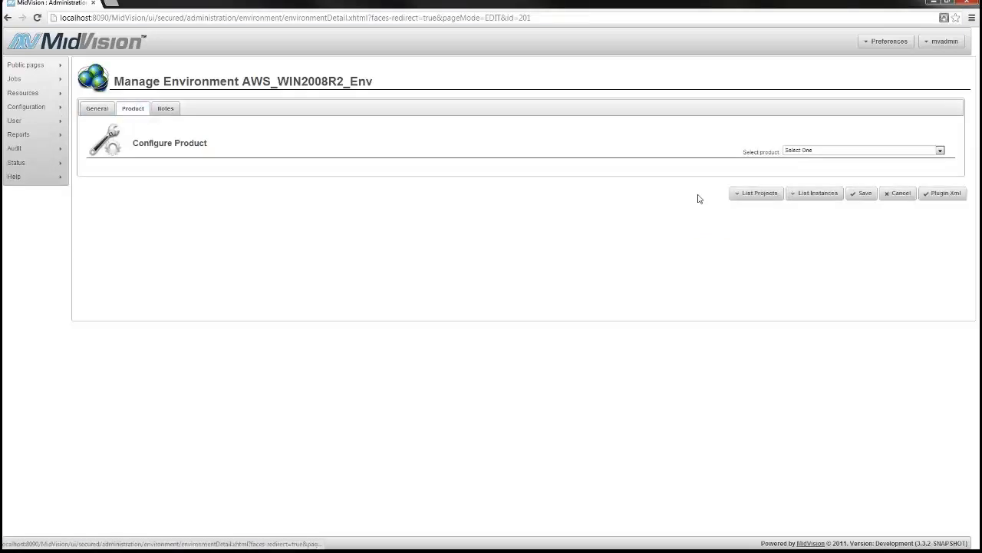
pyautogui.click(859, 150)
pyautogui.click(791, 171)
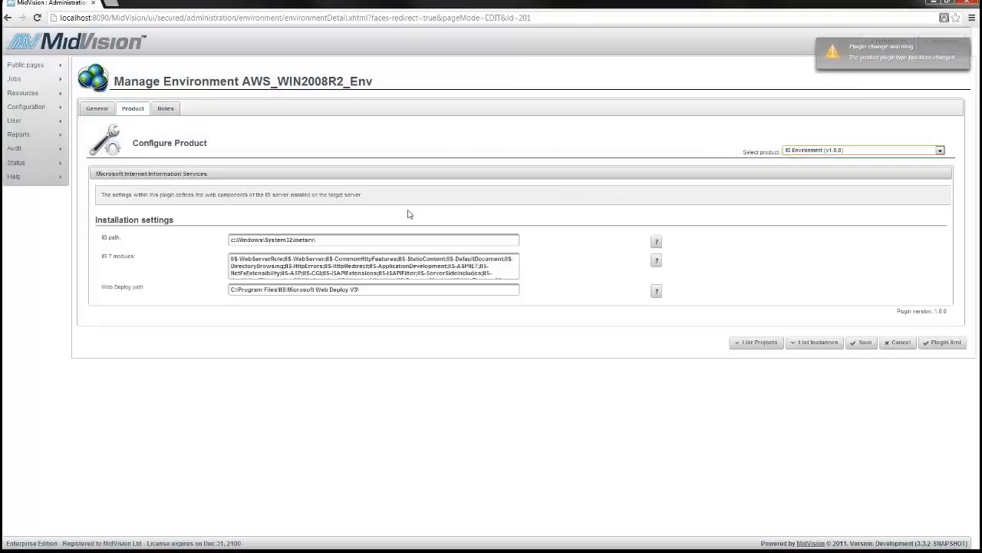
pyautogui.click(345, 264)
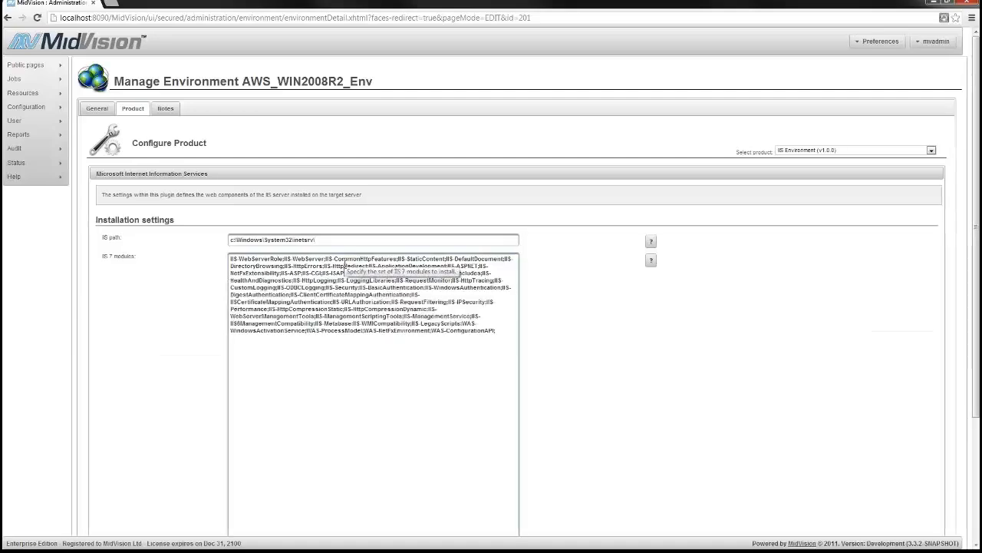
pyautogui.moveTo(502, 329); pyautogui.dragTo(185, 247)
pyautogui.click(538, 342)
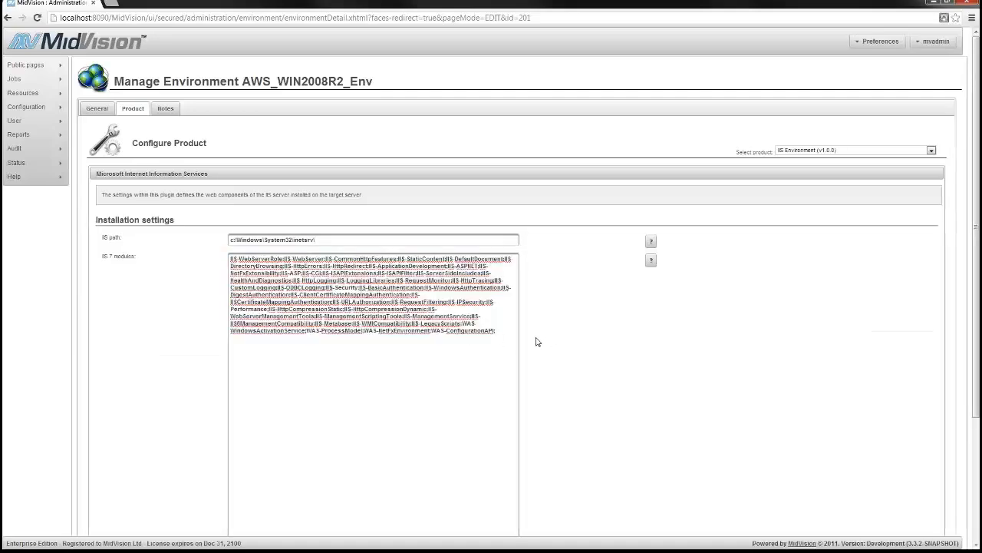
pyautogui.scroll(-3, 537, 342)
pyautogui.click(429, 461)
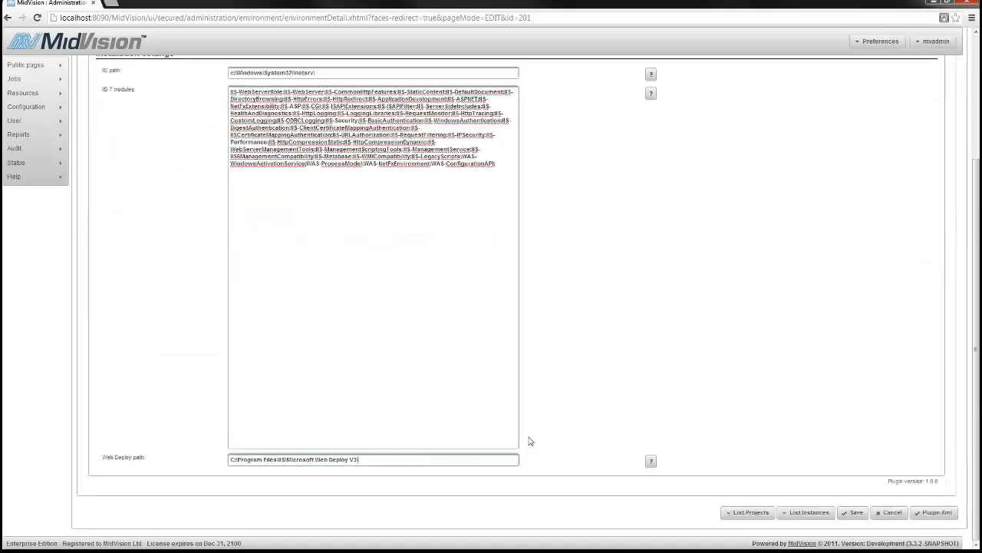
pyautogui.click(853, 512)
pyautogui.click(576, 303)
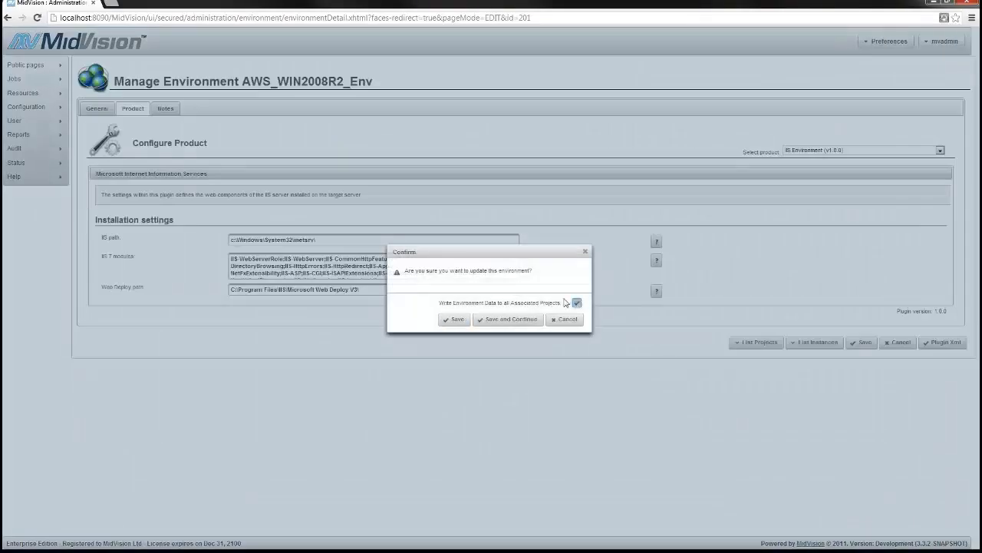
pyautogui.click(504, 320)
# List IISDemo's environments, open instance AWS_WIN2008R2_Inst, and check its Connectivity and Additional tabs
pyautogui.moveTo(59, 98)
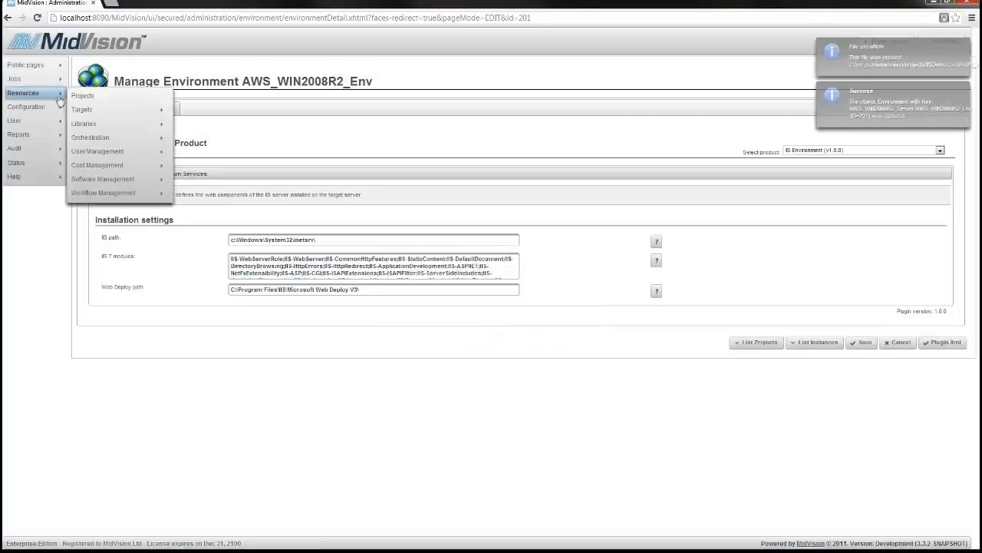
pyautogui.click(85, 107)
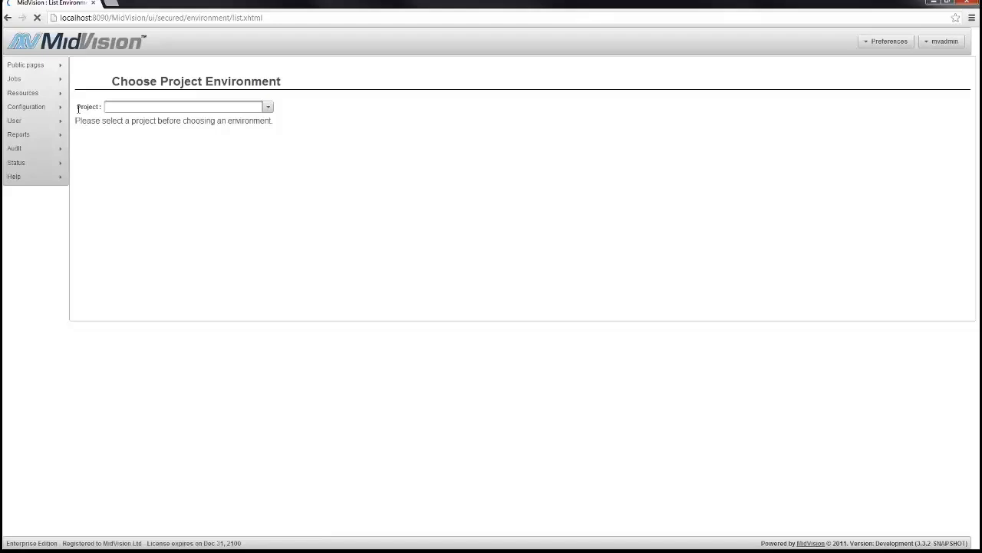
pyautogui.click(270, 108)
pyautogui.click(138, 126)
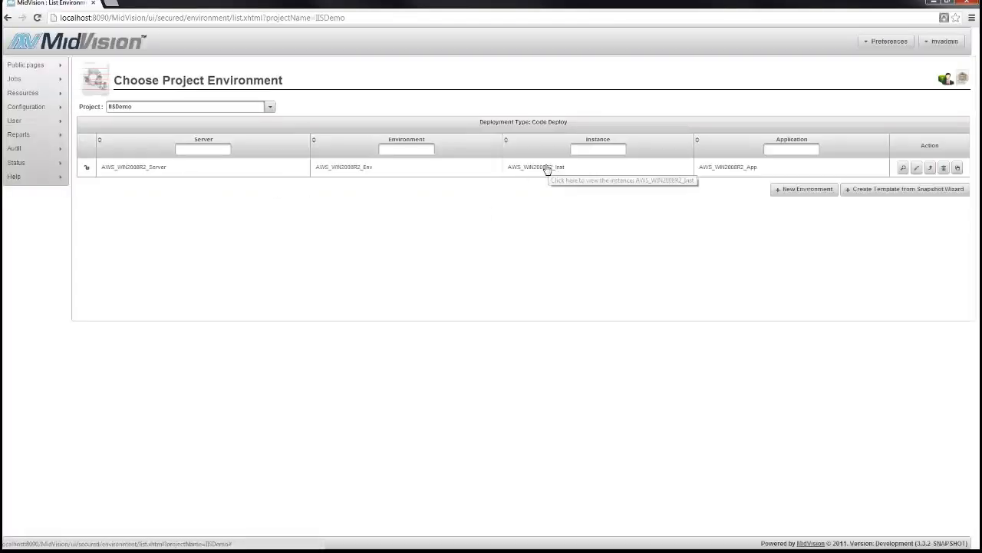
pyautogui.click(548, 168)
pyautogui.click(141, 108)
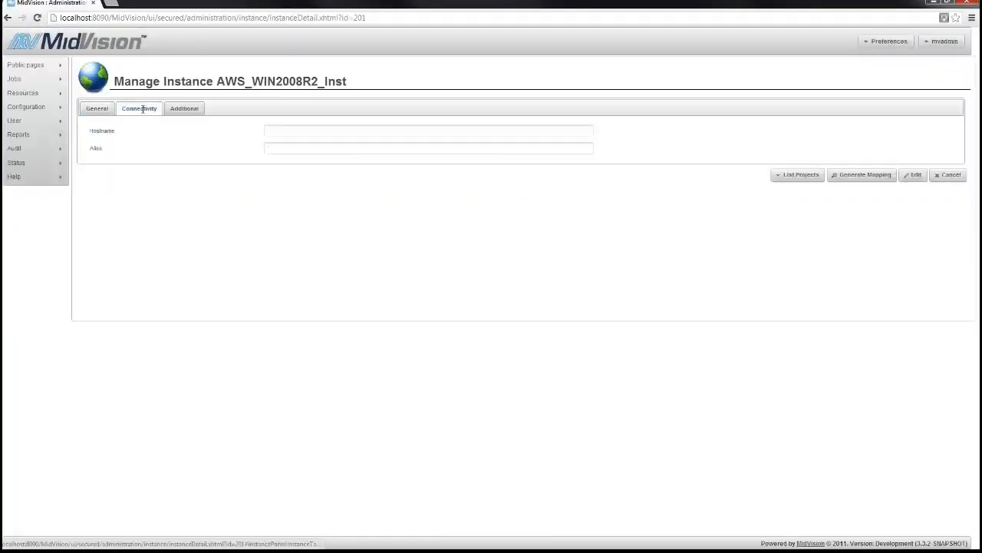
pyautogui.click(201, 109)
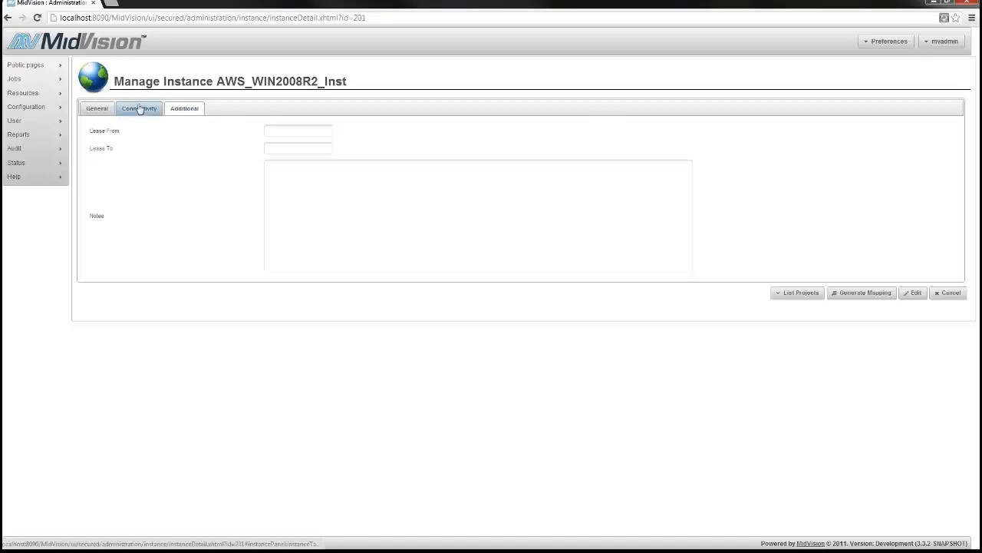
pyautogui.moveTo(59, 80)
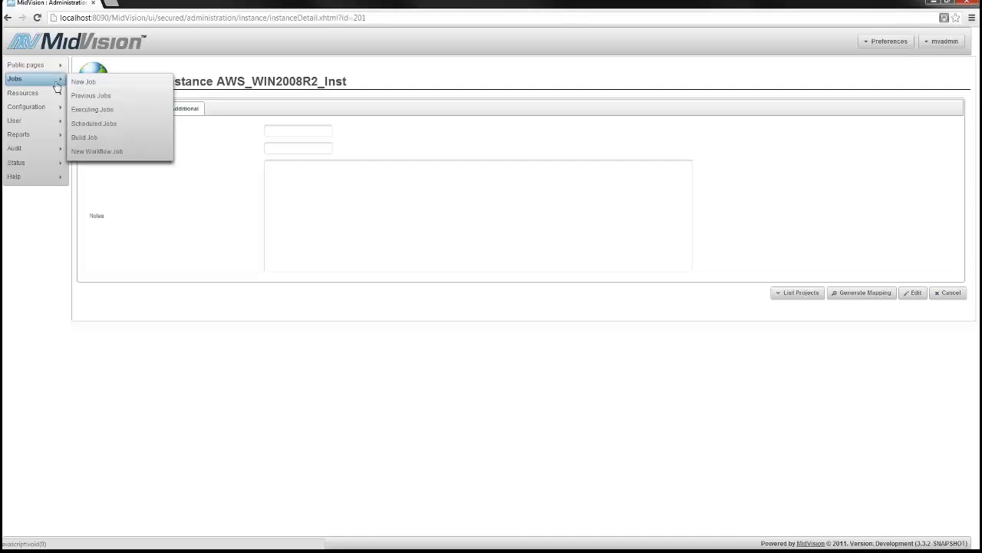
# Edit the IISDemo project from Resources > Projects and show its Orchestration tab
pyautogui.click(81, 97)
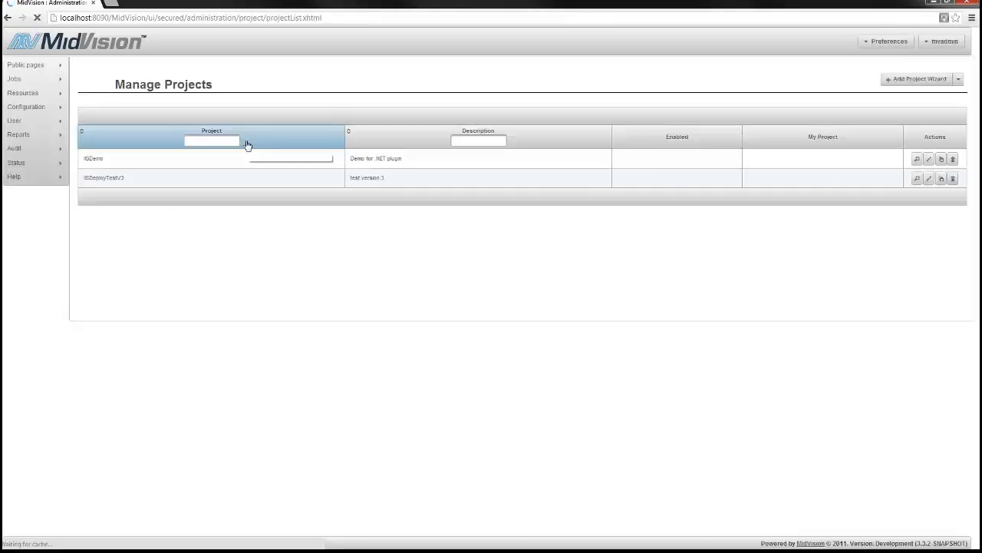
pyautogui.click(929, 158)
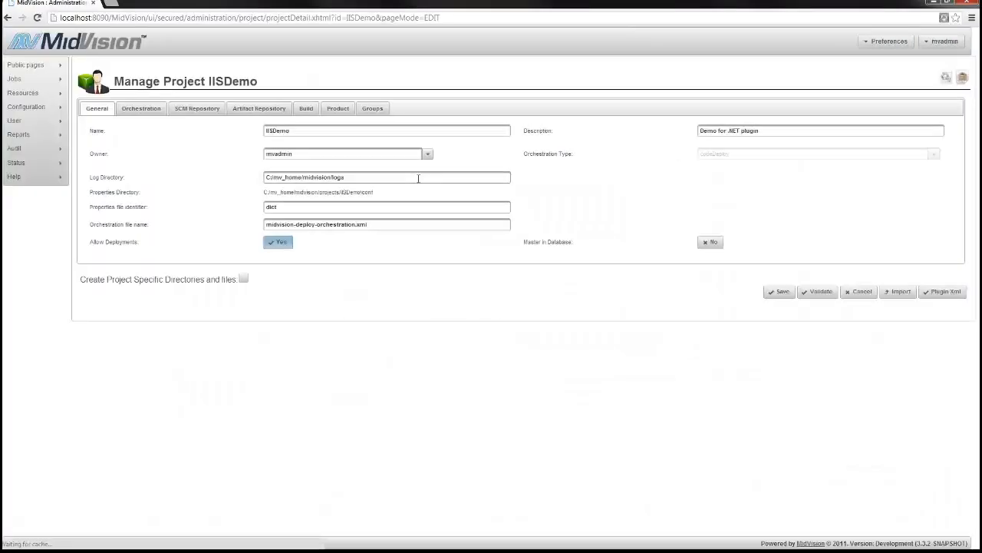
pyautogui.click(146, 108)
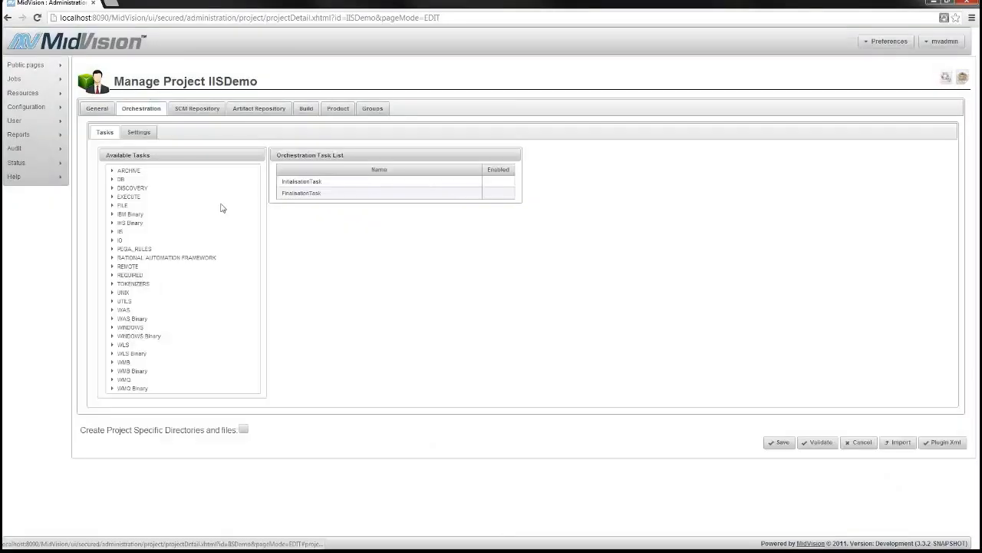
pyautogui.click(108, 112)
pyautogui.click(132, 110)
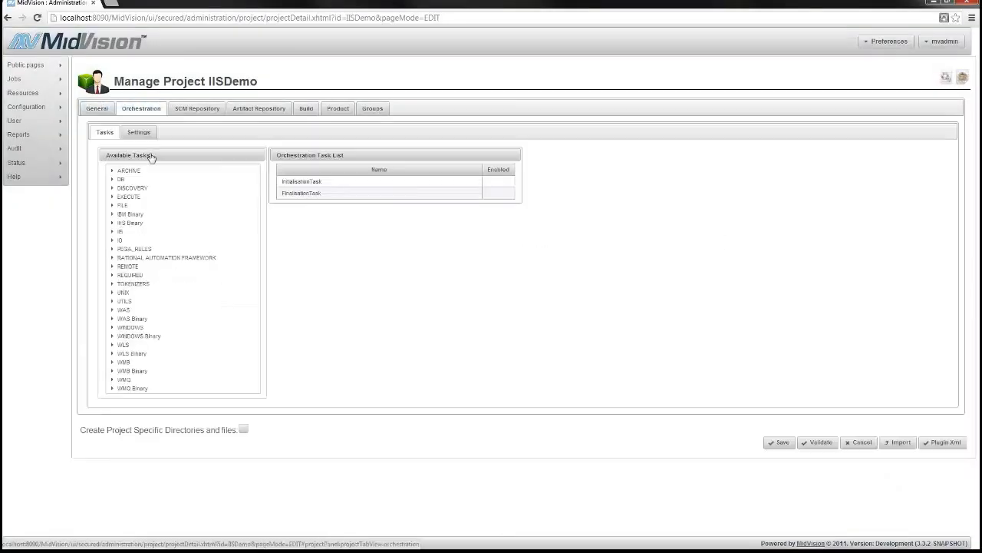
# Drag InstallIIS7Task and InstallWebDeploy3Task from the IIS group into the task list before FinalisationTask
pyautogui.click(112, 231)
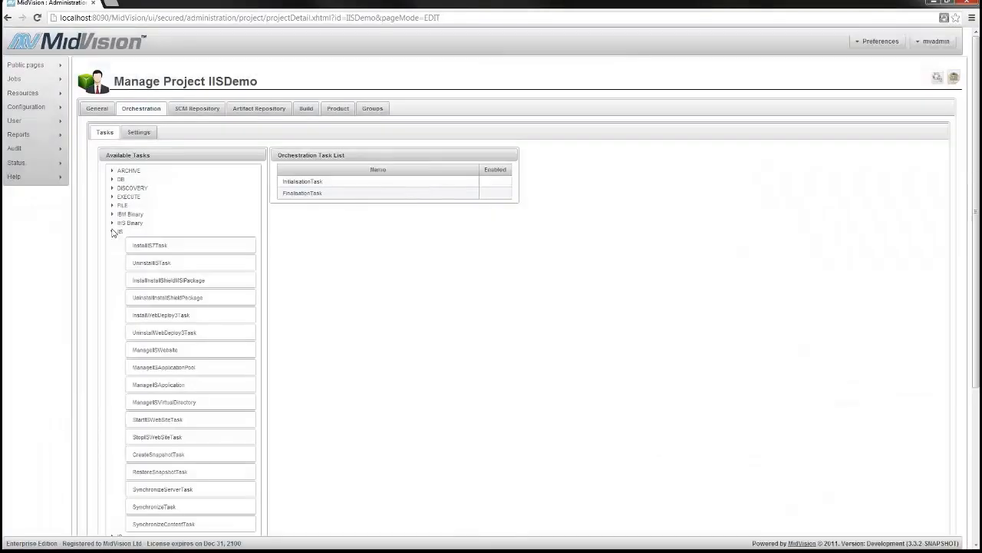
pyautogui.scroll(-1, 308, 295)
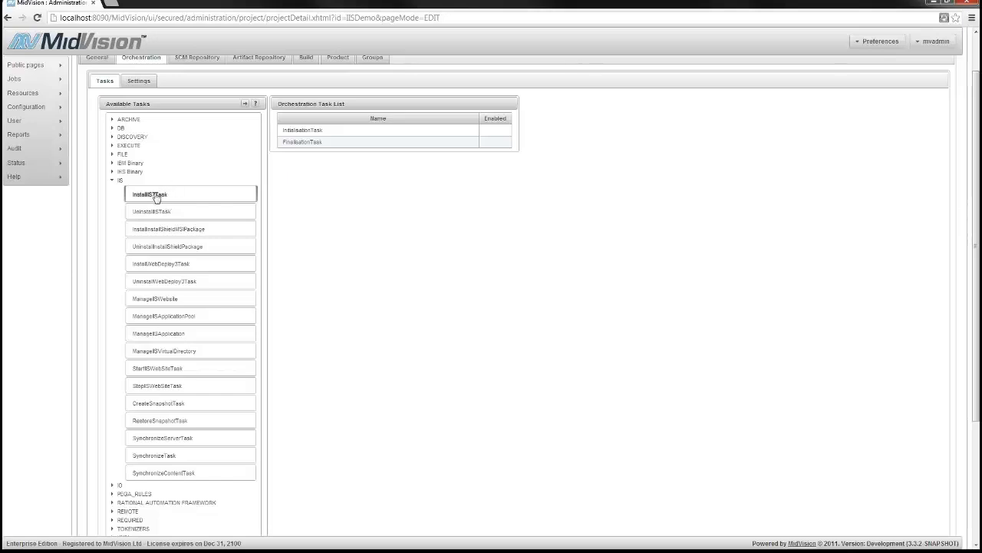
pyautogui.moveTo(161, 195); pyautogui.dragTo(346, 145)
pyautogui.click(337, 150)
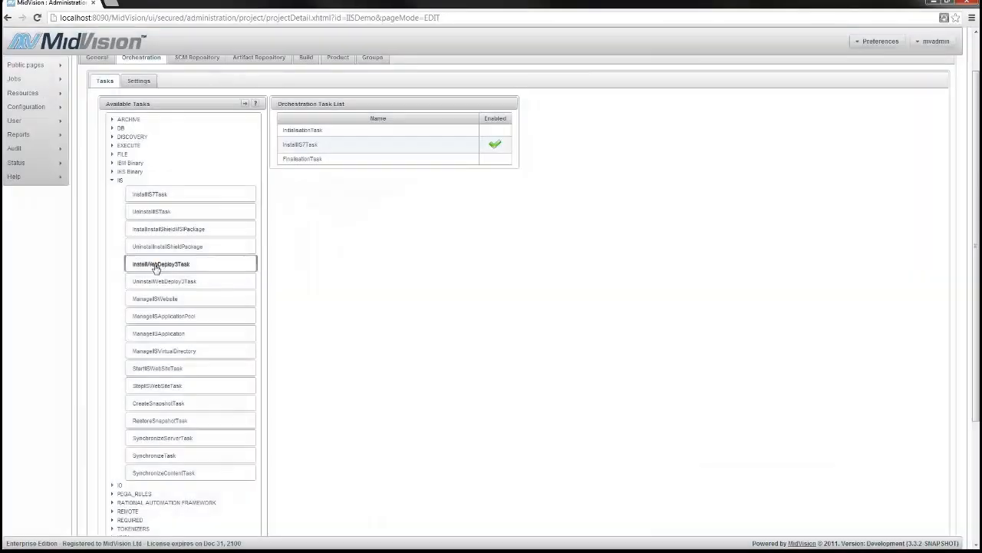
pyautogui.moveTo(156, 267); pyautogui.dragTo(345, 158)
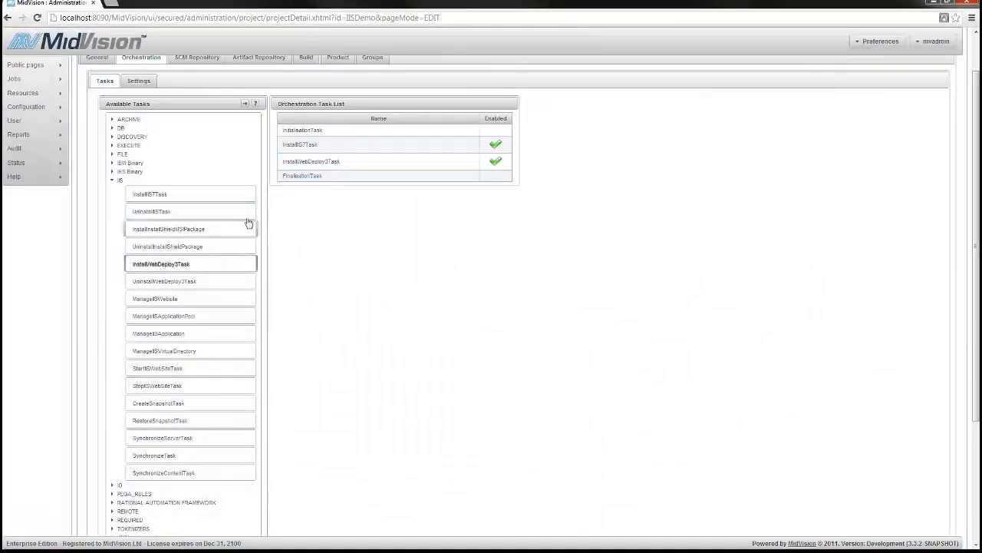
# Read InstallIIS7Task's help, noting the IIS 7.5 Windows Server 2008 R2 entry
pyautogui.click(327, 146)
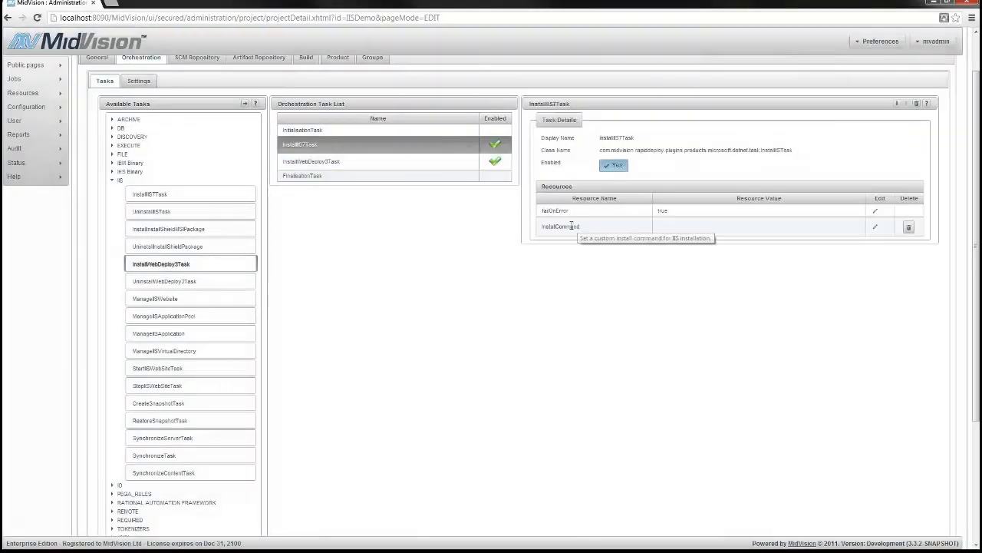
pyautogui.click(926, 103)
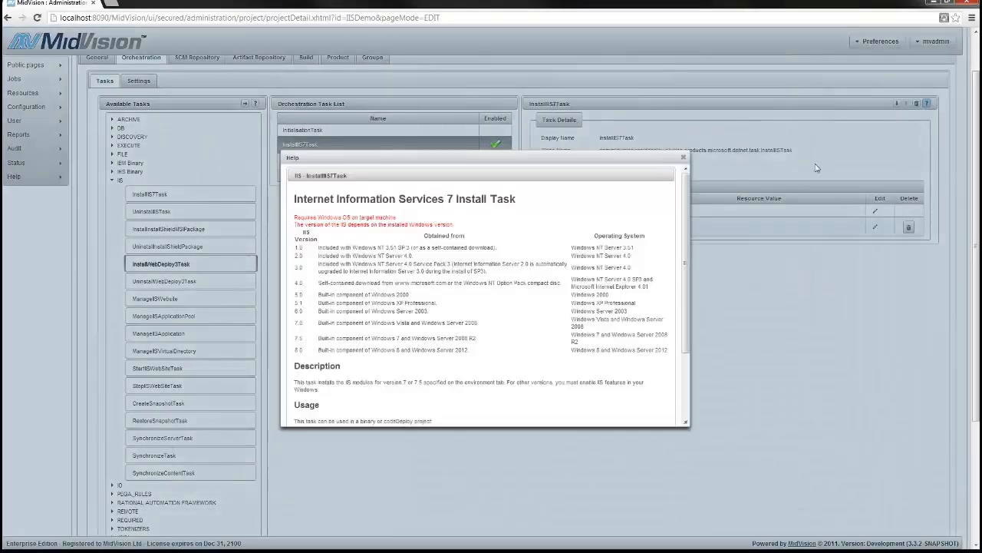
pyautogui.moveTo(296, 337); pyautogui.dragTo(484, 347)
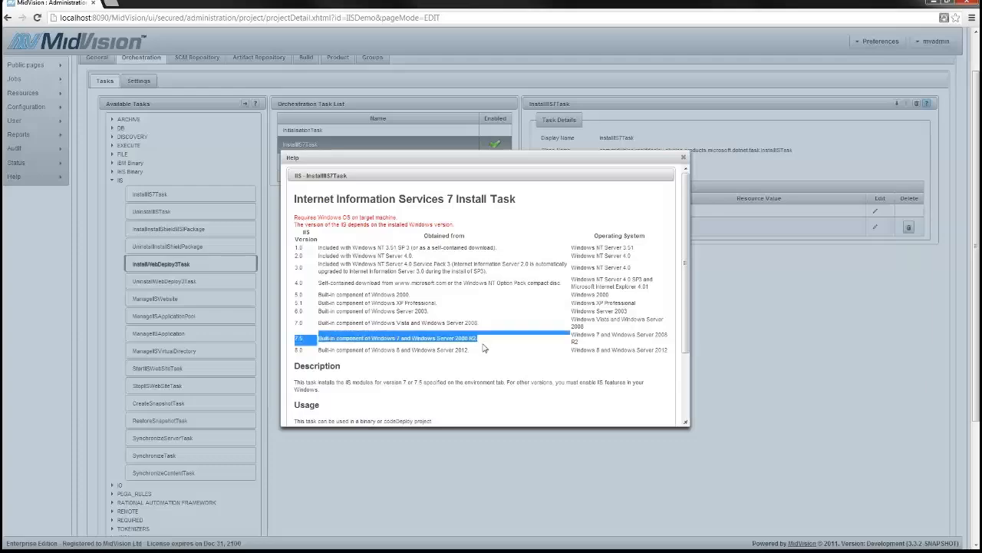
pyautogui.click(483, 348)
pyautogui.moveTo(685, 328); pyautogui.dragTo(681, 399)
pyautogui.click(658, 415)
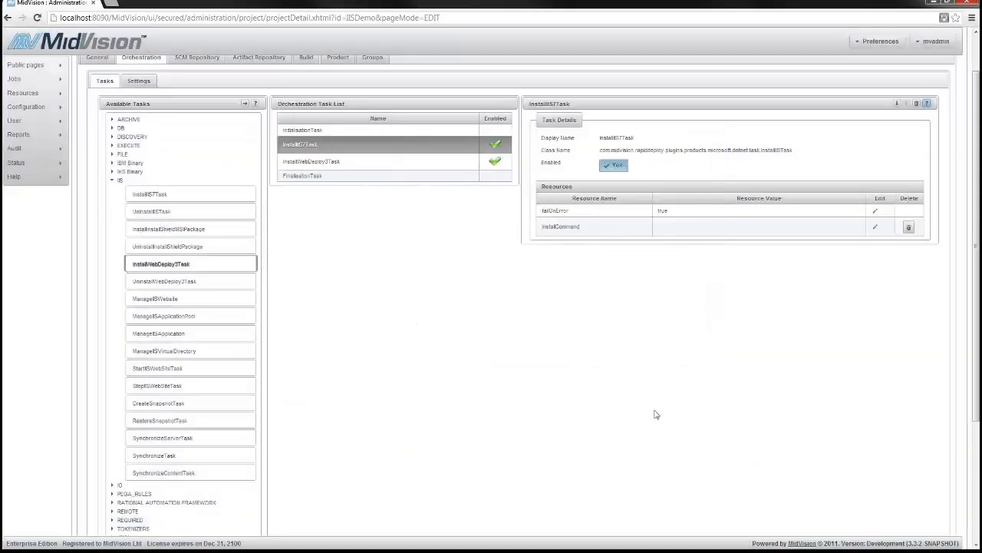
# Read InstallWebDeploy3Task's help and note its installer path media\WebDeploy_amd64_en-US.msi
pyautogui.click(362, 161)
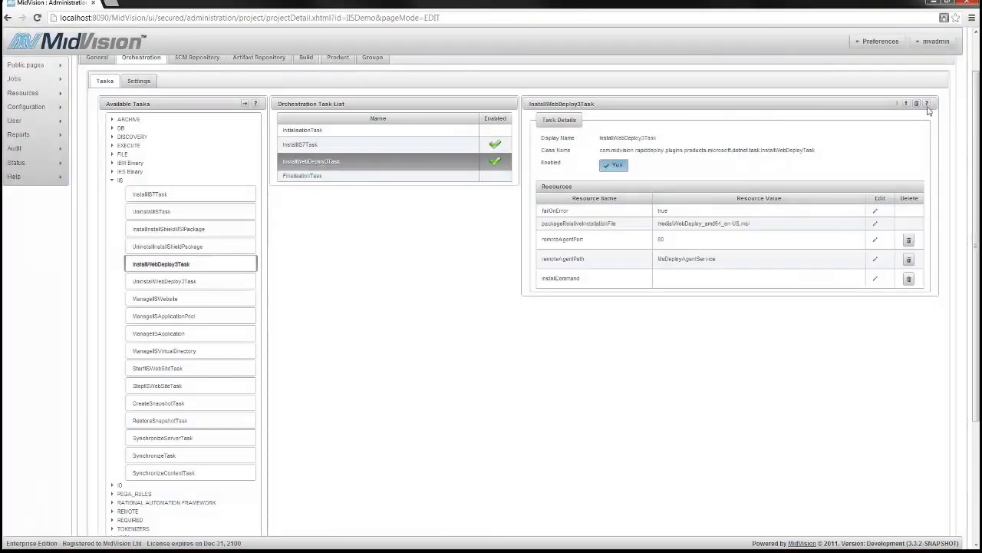
pyautogui.click(926, 104)
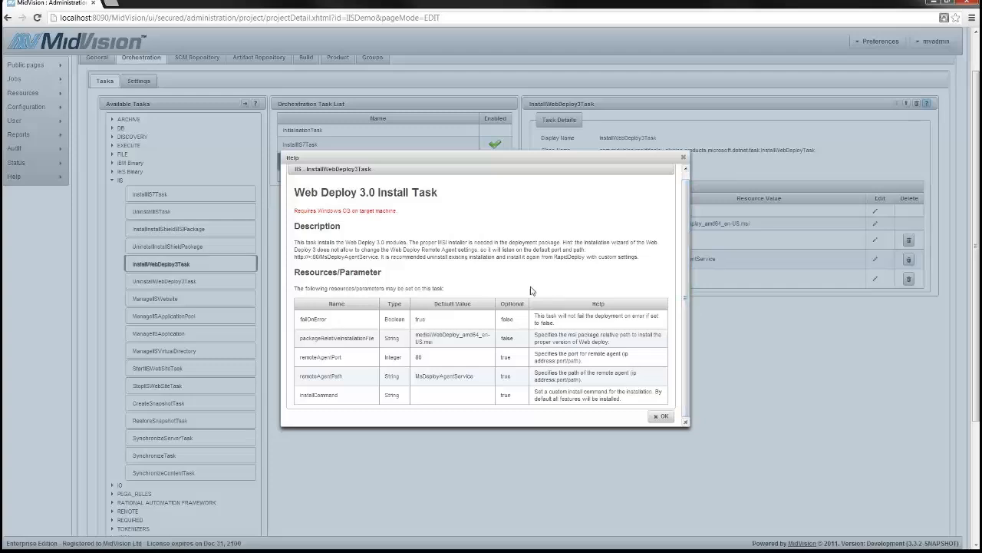
pyautogui.moveTo(560, 242); pyautogui.dragTo(409, 242)
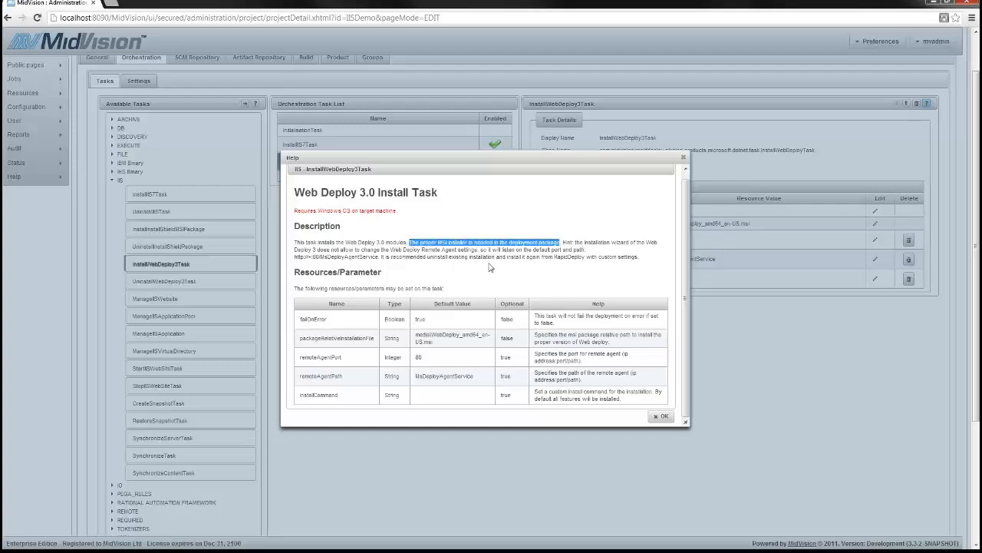
pyautogui.click(660, 417)
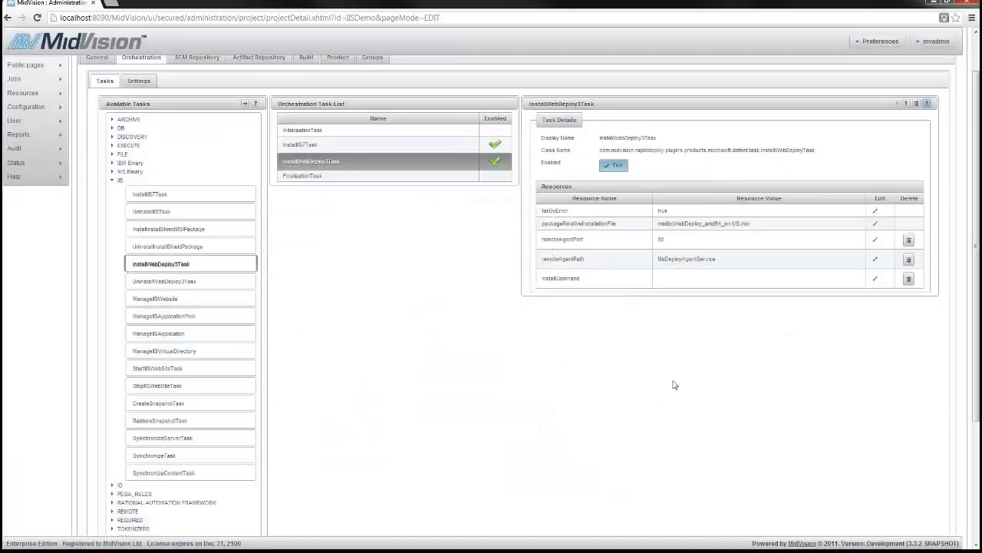
pyautogui.moveTo(658, 223); pyautogui.dragTo(752, 224)
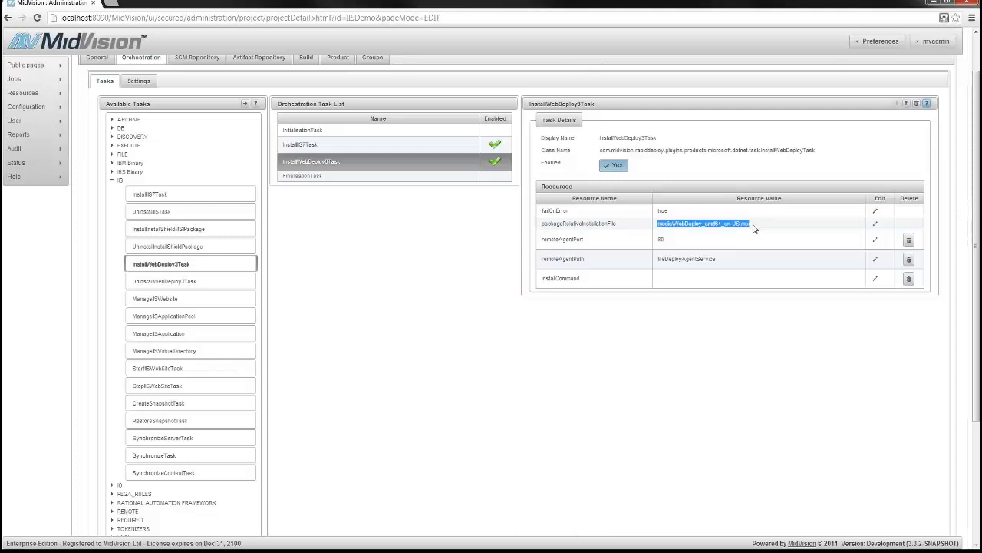
pyautogui.click(753, 224)
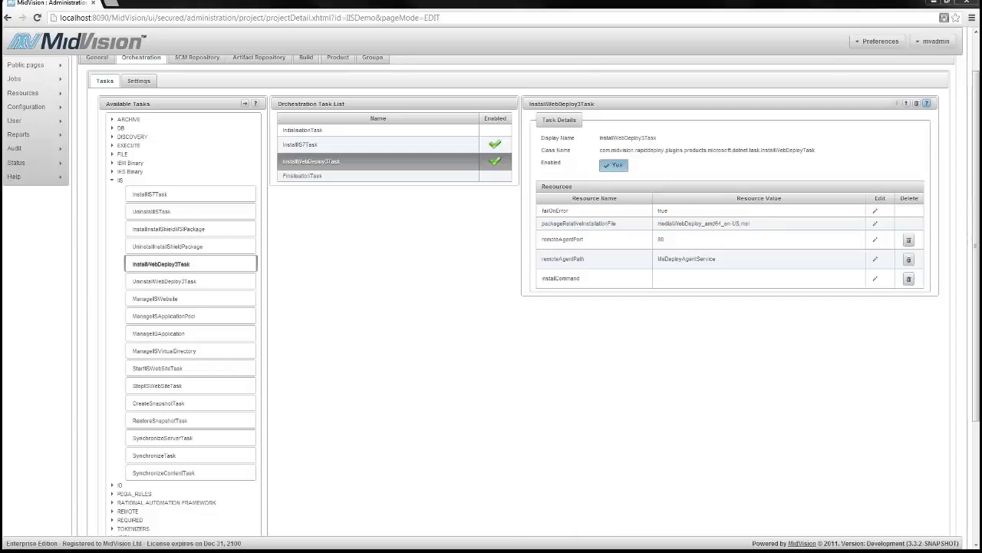
pyautogui.hotkey('alt', 'Tab')
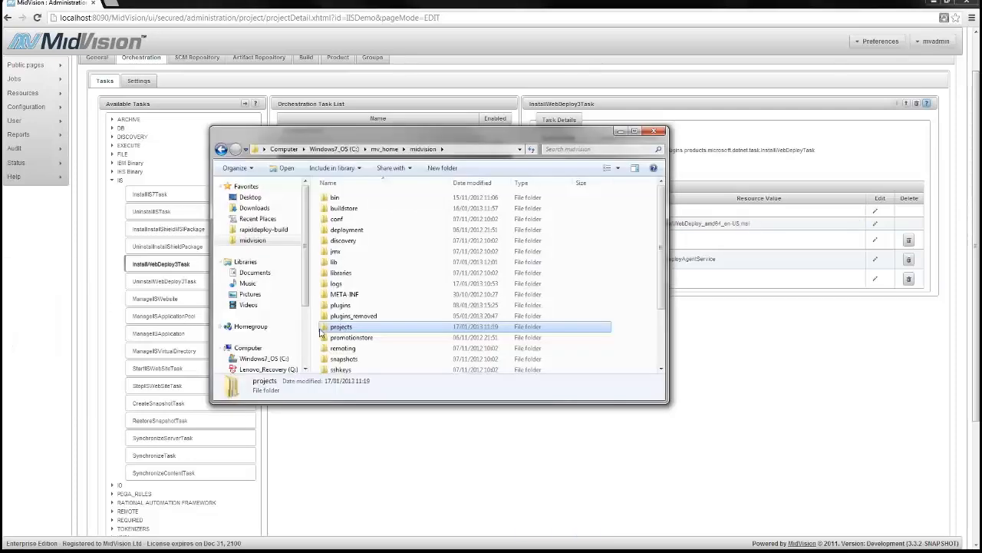
# Browse to projects\IISDemo and create a new folder named media
pyautogui.doubleClick(322, 329)
pyautogui.doubleClick(341, 229)
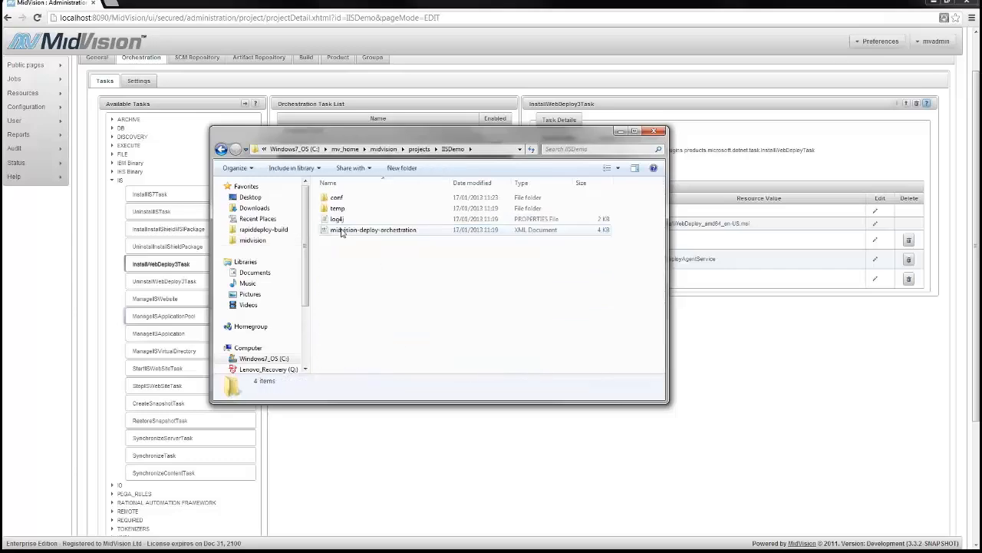
pyautogui.moveTo(534, 132); pyautogui.dragTo(485, 211)
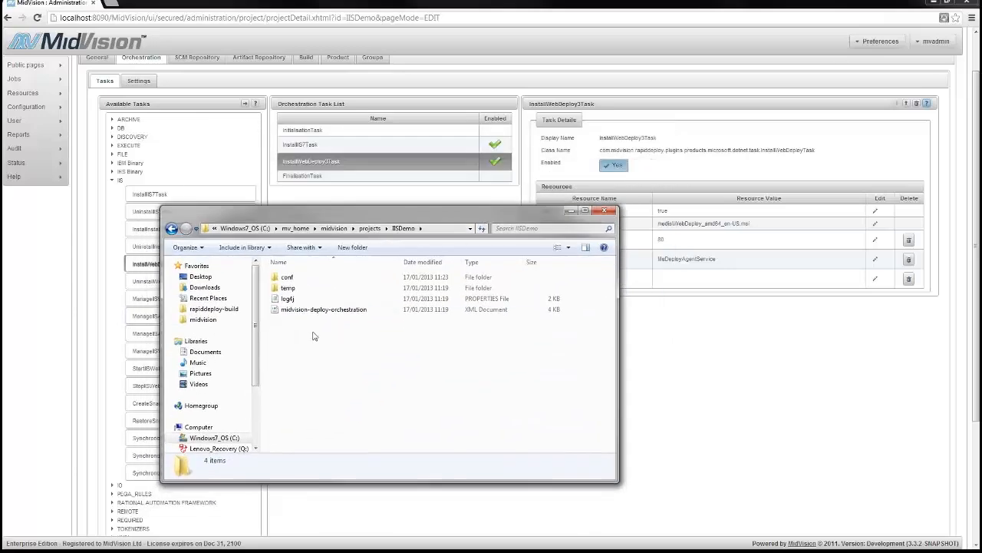
pyautogui.rightClick(303, 336)
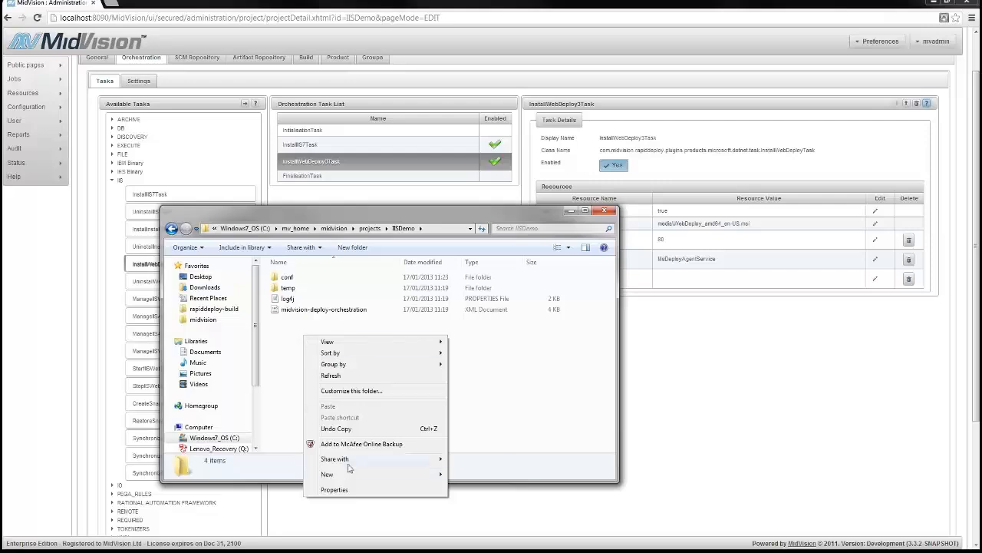
pyautogui.moveTo(443, 476)
pyautogui.click(472, 323)
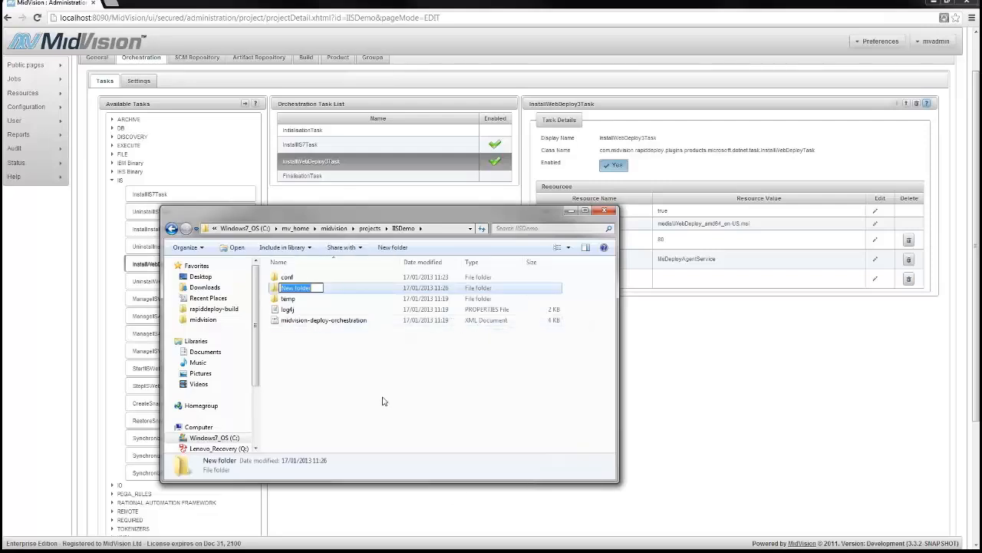
pyautogui.write('media')
pyautogui.press('Return')
# Paste WebDeploy_amd64_en-US.msi into the new media folder
pyautogui.doubleClick(290, 289)
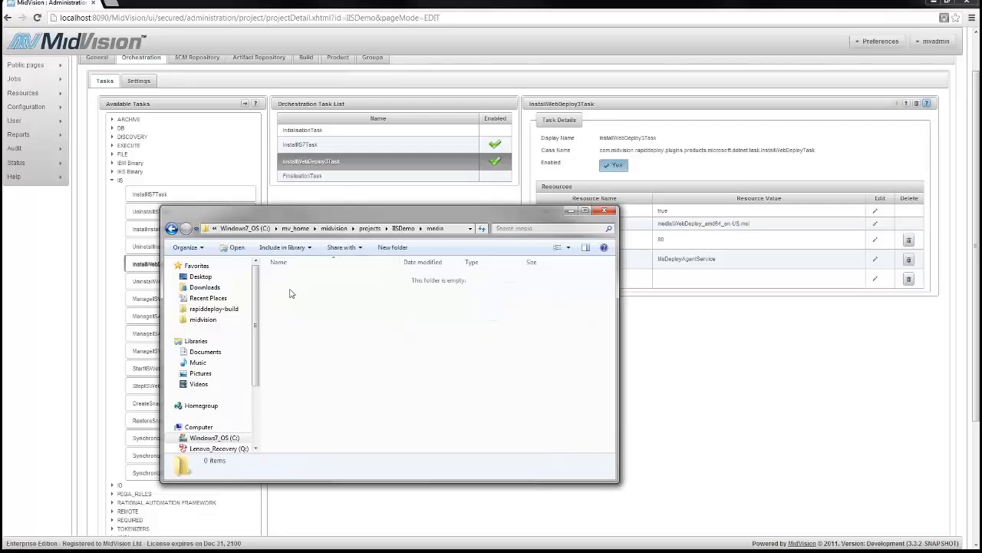
pyautogui.hotkey('ctrl', 'v')
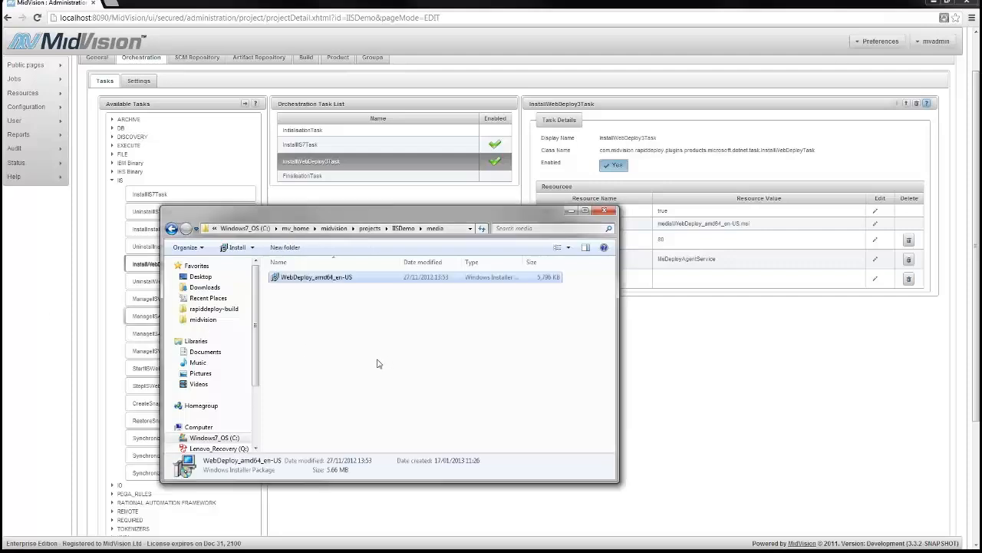
pyautogui.click(361, 335)
# Give InstallWebDeploy3Task remote agent port 8081 and agent path MsDeployAgentServiceDemo
pyautogui.click(571, 210)
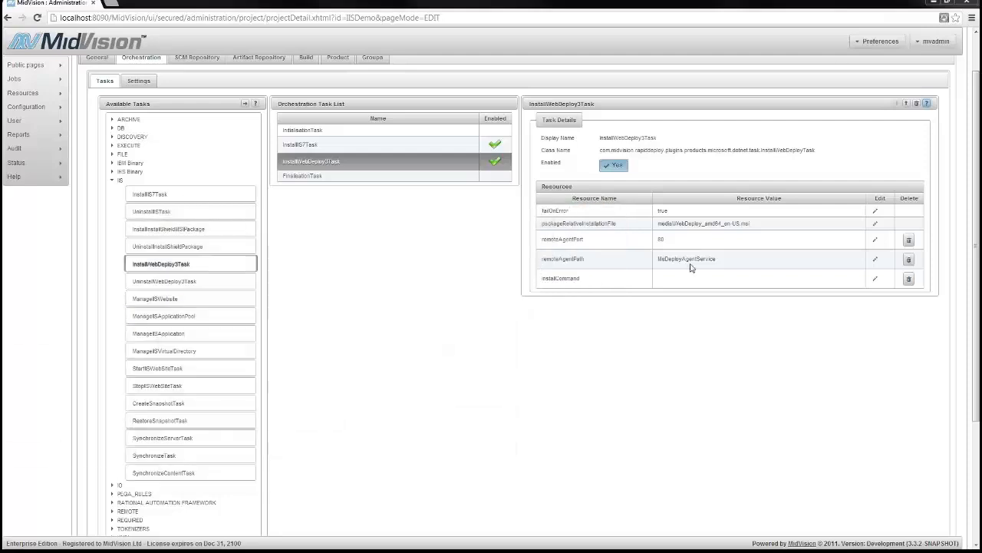
pyautogui.click(875, 240)
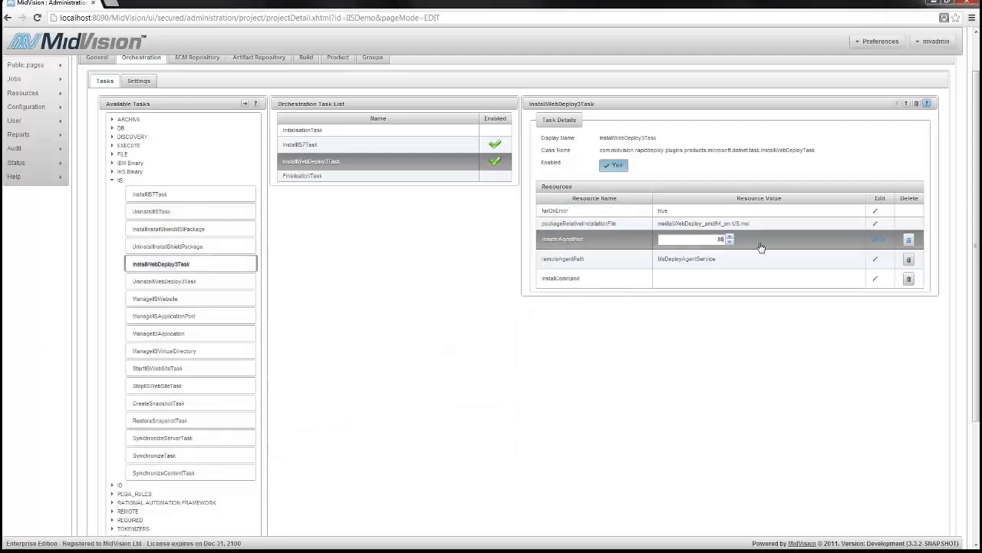
pyautogui.write('81')
pyautogui.click(875, 239)
pyautogui.click(875, 259)
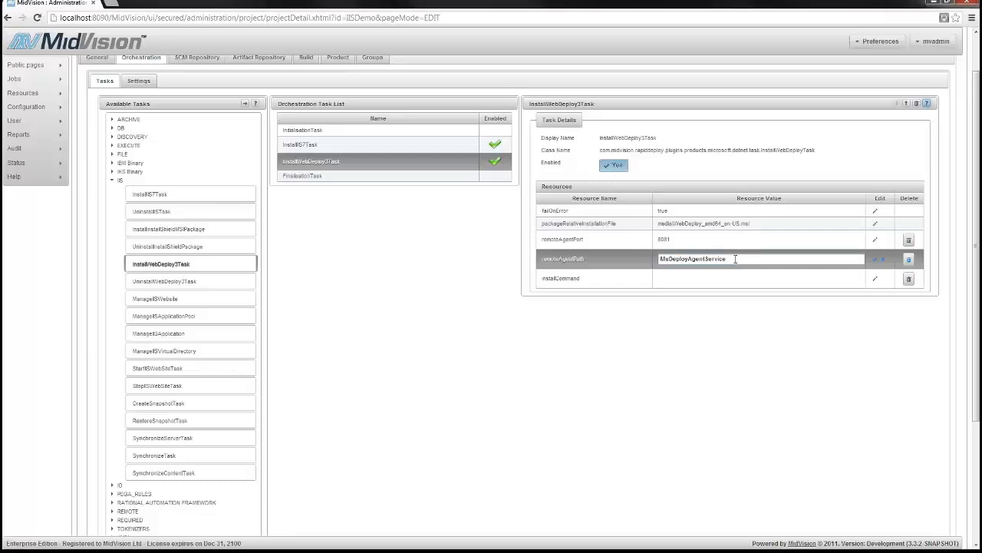
pyautogui.click(873, 258)
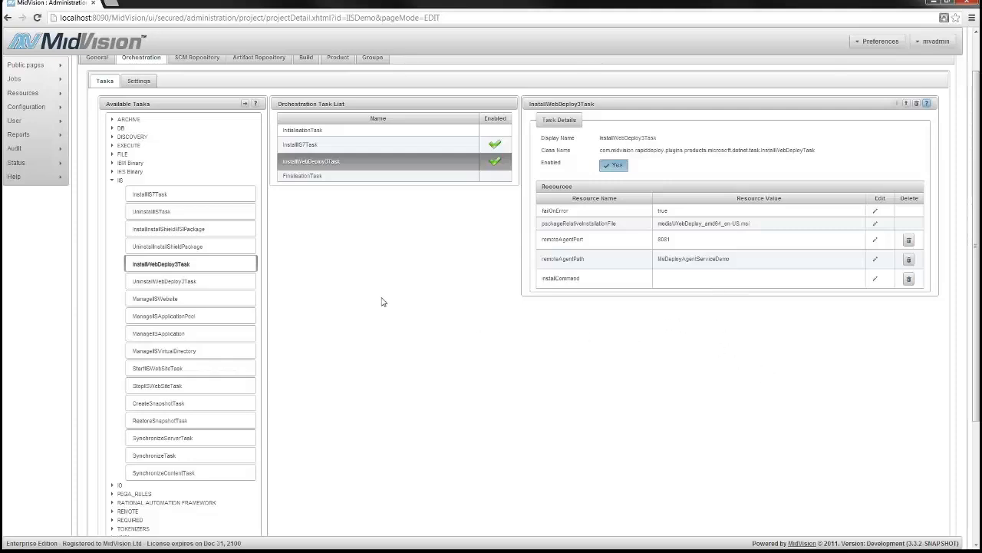
# Add InstallInstallShieldMSIPackage after InstallWebDeploy3Task and review its help and setup\setup.msi installer file
pyautogui.click(175, 230)
pyautogui.moveTo(277, 243); pyautogui.dragTo(399, 177)
pyautogui.click(358, 183)
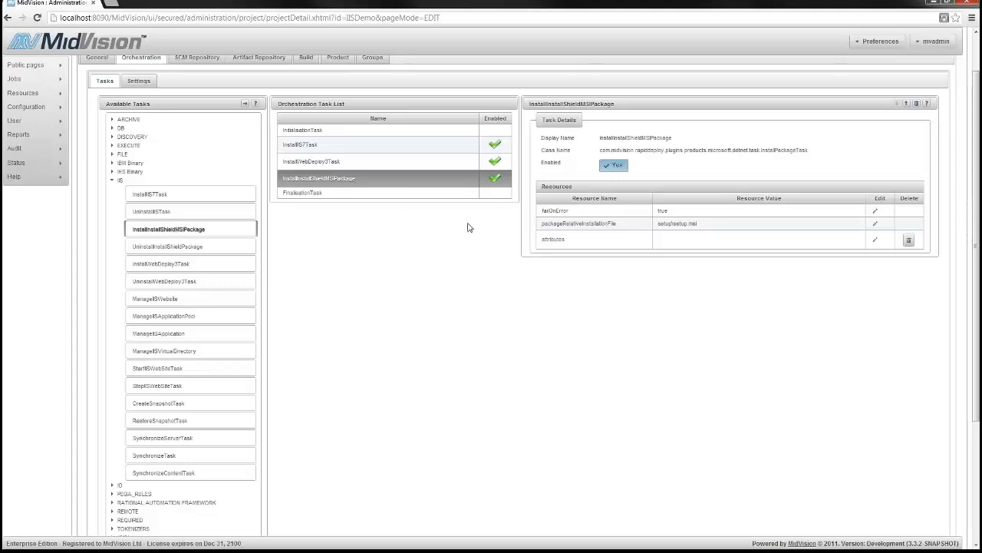
pyautogui.click(927, 104)
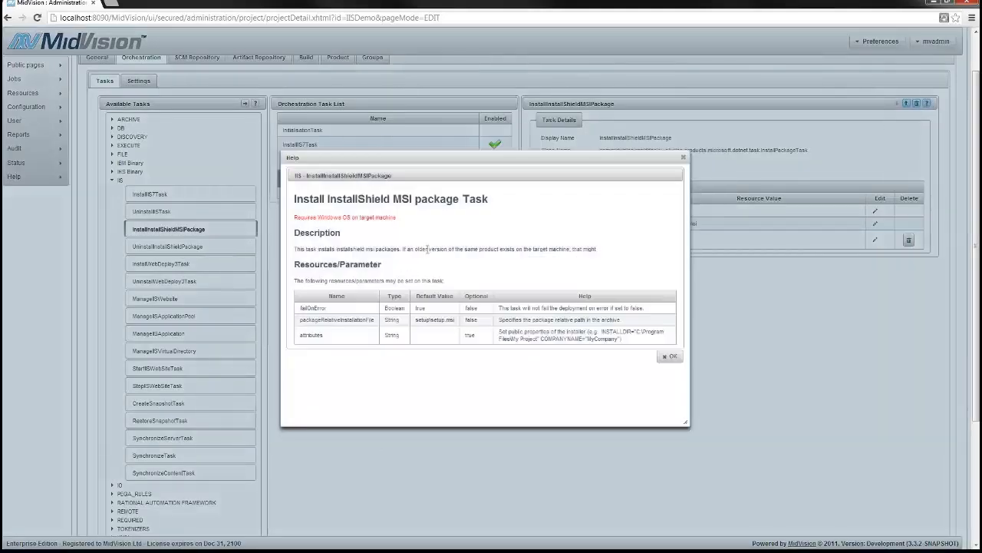
pyautogui.click(671, 358)
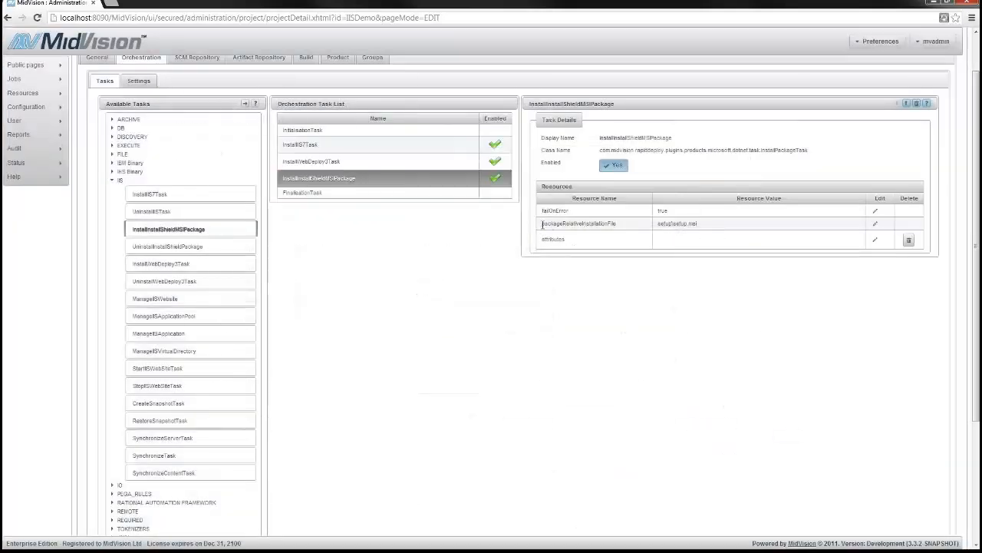
pyautogui.moveTo(541, 224); pyautogui.dragTo(723, 230)
pyautogui.click(666, 223)
pyautogui.click(668, 292)
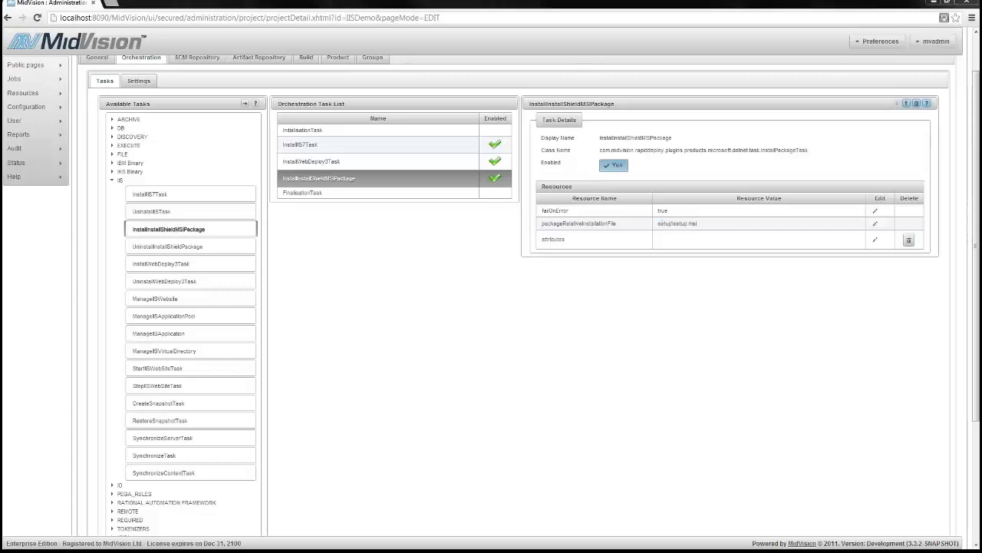
pyautogui.hotkey('alt', 'Tab')
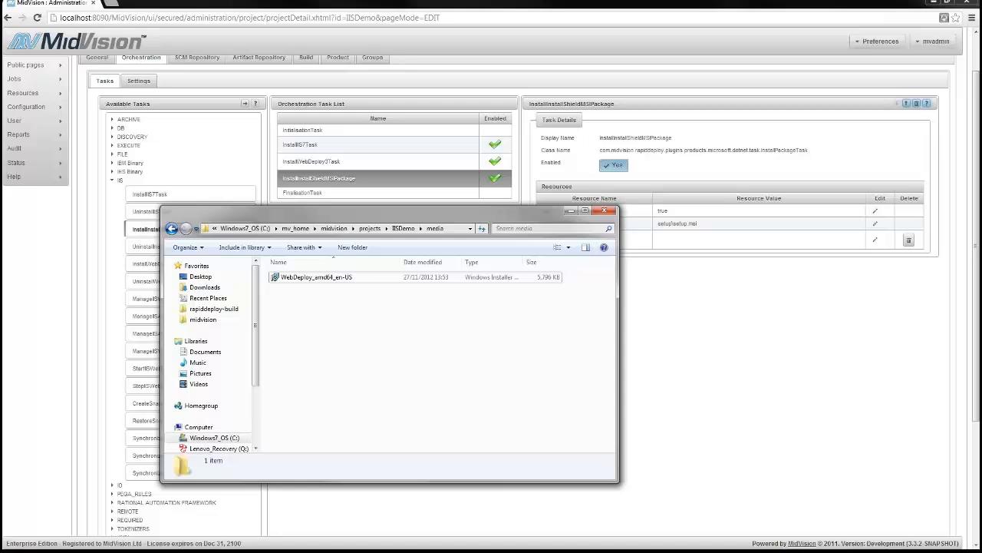
# Go up to IISDemo, open media, and paste MayandoMsi beside WebDeploy_amd64_en-US
pyautogui.click(399, 228)
pyautogui.moveTo(453, 211); pyautogui.dragTo(603, 258)
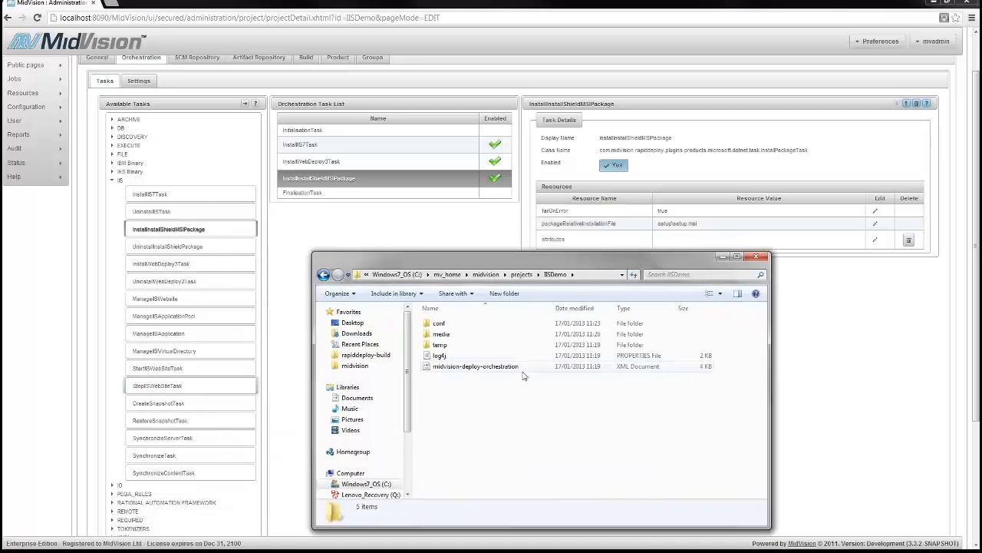
pyautogui.rightClick(441, 397)
pyautogui.moveTo(476, 370)
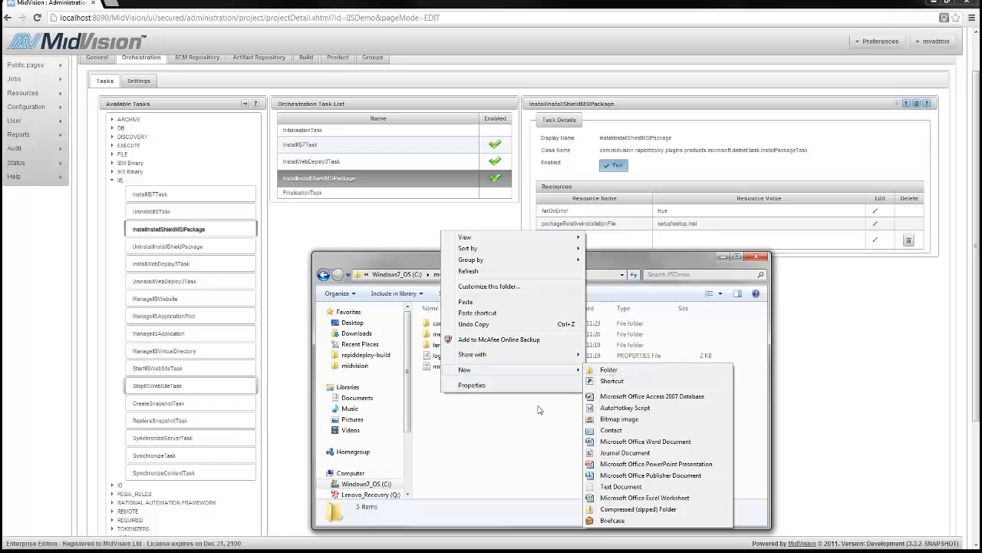
pyautogui.click(494, 420)
pyautogui.doubleClick(441, 334)
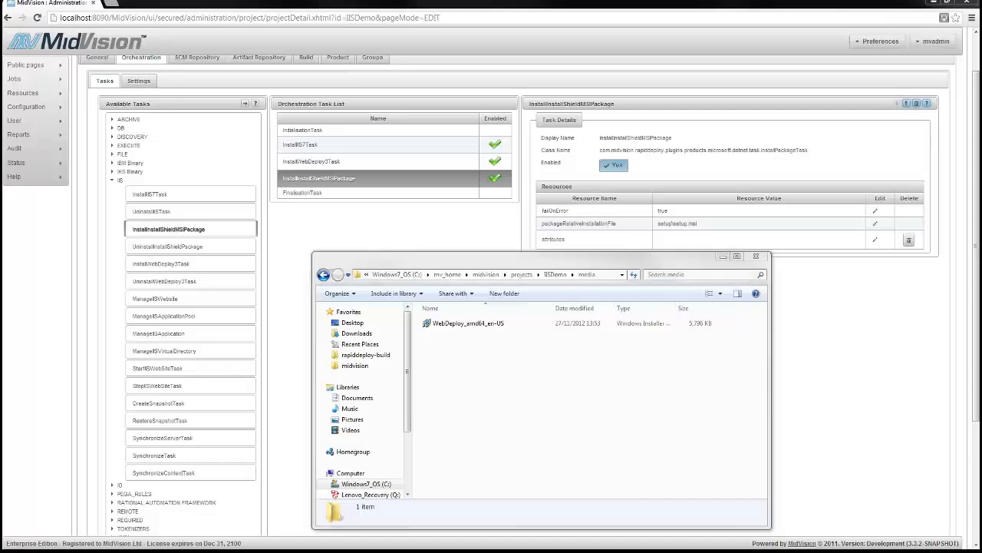
pyautogui.click(500, 404)
pyautogui.hotkey('ctrl', 'v')
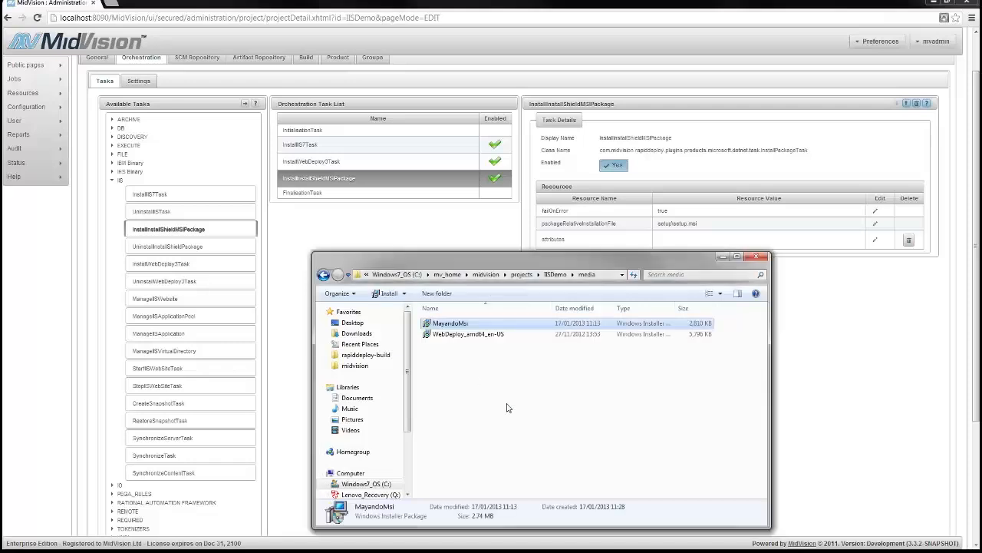
# Change packageRelativeInstallationFile from setup\setup.msi to media\MayandoMsi.msi and hide Explorer
pyautogui.click(876, 225)
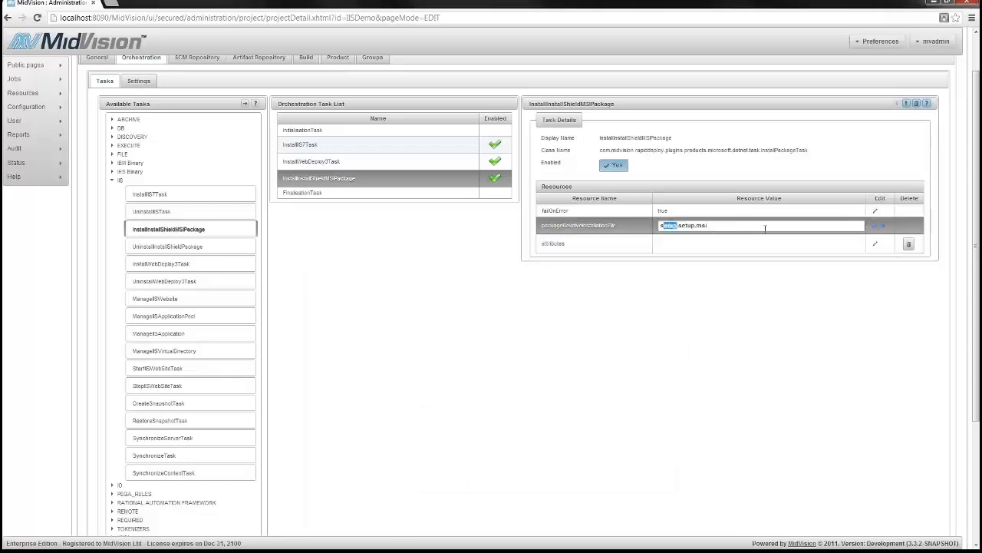
pyautogui.hotkey('shift', 'Left')
pyautogui.write('media')
pyautogui.hotkey('shift', 'Right')
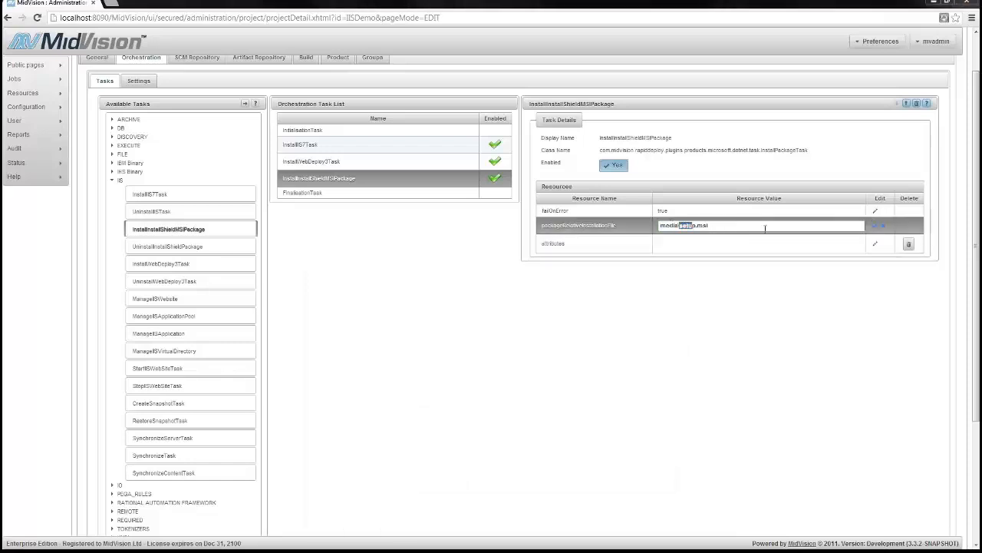
pyautogui.click(689, 227)
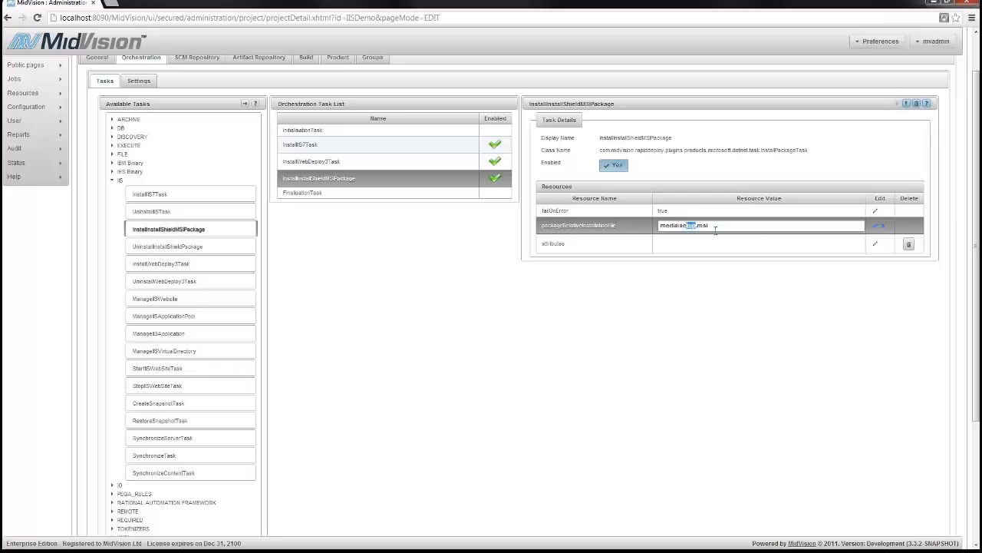
pyautogui.write('MayandoMsi')
pyautogui.click(878, 226)
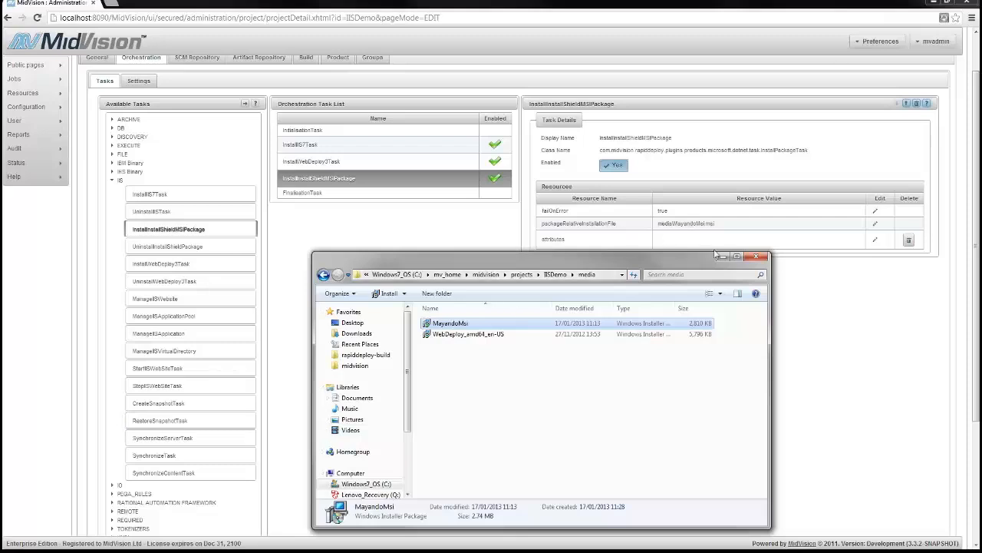
pyautogui.click(723, 256)
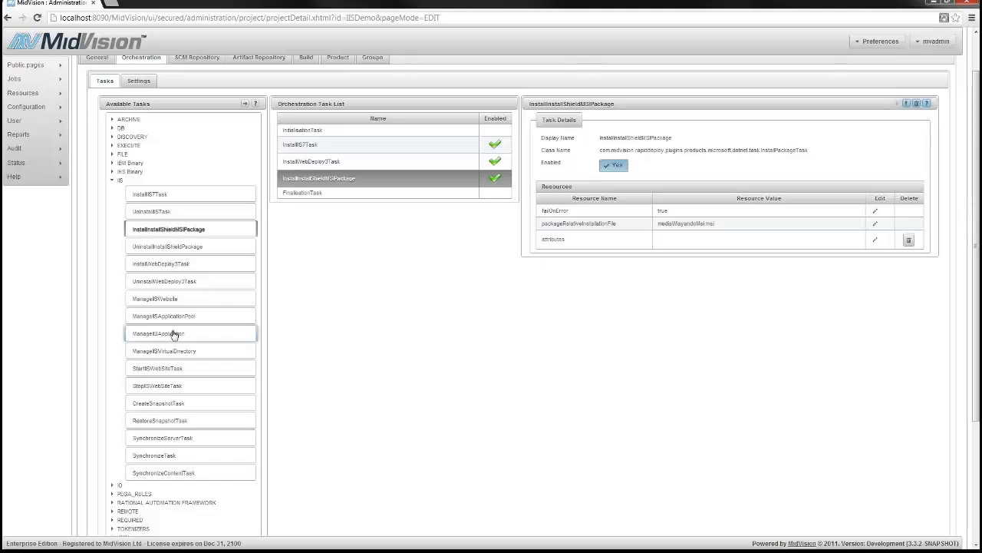
# Add OpenFirewallPort from the WINDOWS group and check InstallWebDeploy3Task's remote agent port
pyautogui.click(112, 181)
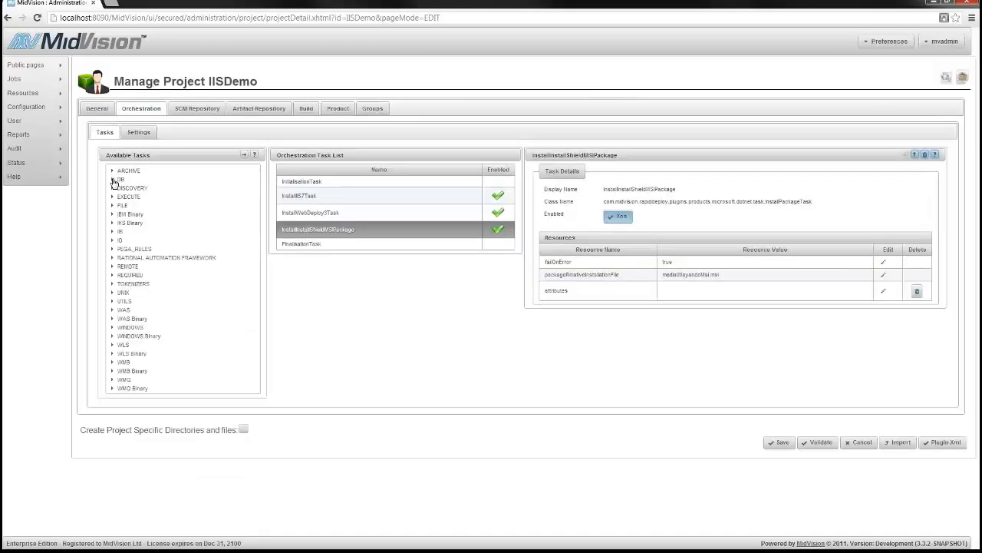
pyautogui.click(112, 327)
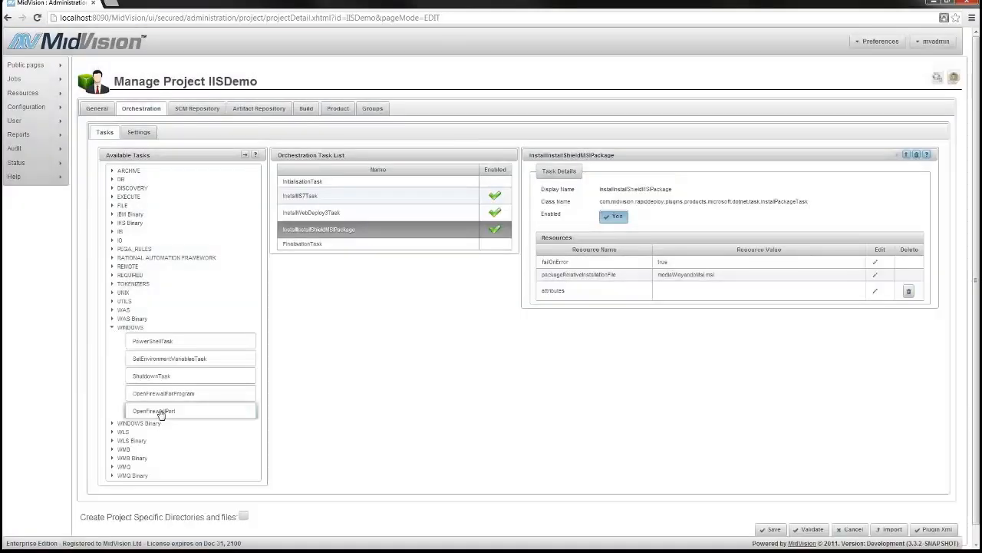
pyautogui.moveTo(161, 410); pyautogui.dragTo(381, 242)
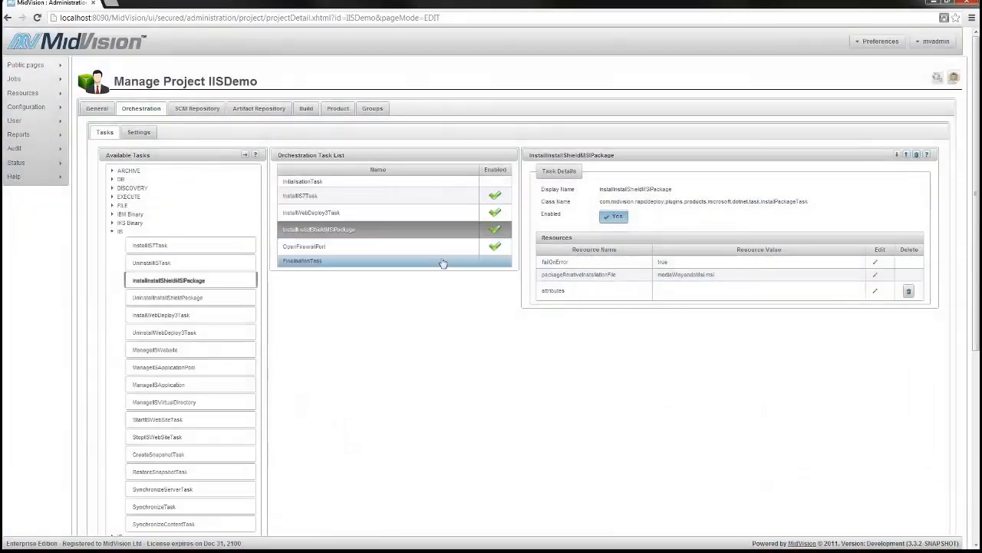
pyautogui.click(342, 213)
pyautogui.click(660, 290)
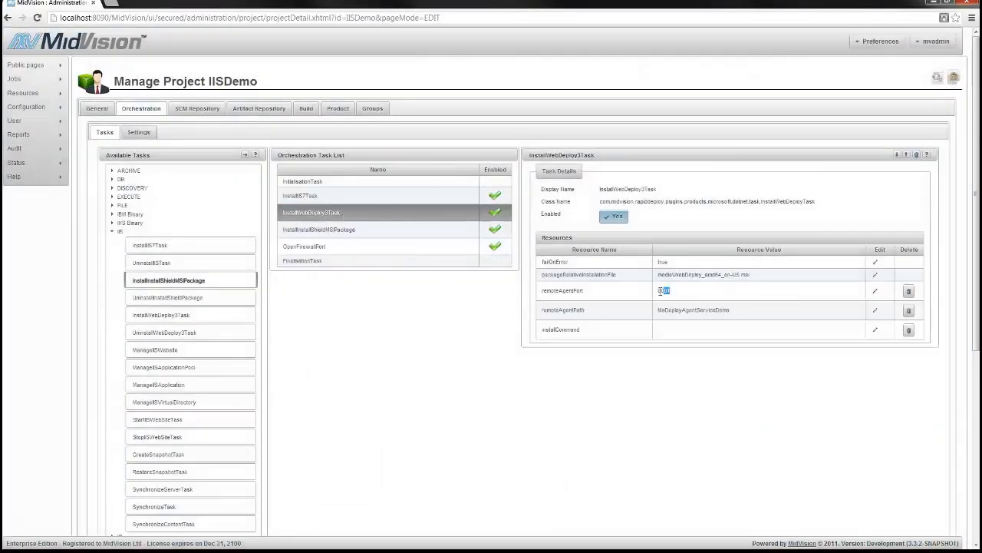
# Set the OpenFirewallPort task's port to 8081 and protocol to TCP
pyautogui.click(423, 248)
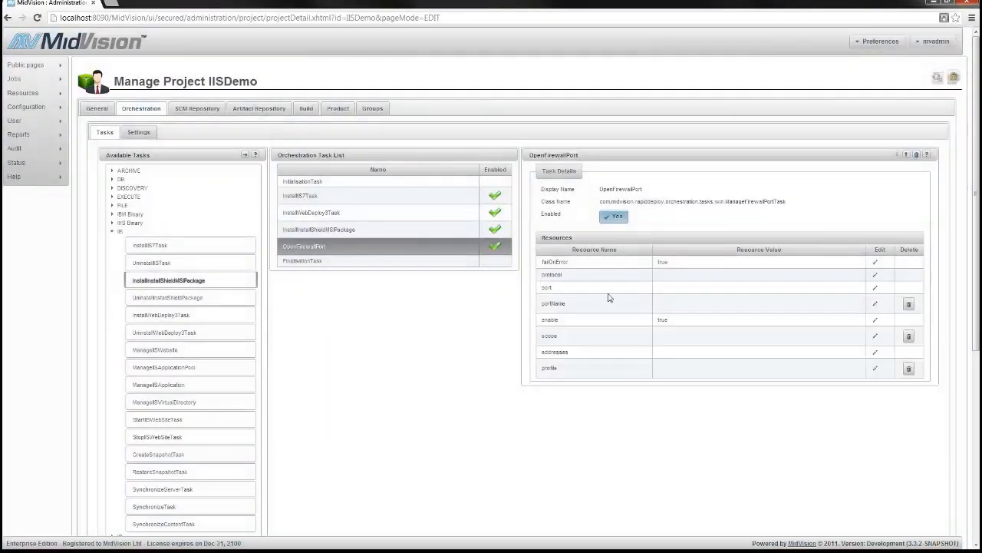
pyautogui.click(876, 290)
pyautogui.write('8081')
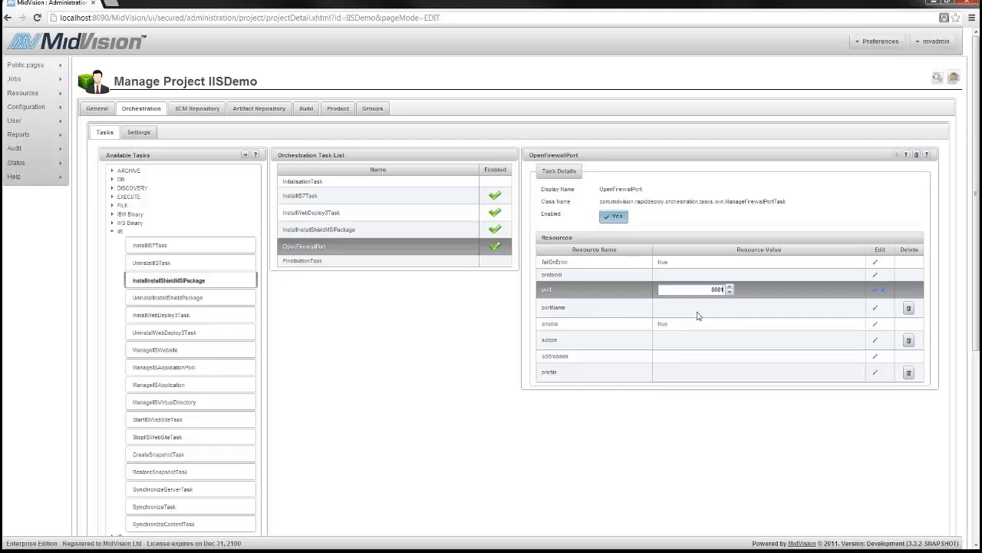
pyautogui.click(875, 291)
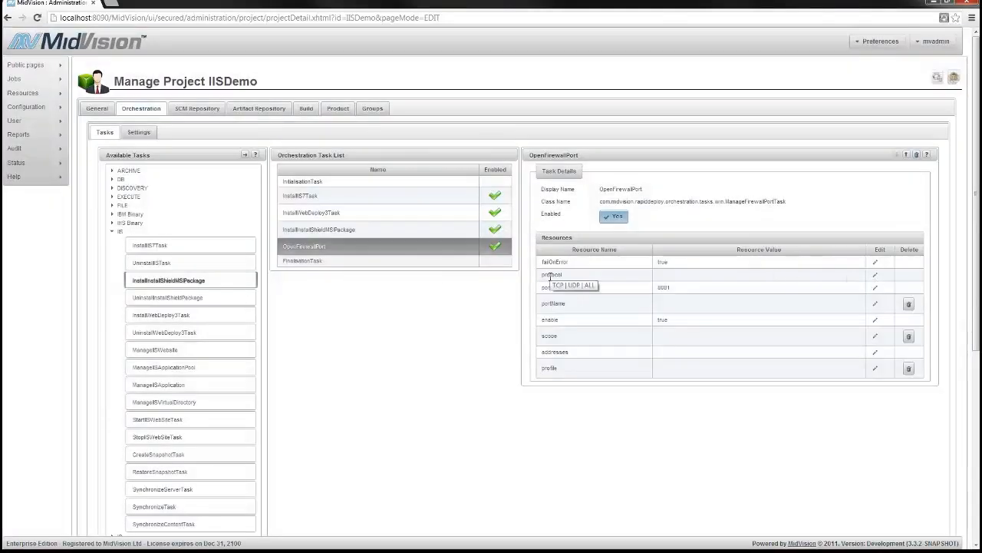
pyautogui.click(875, 274)
pyautogui.write('T')
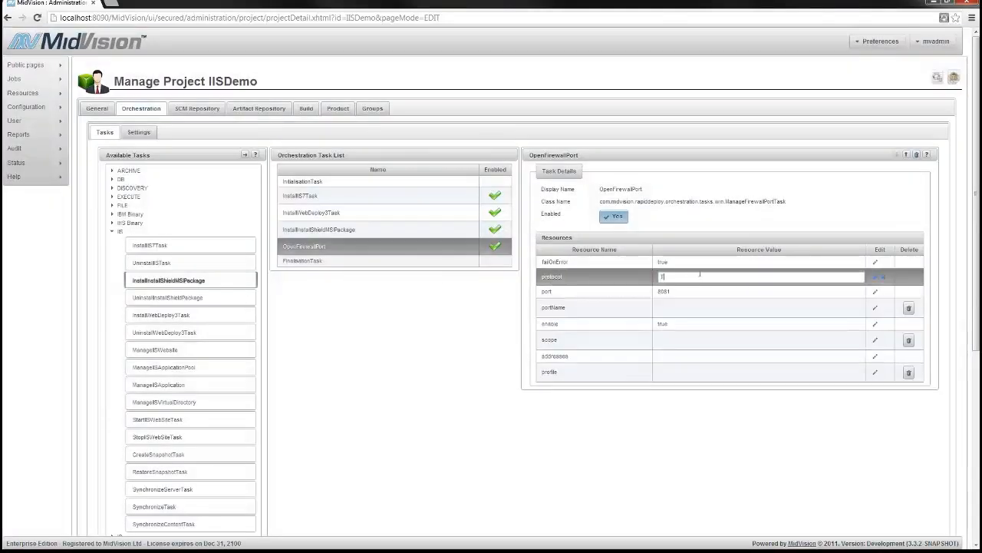
pyautogui.write('CP')
pyautogui.click(876, 276)
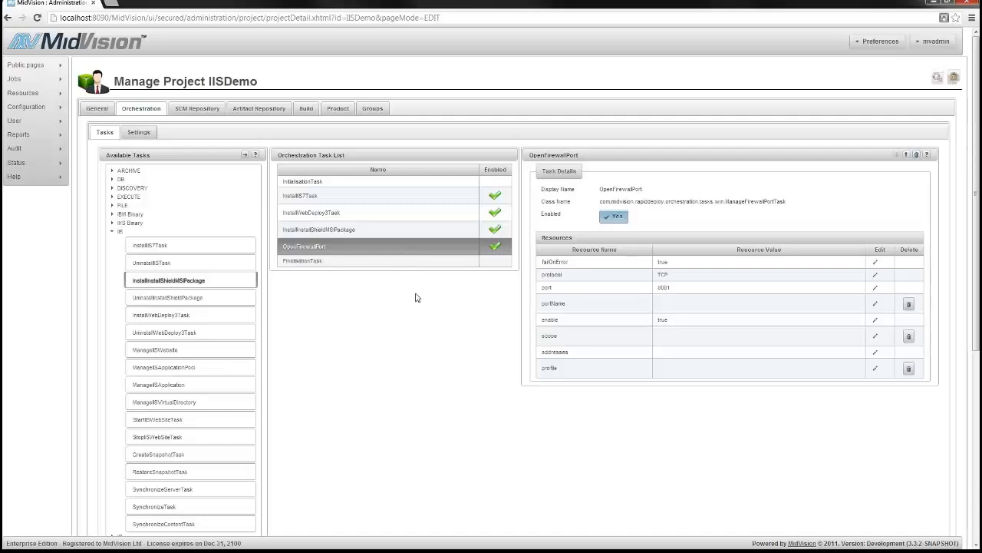
# Drag a second OpenFirewallPort task into the orchestration list
pyautogui.scroll(-3, 416, 297)
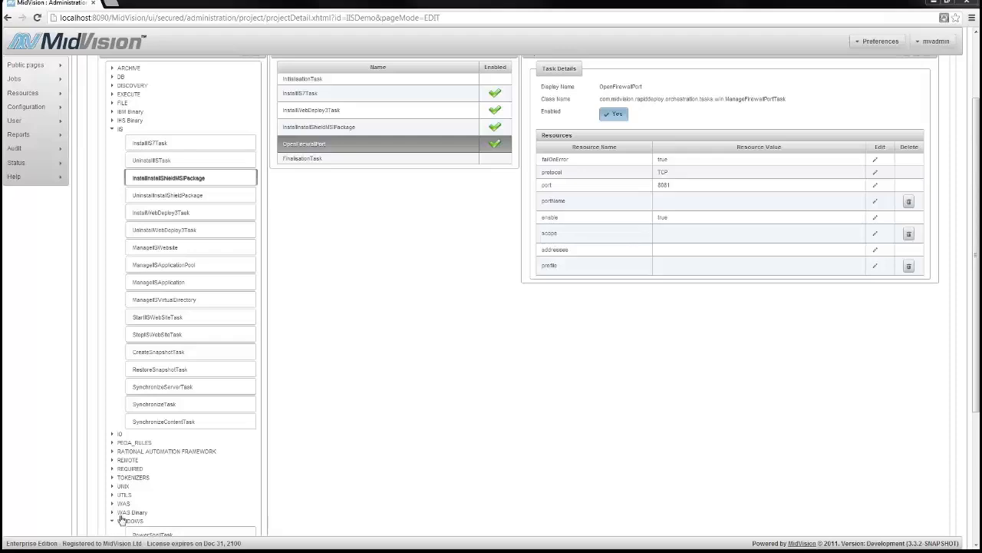
pyautogui.scroll(-2, 307, 498)
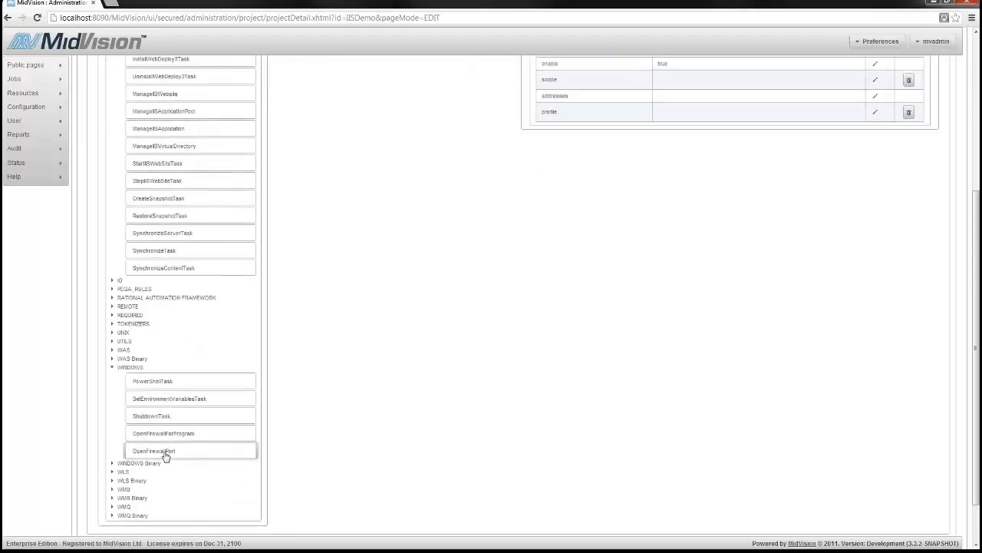
pyautogui.moveTo(164, 451); pyautogui.dragTo(362, 324)
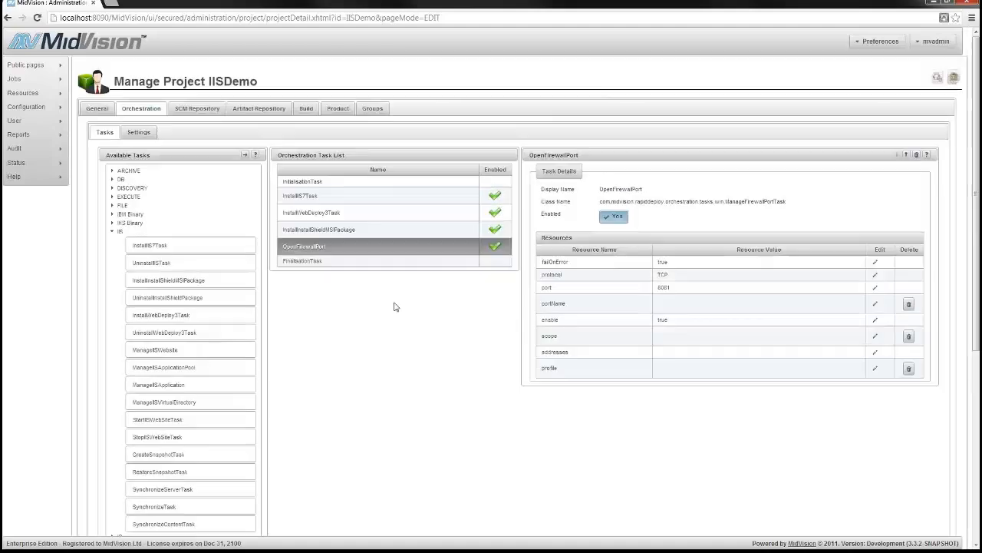
# Add another OpenFirewallPort task and rename it 'OpenFirewallPort for Website'
pyautogui.click(246, 157)
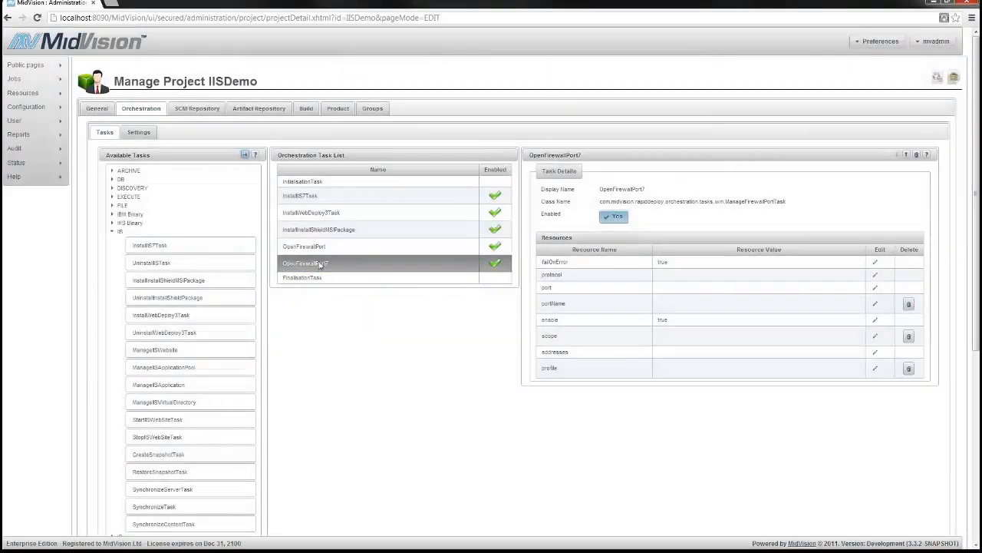
pyautogui.click(342, 265)
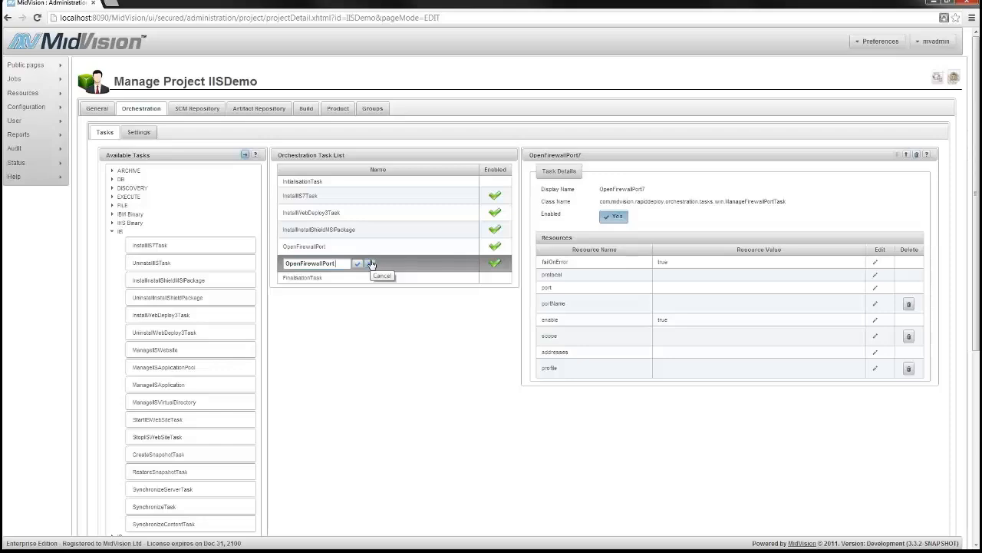
pyautogui.write('for Website')
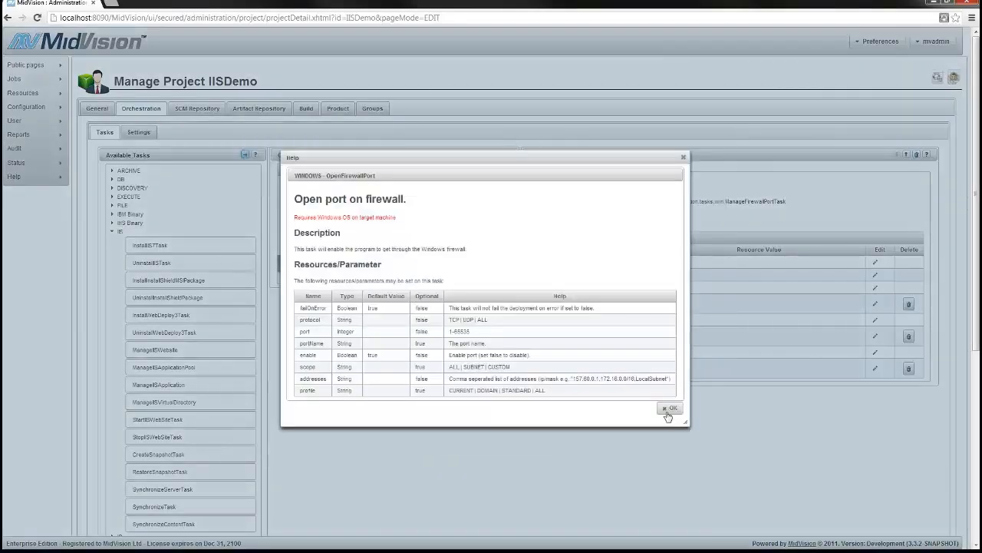
pyautogui.click(668, 410)
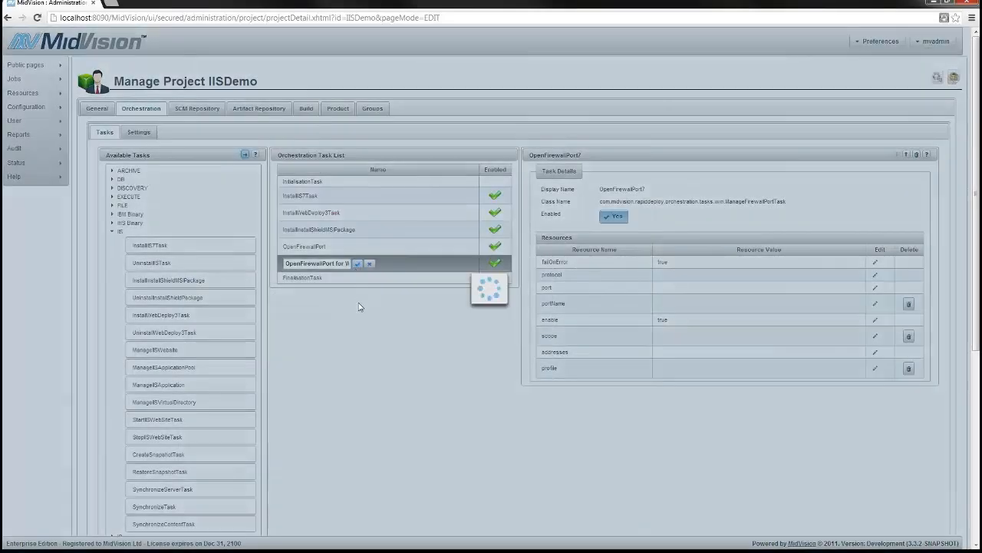
# Set its protocol to TCP and port to 9990, then save and continue editing
pyautogui.click(875, 274)
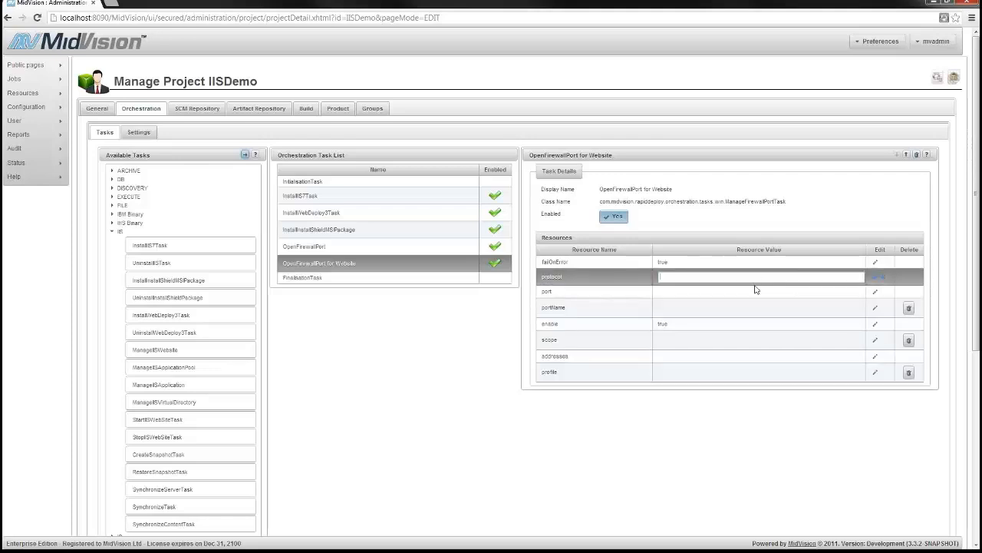
pyautogui.click(875, 276)
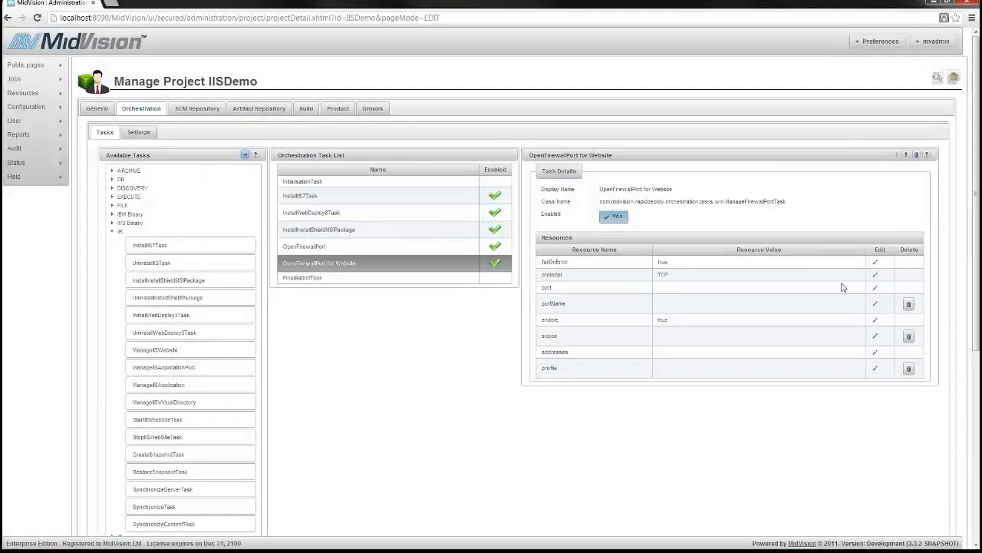
pyautogui.click(875, 291)
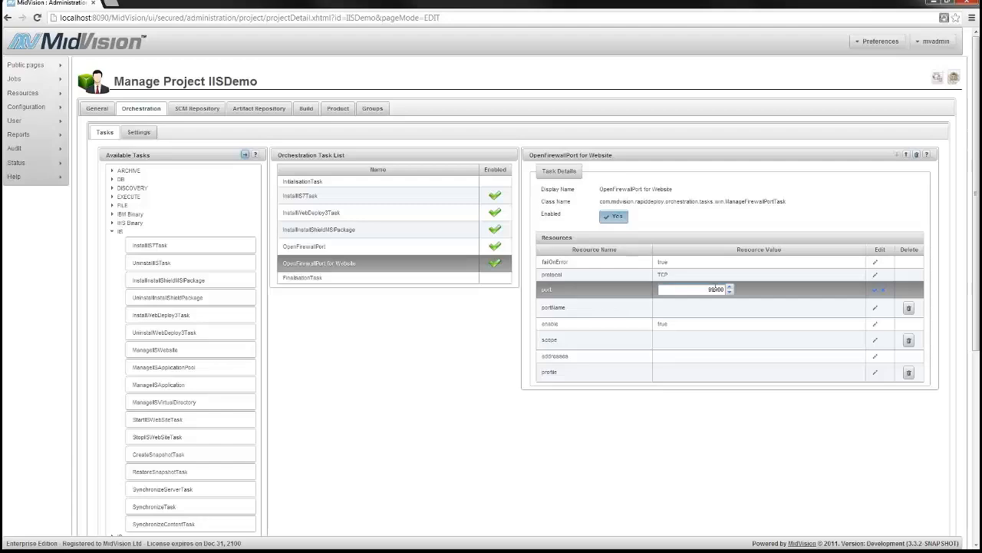
pyautogui.click(876, 291)
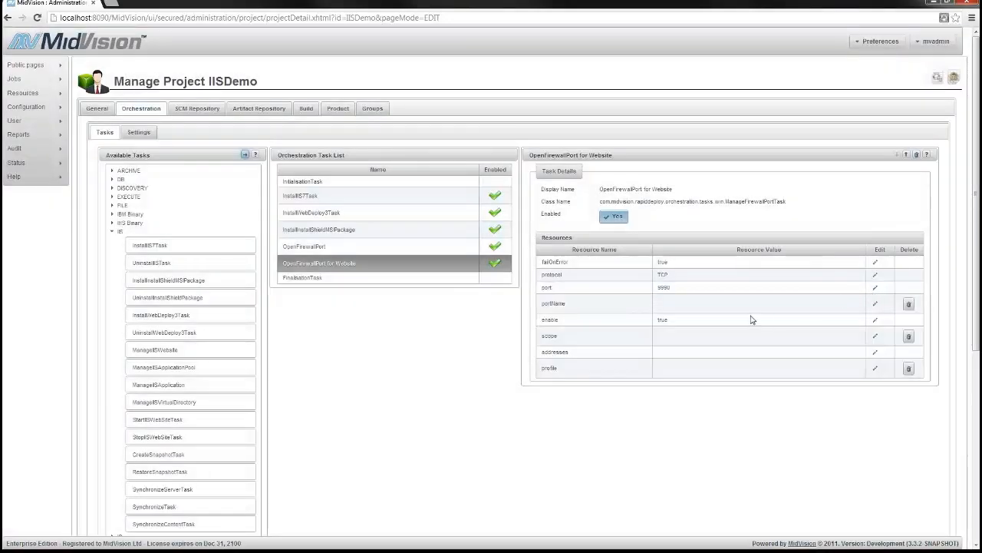
pyautogui.scroll(-5, 454, 402)
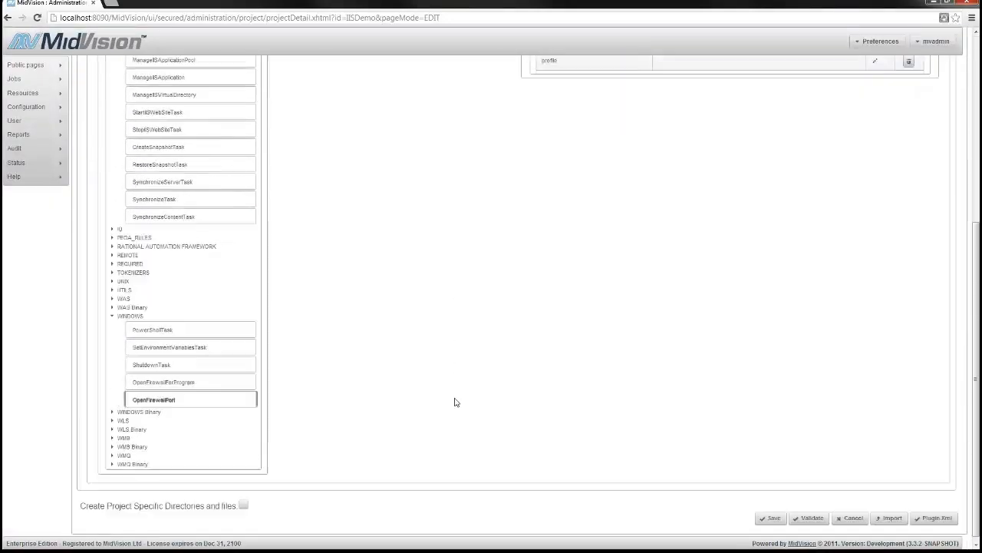
pyautogui.click(770, 517)
pyautogui.click(497, 312)
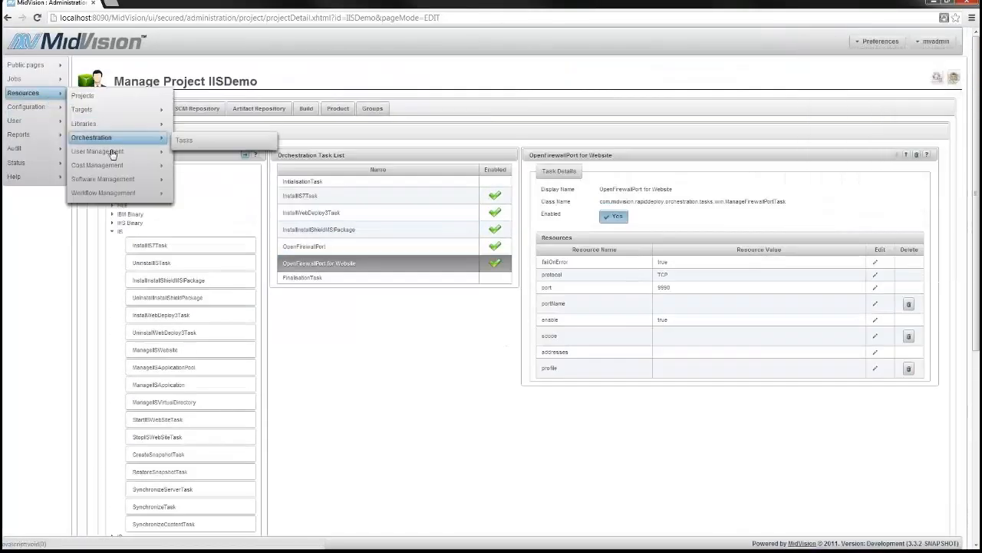
# Open Software Management for the IISDemo project and start the Add Package Wizard
pyautogui.click(192, 186)
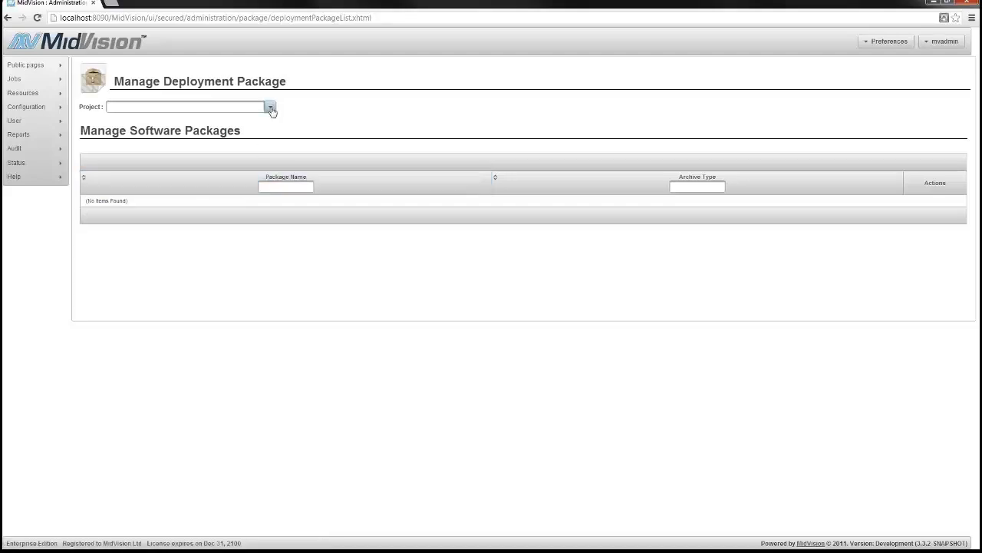
pyautogui.click(271, 107)
pyautogui.click(121, 124)
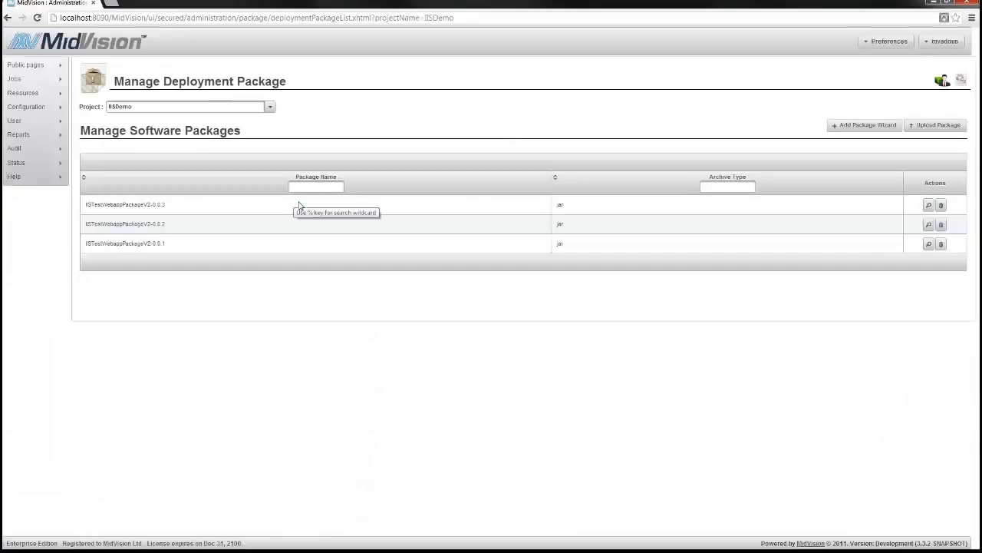
pyautogui.click(864, 125)
# Name the package IISDemo-0.0.1, add a comment, skip to finish, and confirm creation
pyautogui.moveTo(330, 175); pyautogui.dragTo(197, 184)
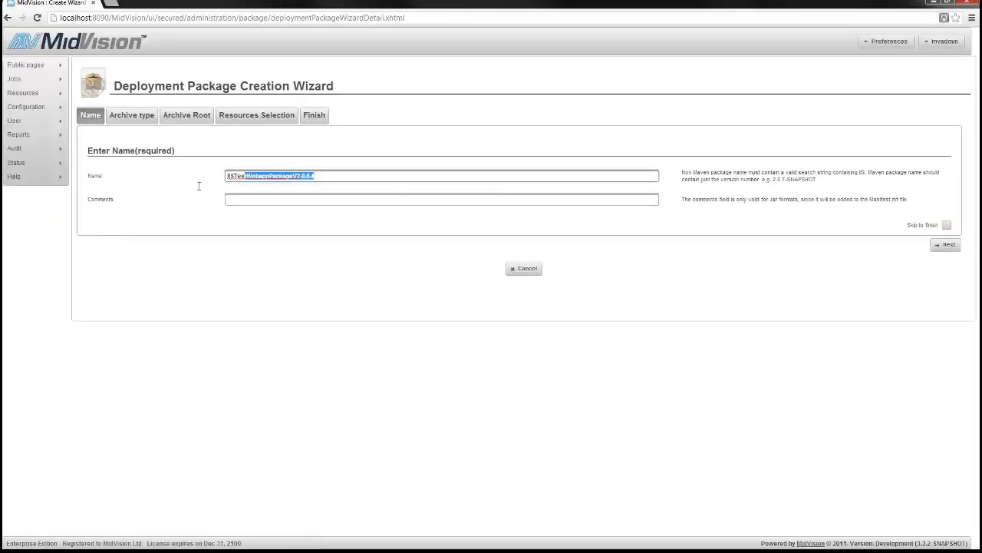
pyautogui.write('IISDemo')
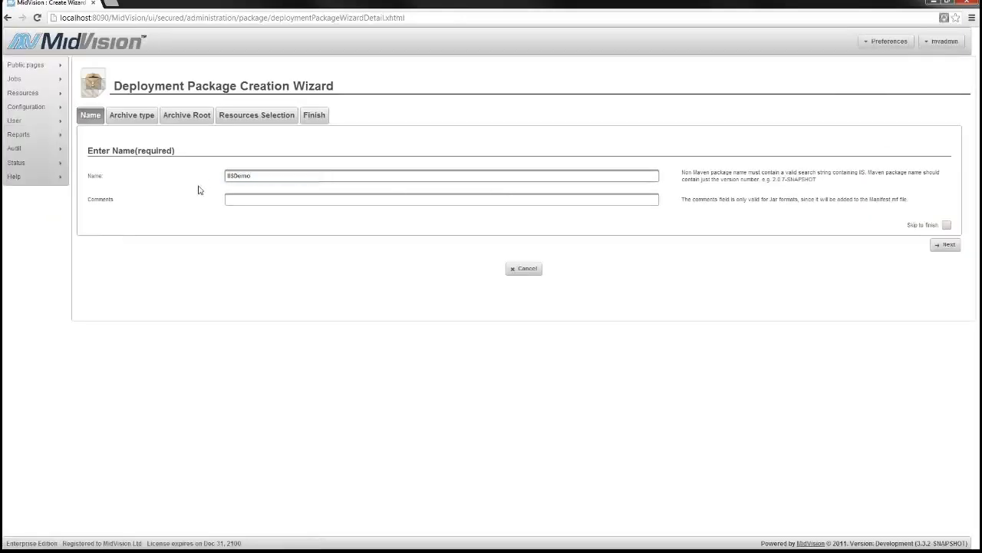
pyautogui.hotkey('ctrl', 'z')
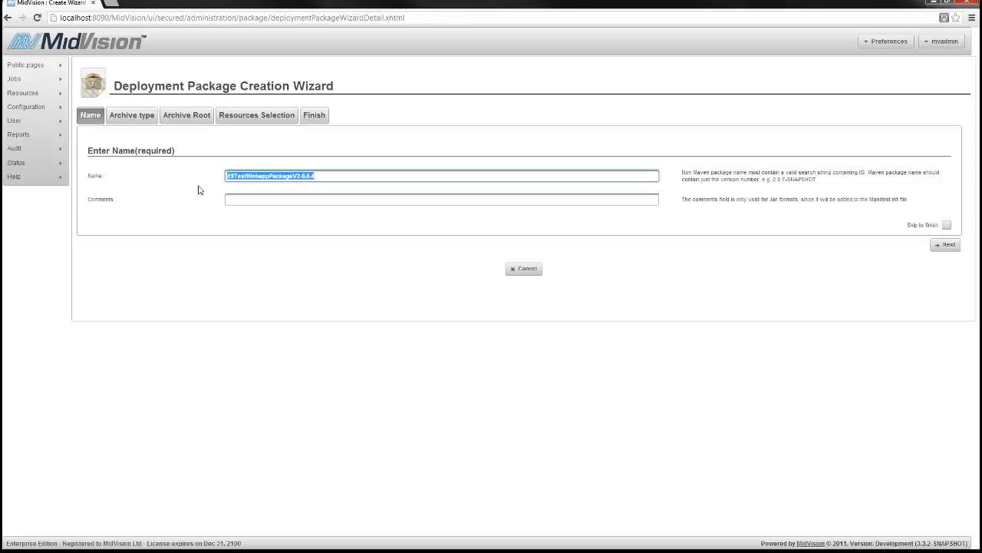
pyautogui.write('IISDemo-0.0.1')
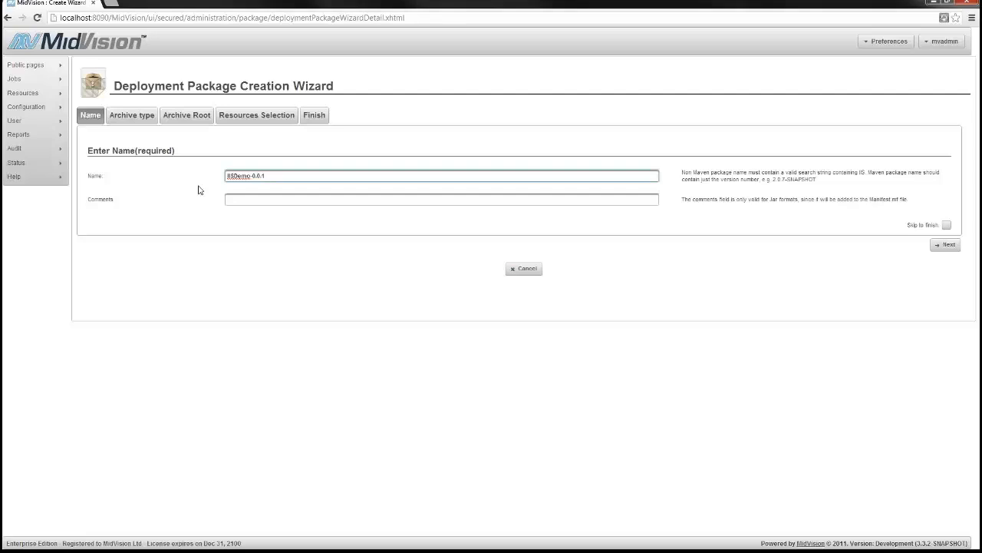
pyautogui.click(315, 200)
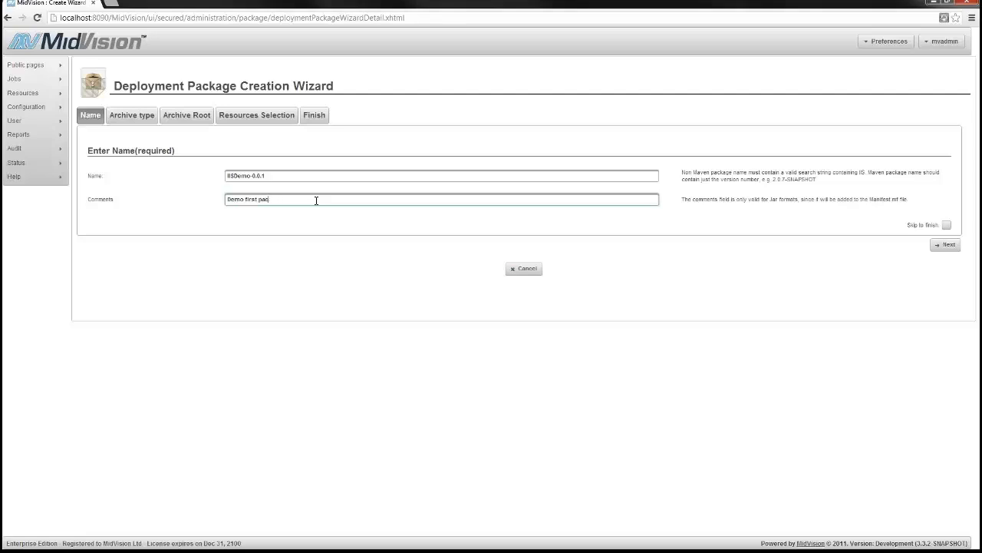
pyautogui.click(946, 225)
pyautogui.click(946, 244)
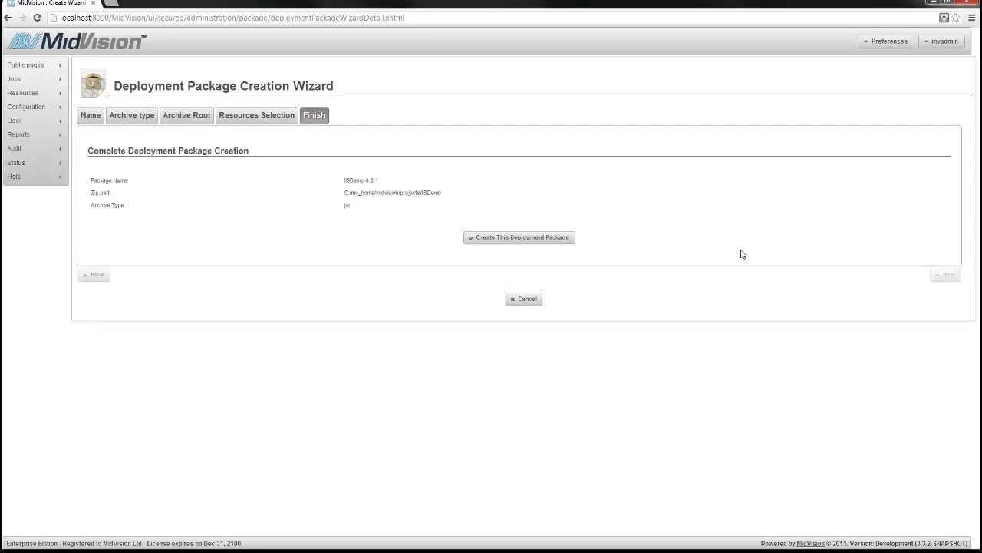
pyautogui.click(504, 237)
pyautogui.click(515, 310)
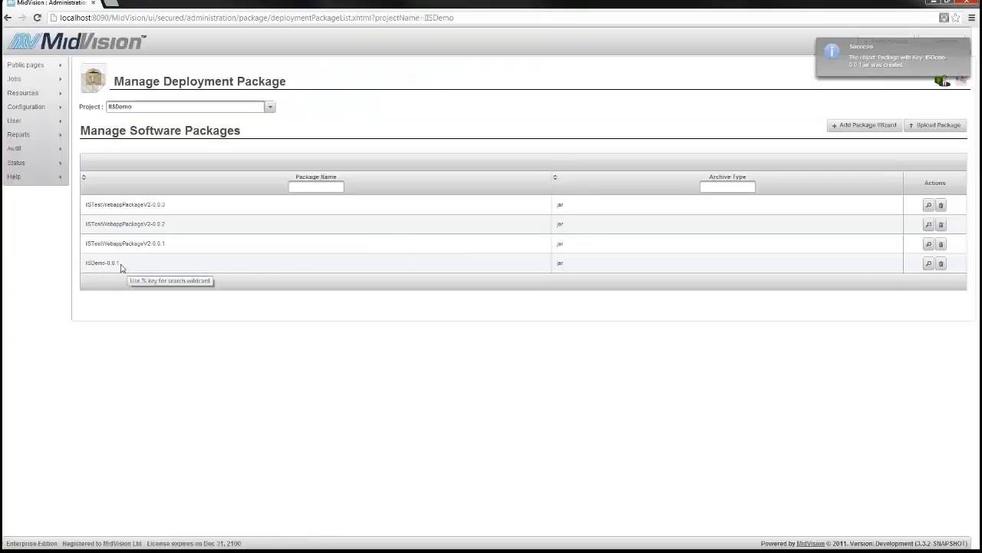
# Deploy IISDemo version 0.0.1 to the AWS_WIN2008R2_App target, skipping to the final step
pyautogui.moveTo(40, 80)
pyautogui.click(84, 83)
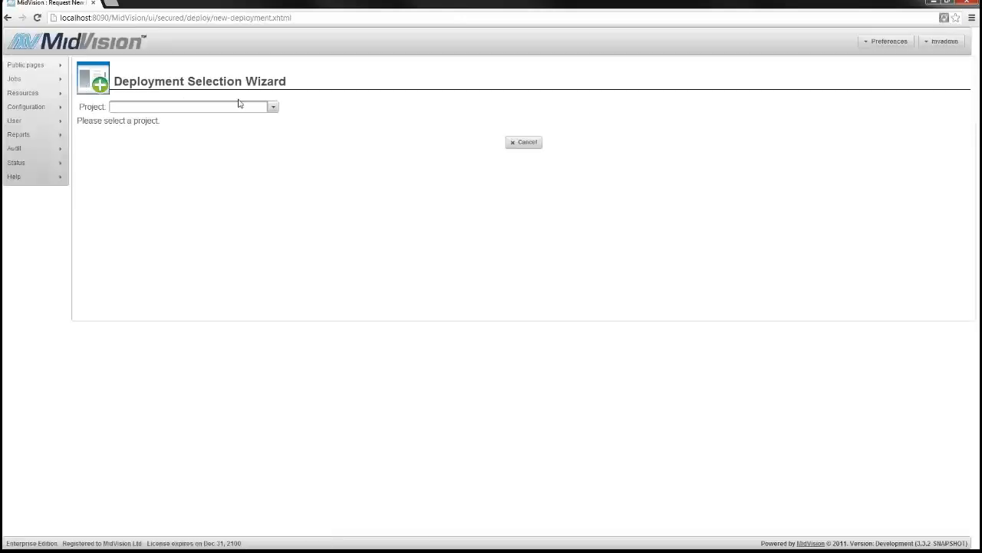
pyautogui.click(272, 107)
pyautogui.click(124, 121)
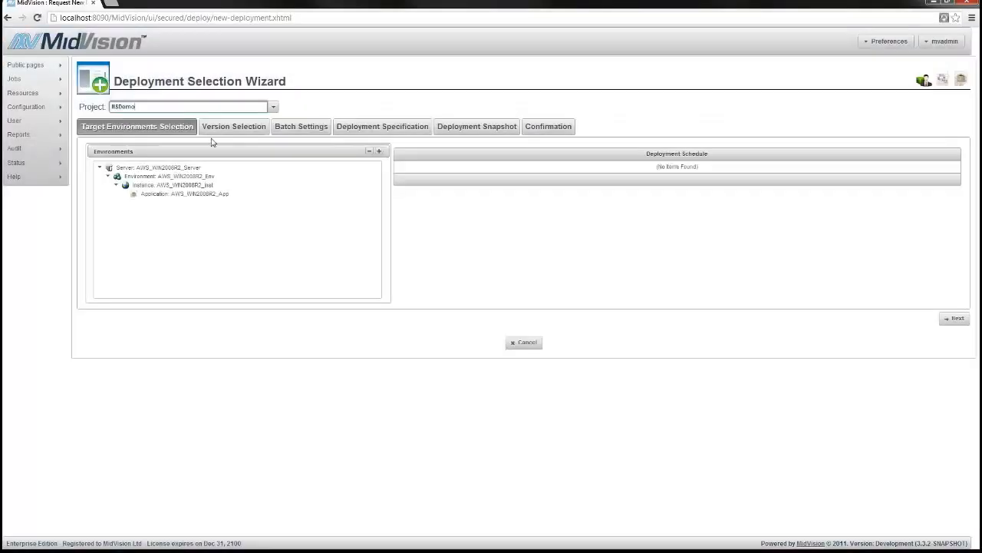
pyautogui.click(201, 196)
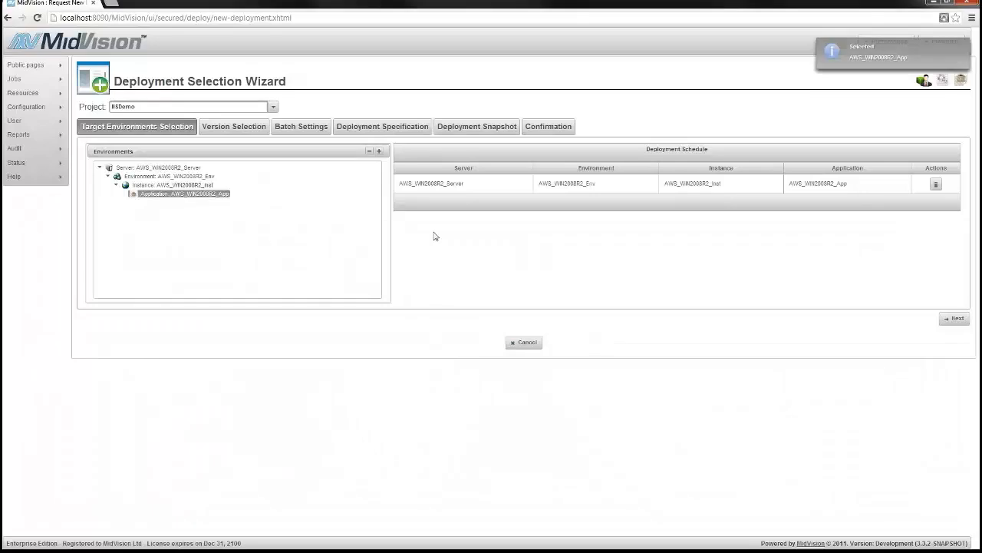
pyautogui.click(955, 319)
pyautogui.click(673, 190)
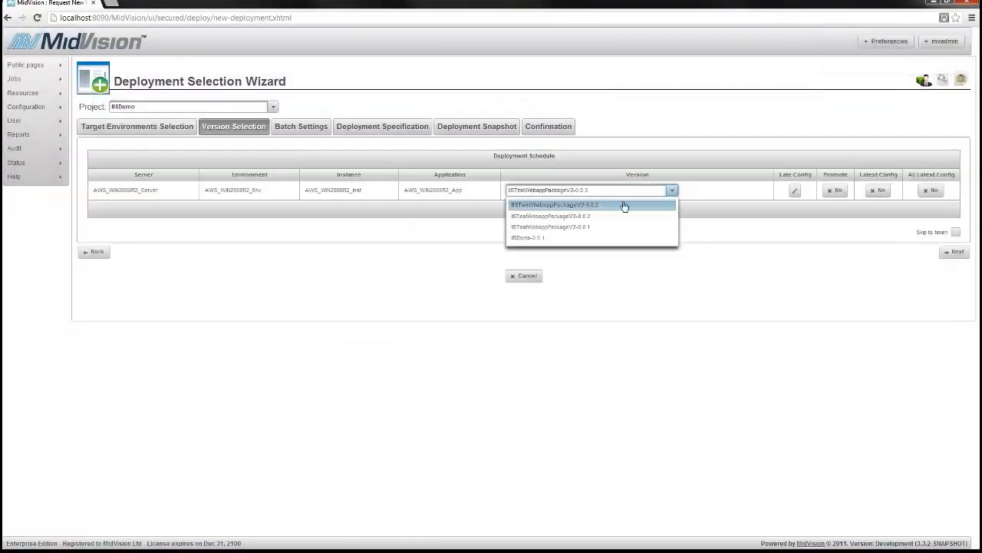
pyautogui.click(537, 242)
pyautogui.click(956, 232)
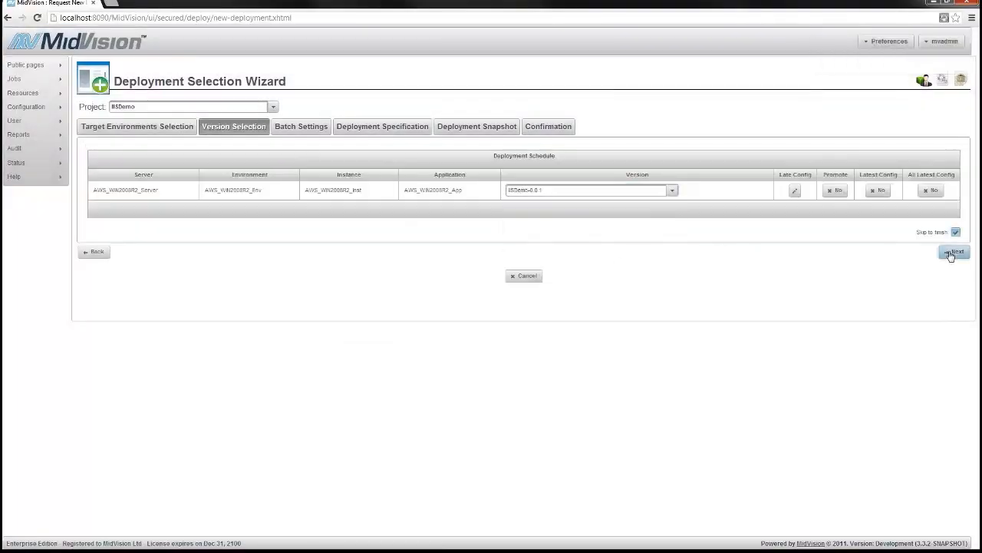
pyautogui.click(951, 252)
pyautogui.click(844, 225)
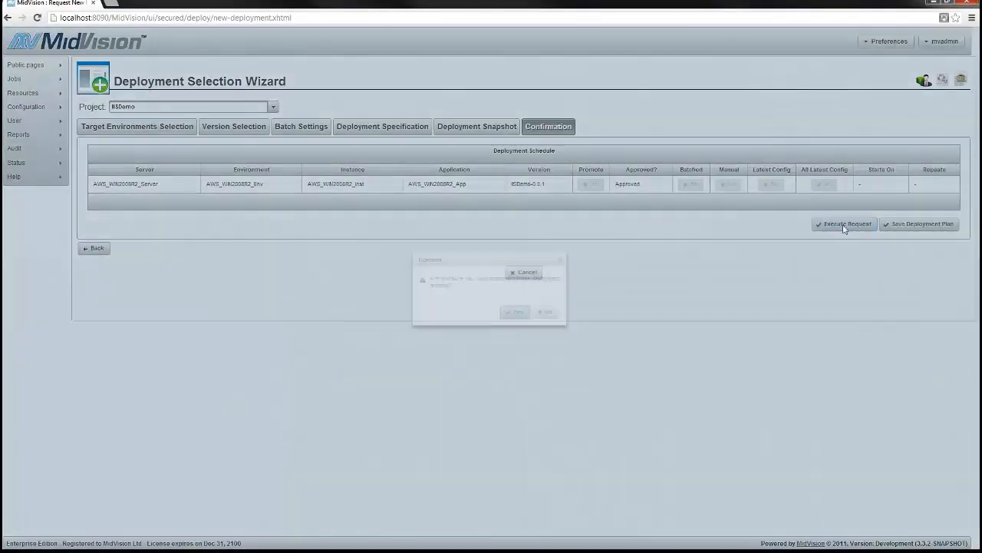
pyautogui.click(512, 312)
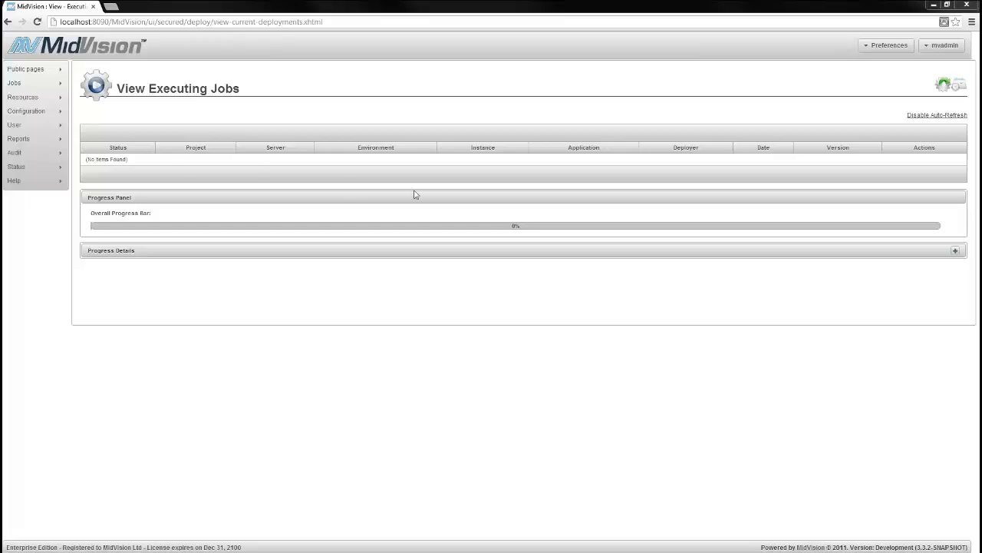
# Confirm the latest IISDemo job completed, then switch to the remote desktop session
pyautogui.click(942, 84)
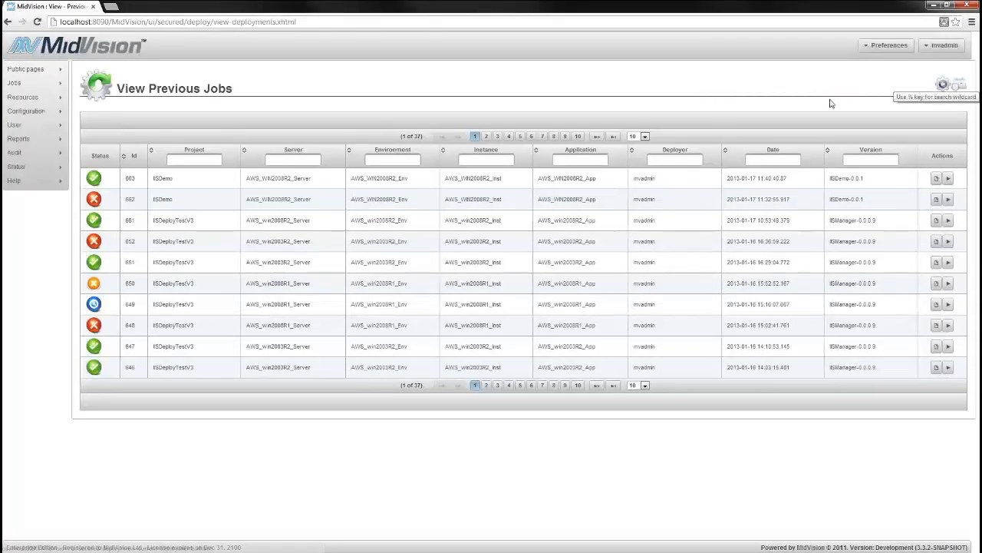
pyautogui.click(91, 180)
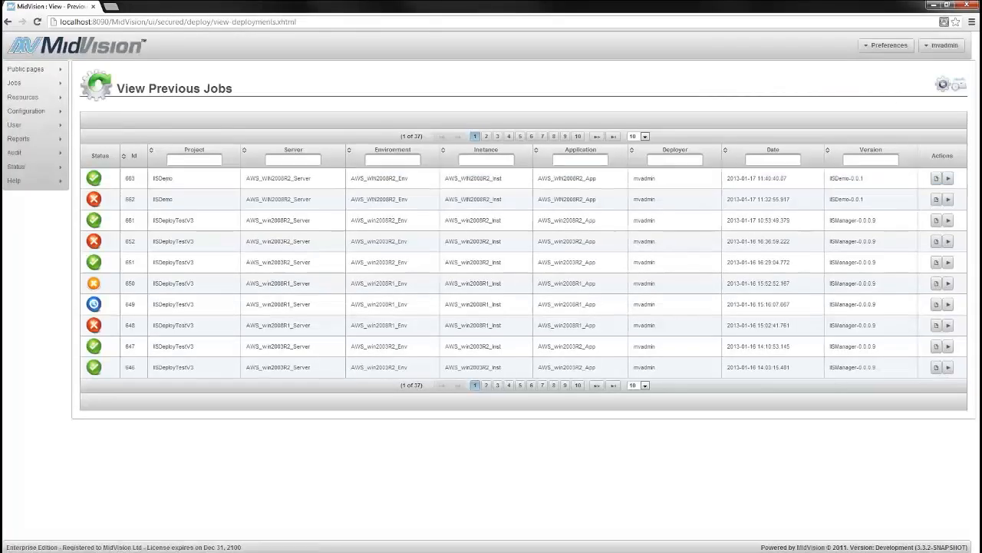
pyautogui.hotkey('alt', 'Tab')
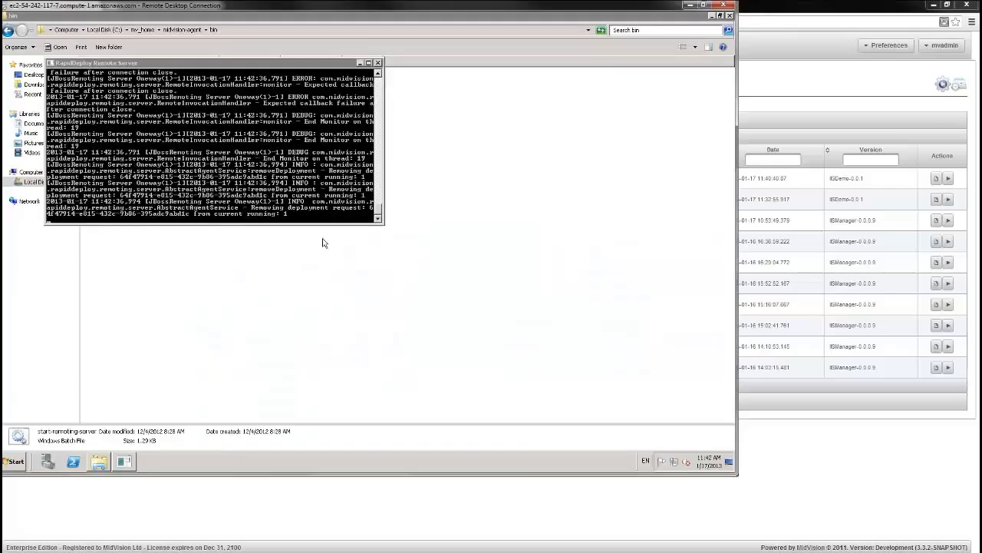
# Launch IIS Manager on the server by running start inetmgr in a Command Prompt
pyautogui.click(359, 63)
pyautogui.click(712, 16)
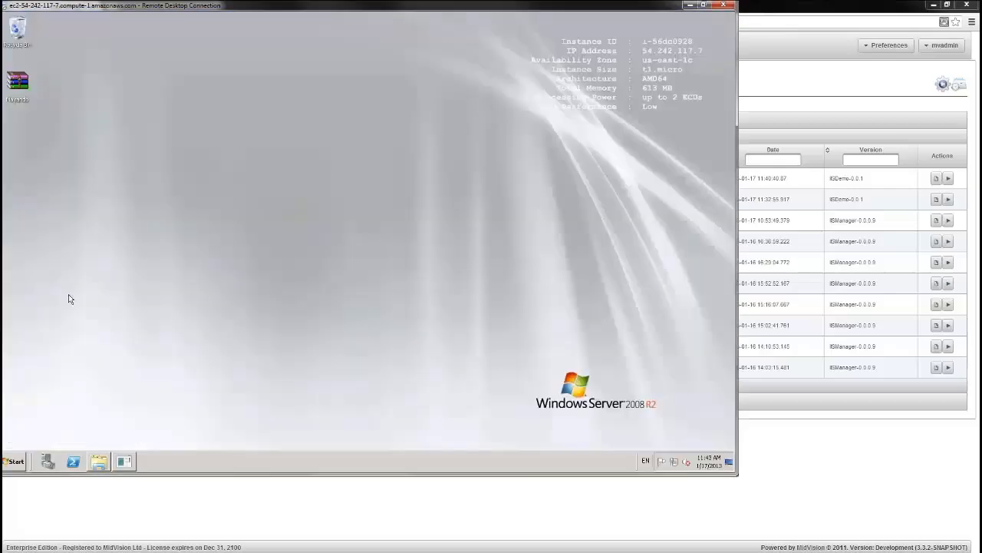
pyautogui.click(15, 464)
pyautogui.click(44, 245)
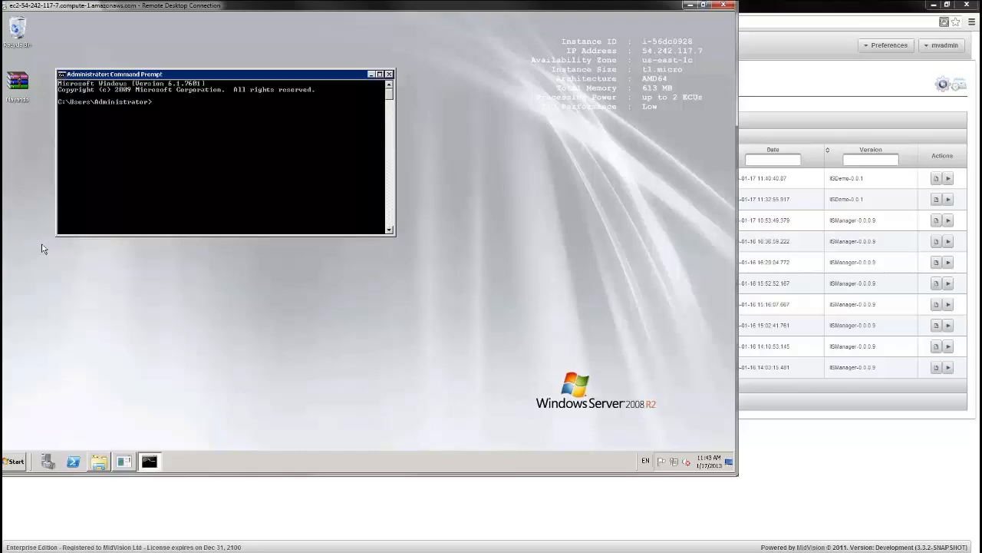
pyautogui.write('start inetmgr')
pyautogui.press('Return')
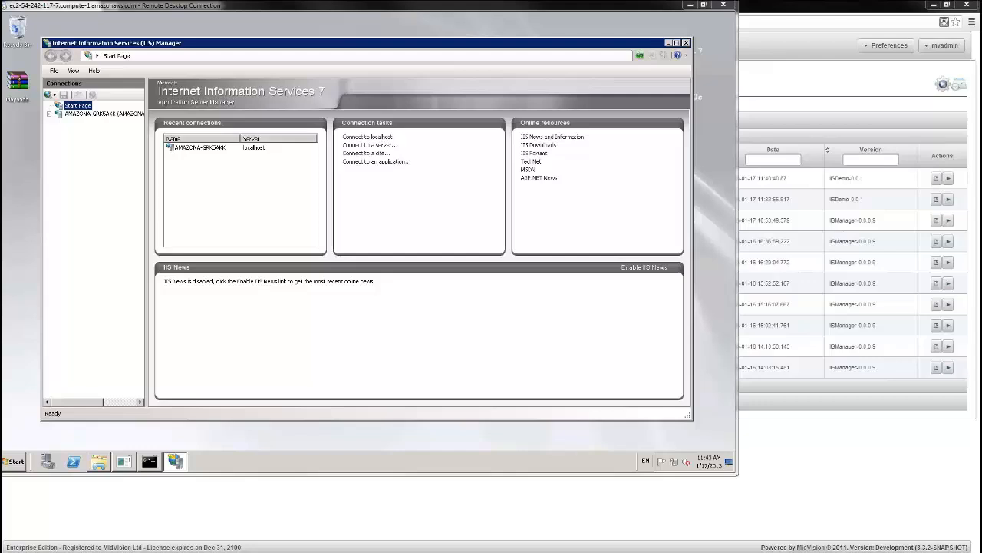
# Select the MayandoPhotoBlog site under Sites and browse it in Internet Explorer
pyautogui.click(49, 113)
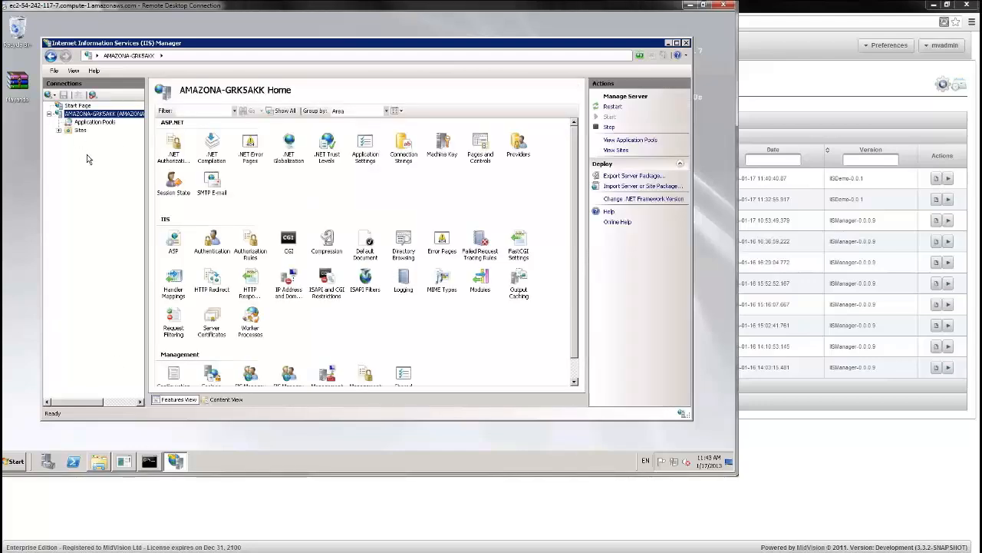
pyautogui.click(59, 131)
pyautogui.click(107, 138)
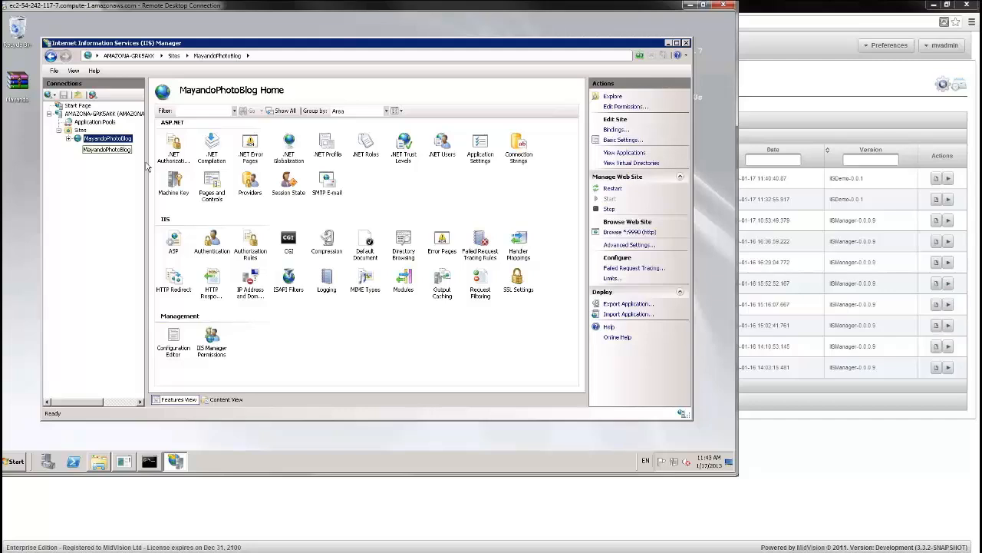
pyautogui.click(631, 233)
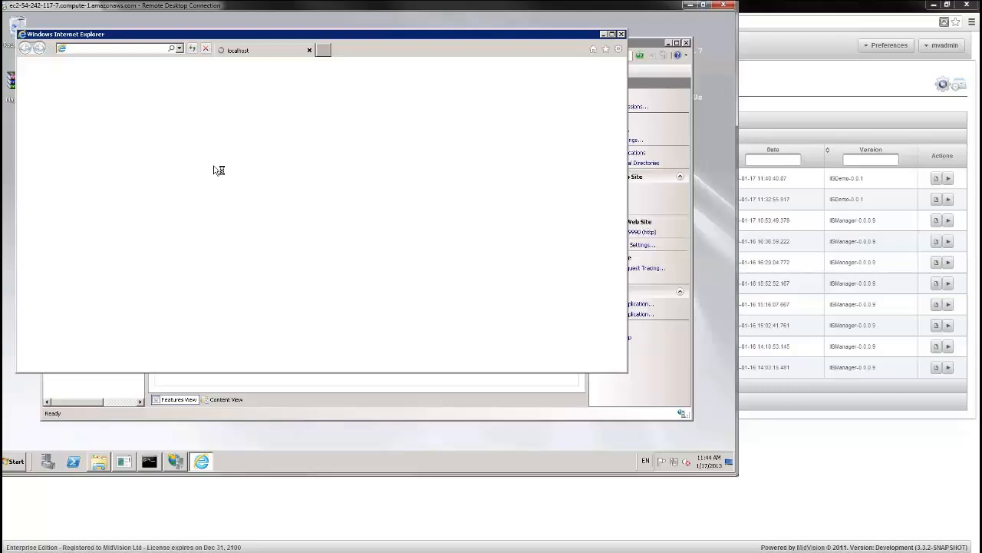
# List reserved URLs with netsh http show urlacl, view the blog's Archives calendar, then minimise the remote session
pyautogui.click(149, 460)
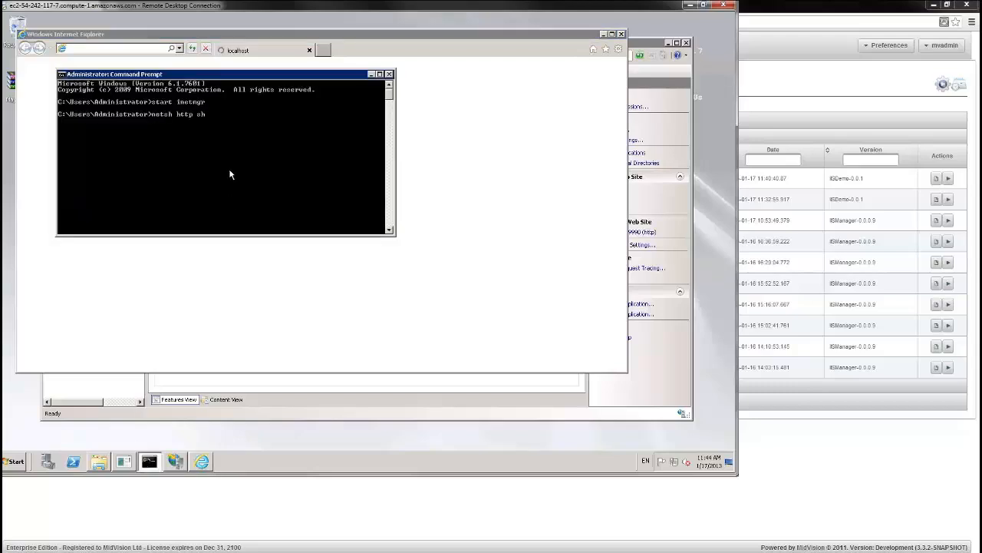
pyautogui.write('ow urlacl')
pyautogui.press('Return')
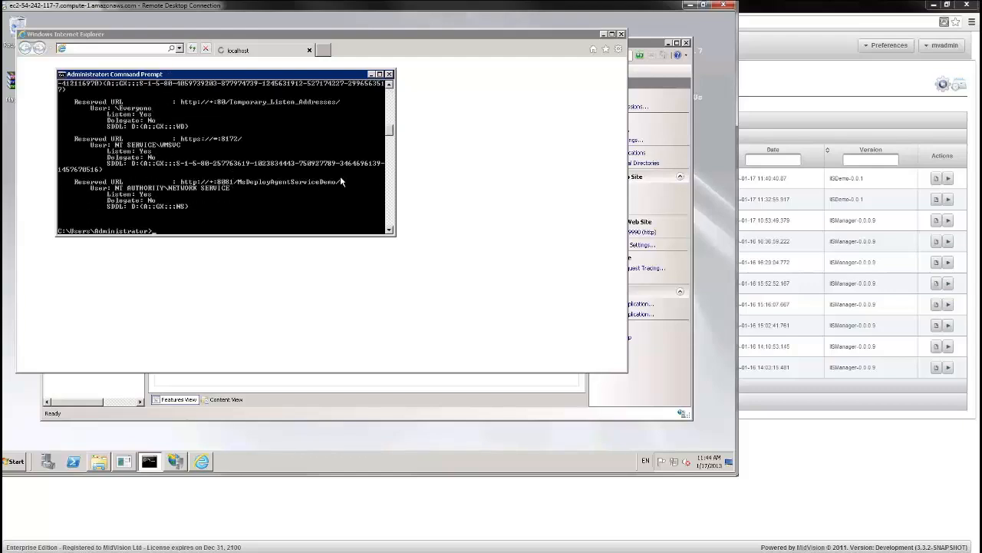
pyautogui.click(372, 74)
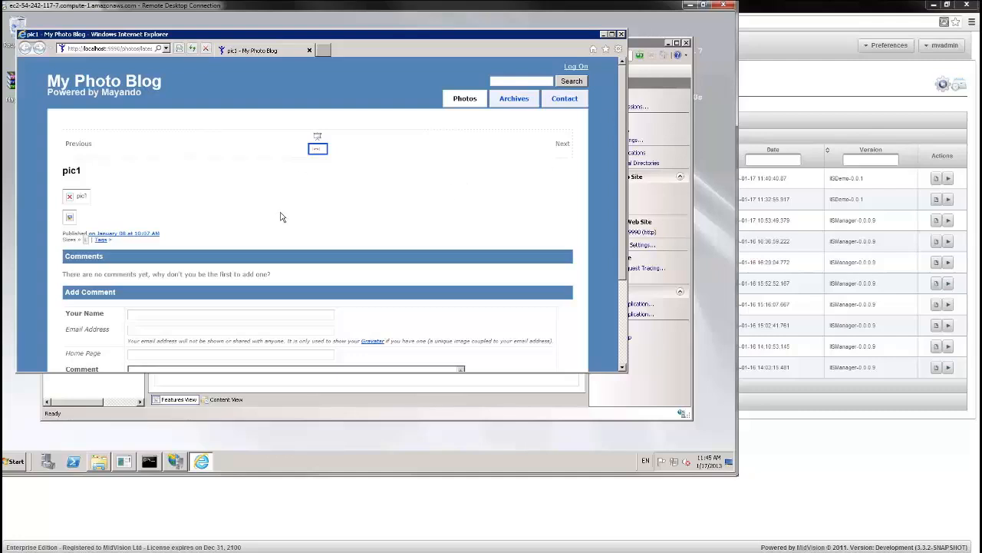
pyautogui.click(526, 106)
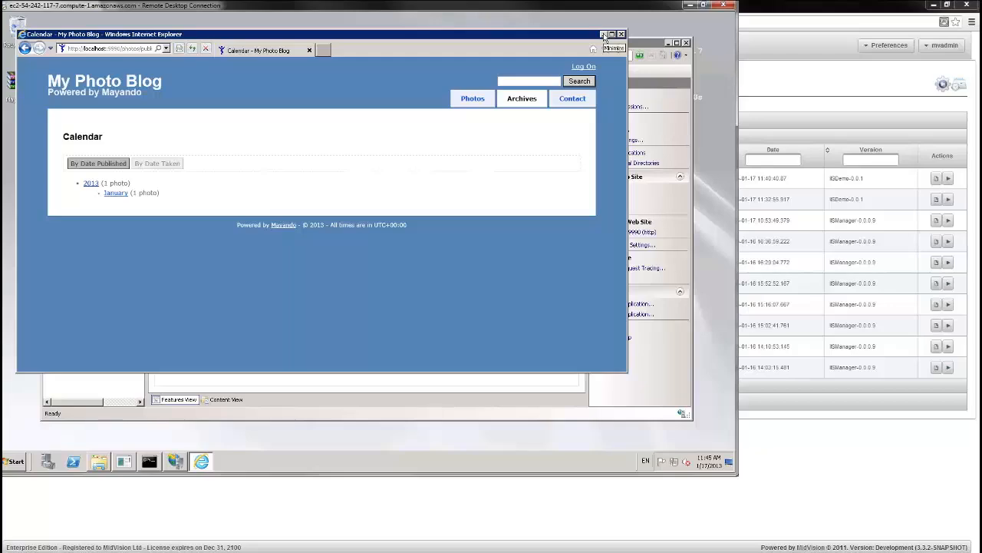
pyautogui.click(690, 6)
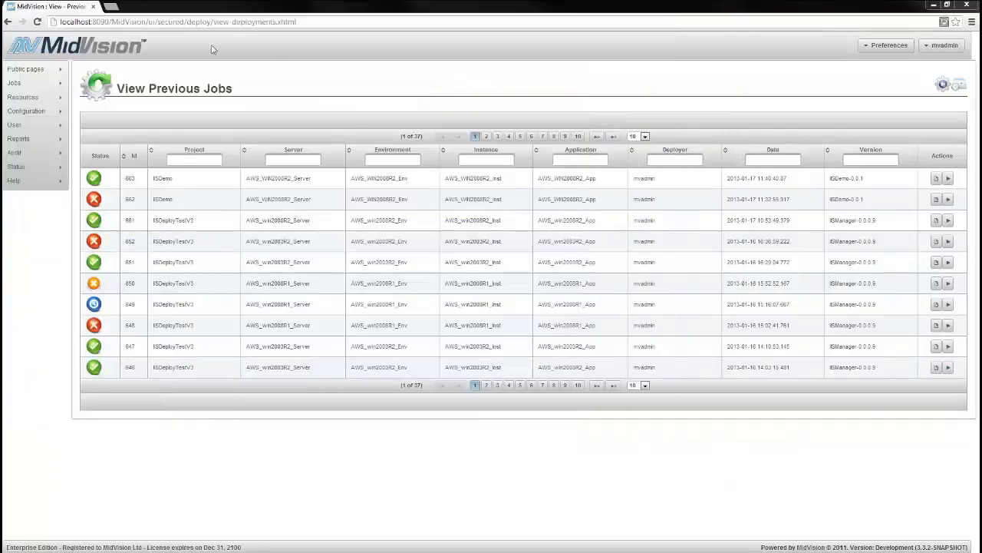
# Load ec2-54-242-117-7.compute-1.amazonaws.com:9990 in a new Chrome tab to show My Photo Blog
pyautogui.click(111, 7)
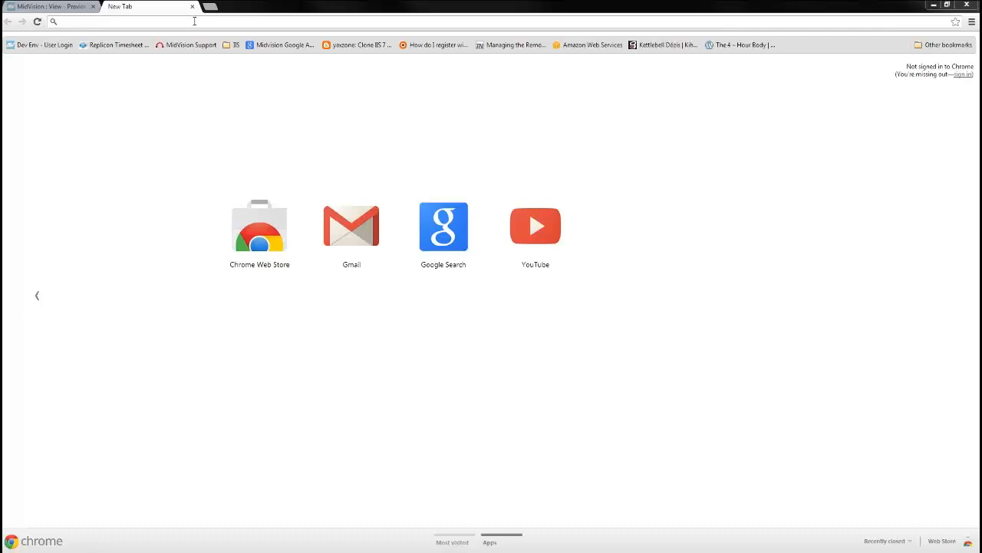
pyautogui.write('ec2-54-242-117-7.compute-1.amazonaws.com:9990')
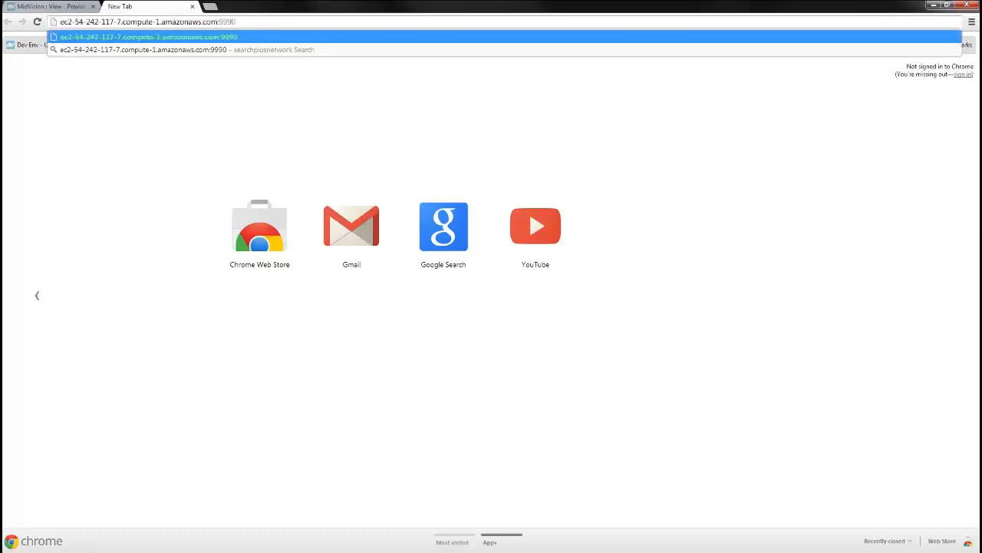
pyautogui.press('Return')
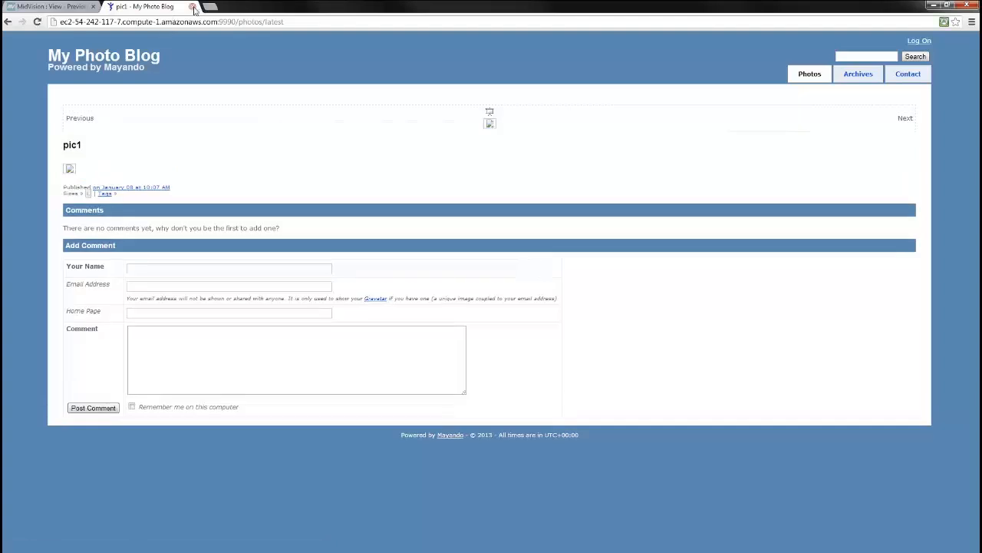
# Close the blog tab, browse to C:\mayando\Mayando on the server, then switch to the other server's session
pyautogui.click(192, 7)
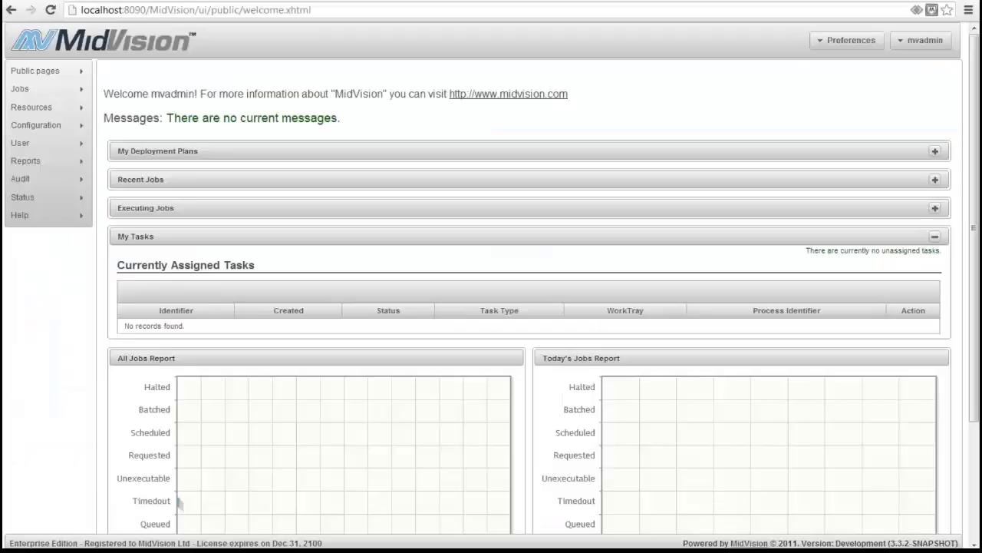
pyautogui.moveTo(481, 546)
pyautogui.click(434, 507)
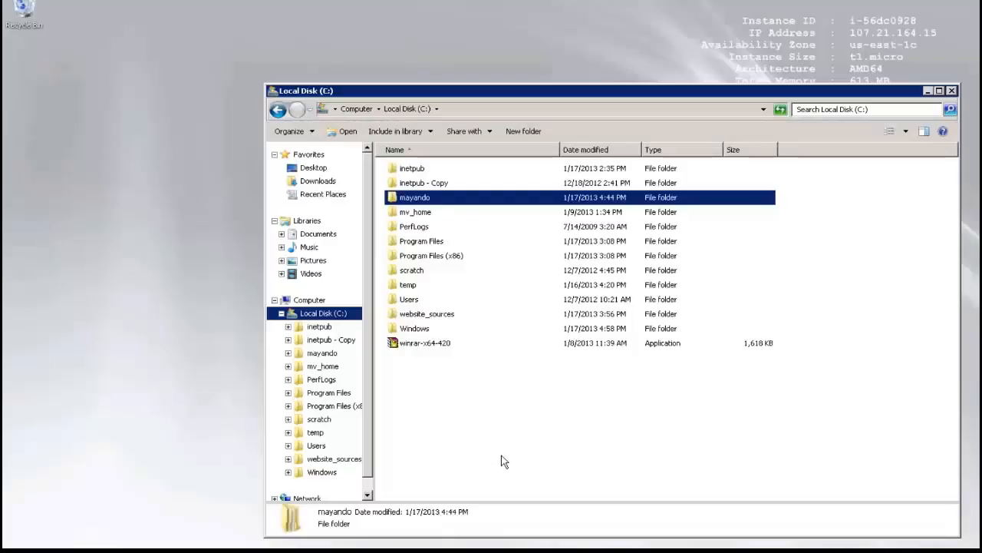
pyautogui.doubleClick(421, 198)
pyautogui.doubleClick(422, 172)
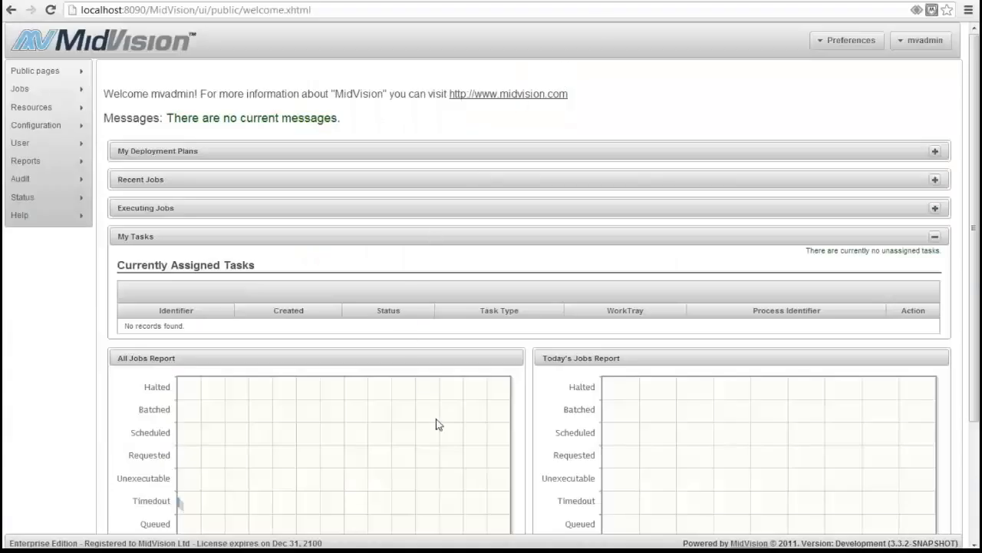
pyautogui.click(520, 509)
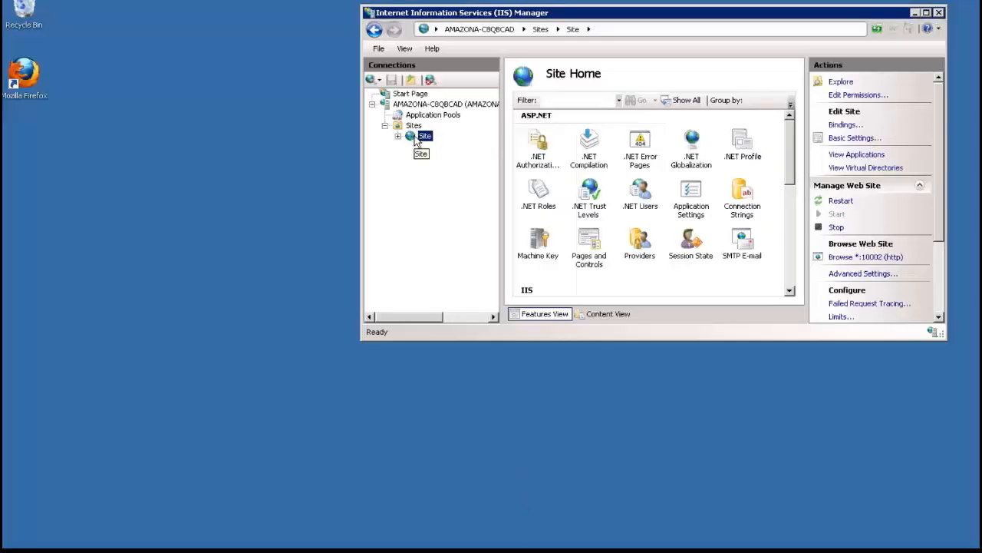
# Check Site's Content View shows no files, then go back to Features View
pyautogui.click(600, 315)
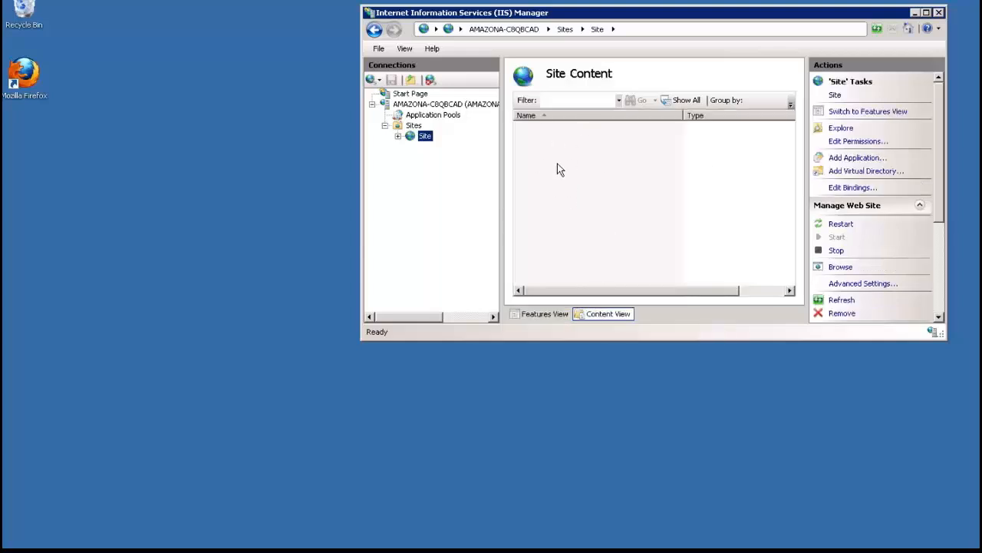
pyautogui.click(547, 313)
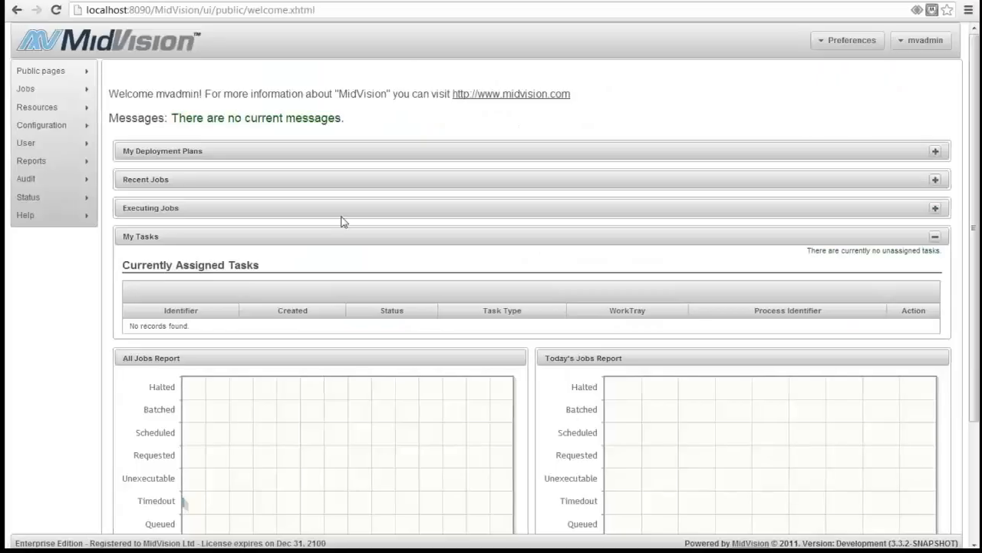
# In IISDemo's Orchestration tab, add SynchronizeContentTask from the IIS group and show its resource settings
pyautogui.moveTo(52, 108)
pyautogui.click(108, 111)
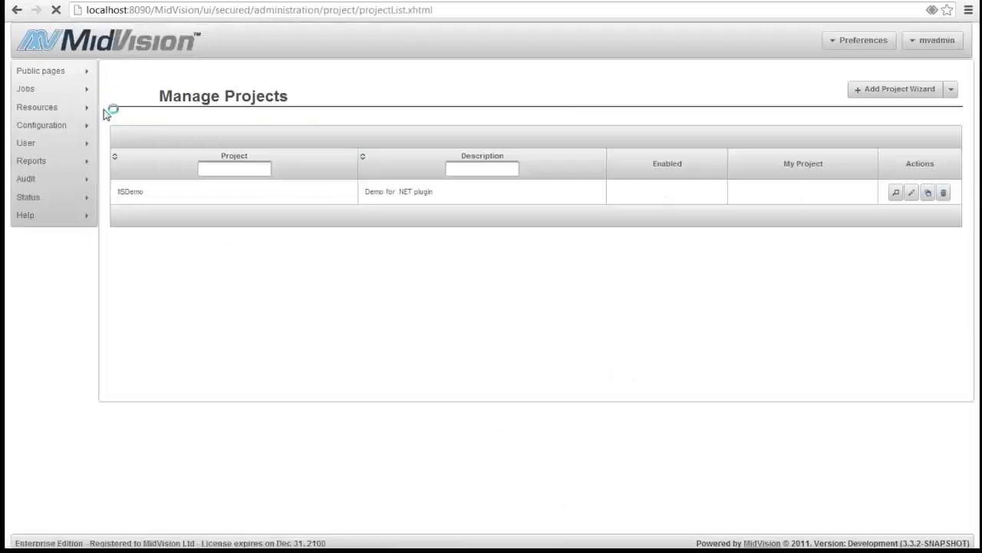
pyautogui.click(896, 193)
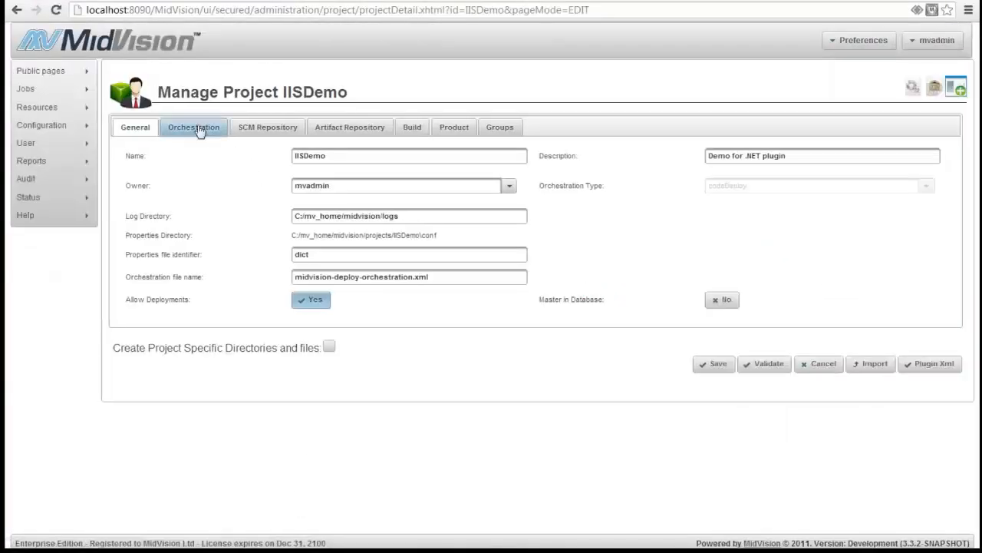
pyautogui.click(198, 130)
pyautogui.click(159, 287)
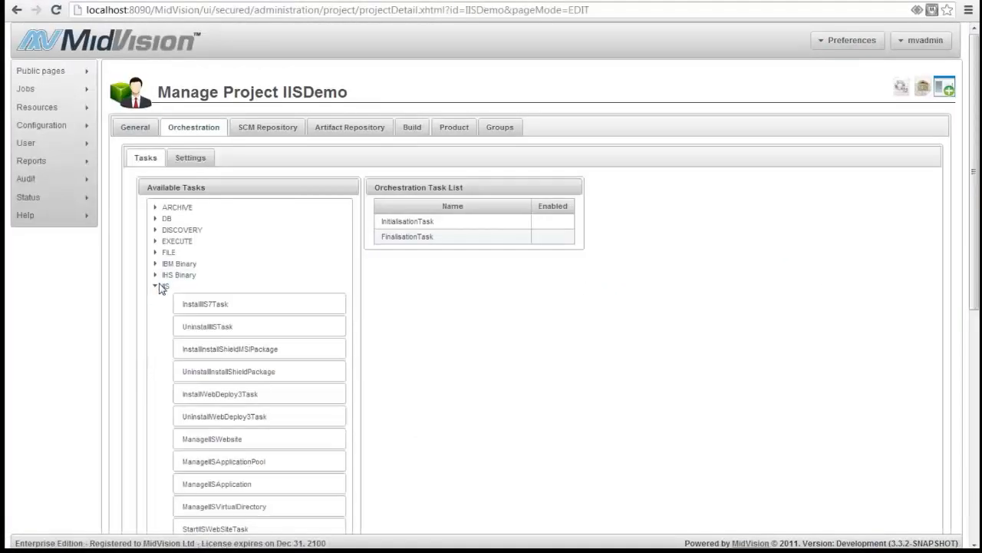
pyautogui.scroll(-1, 253, 345)
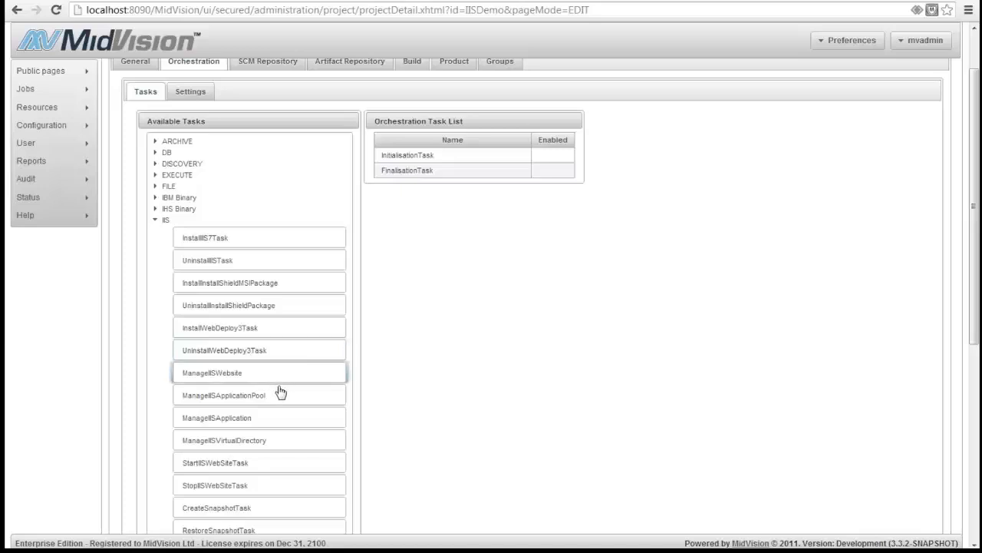
pyautogui.scroll(-2, 276, 397)
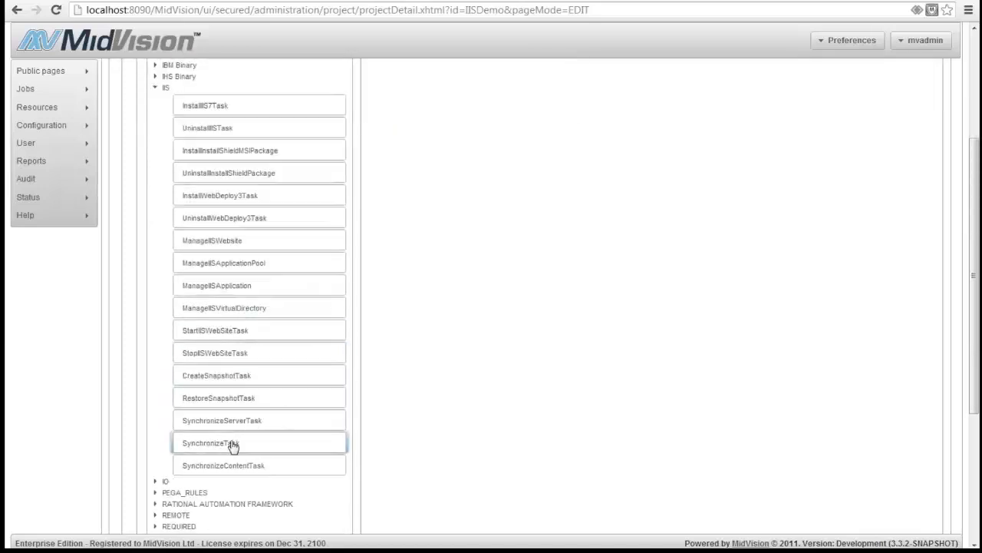
pyautogui.click(234, 465)
pyautogui.click(331, 188)
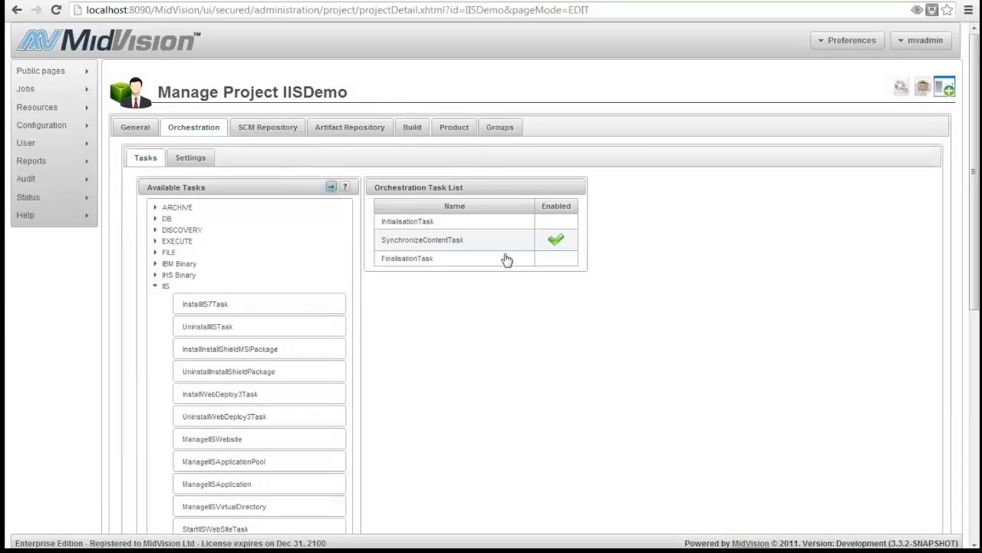
pyautogui.click(480, 243)
pyautogui.scroll(-2, 484, 313)
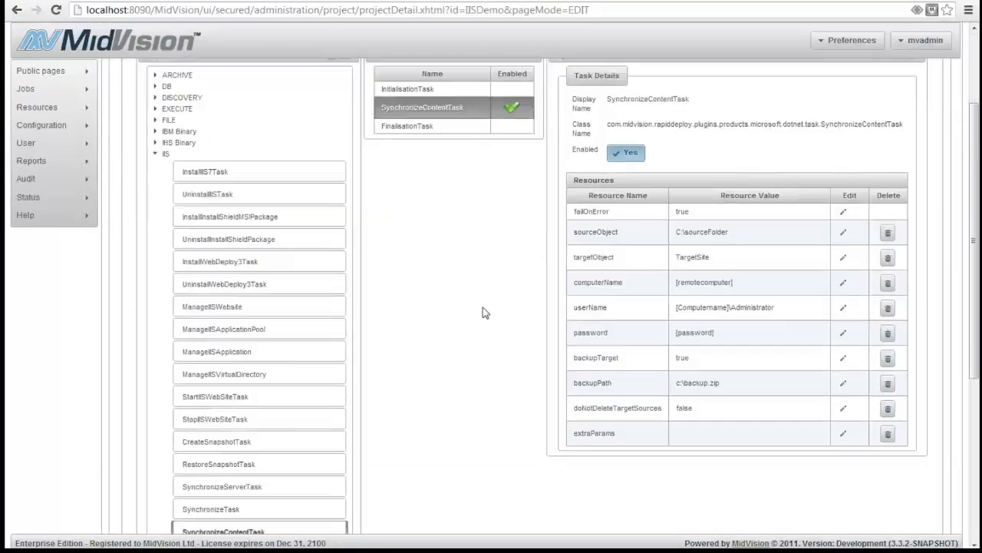
# Set the task's sourceObject to the C:\mayando\Mayando folder path copied from Explorer
pyautogui.click(842, 233)
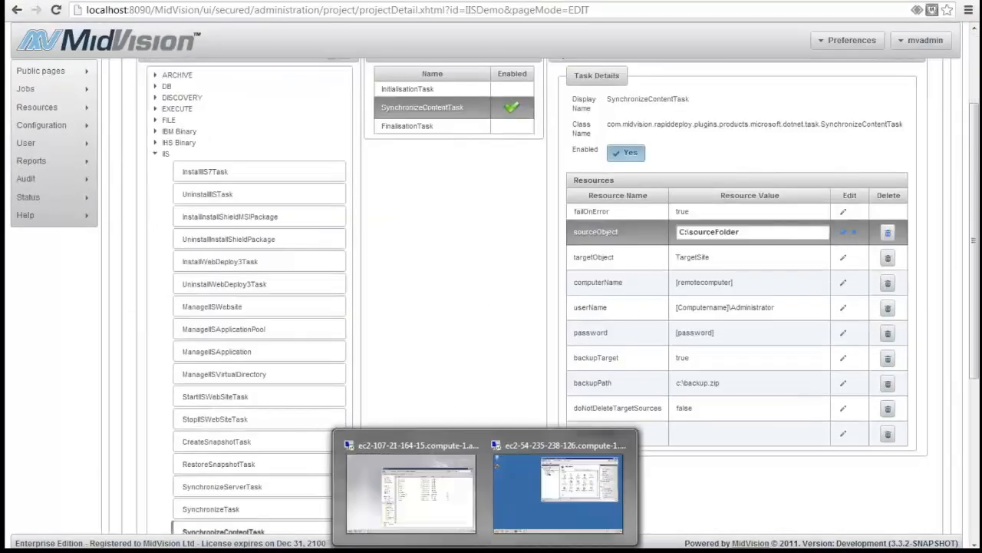
pyautogui.click(409, 471)
pyautogui.click(545, 110)
pyautogui.hotkey('ctrl', 'c')
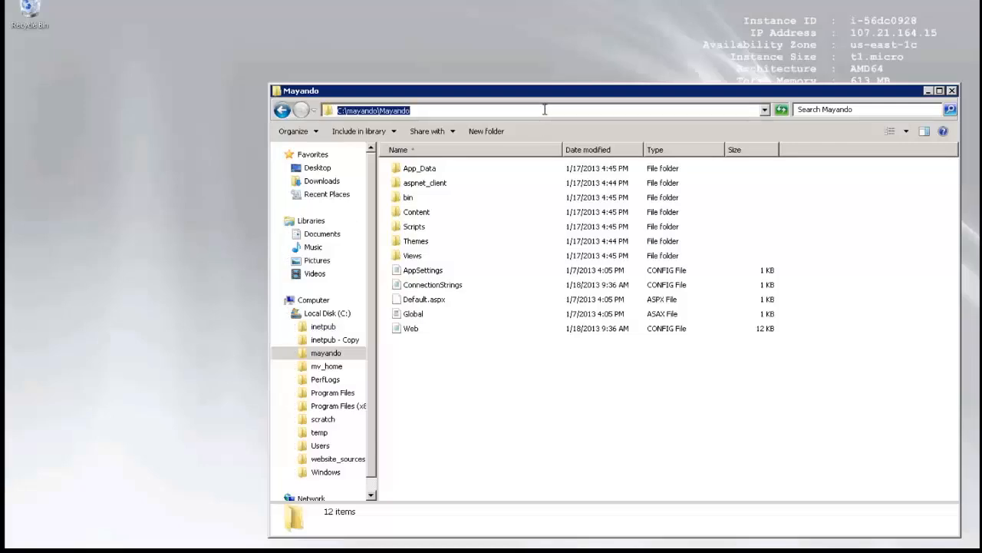
pyautogui.click(545, 110)
pyautogui.click(591, 3)
pyautogui.tripleClick(748, 231)
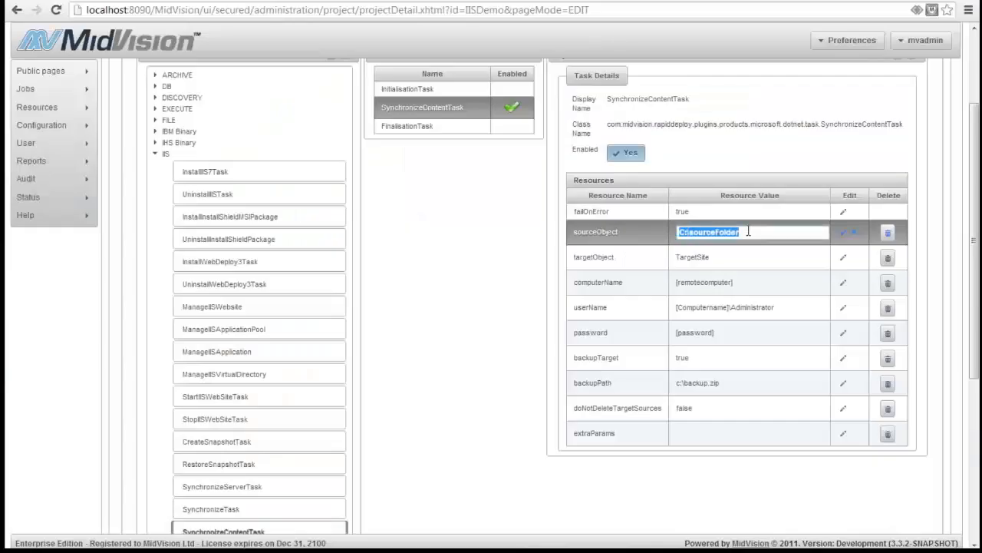
pyautogui.hotkey('ctrl', 'v')
pyautogui.click(844, 232)
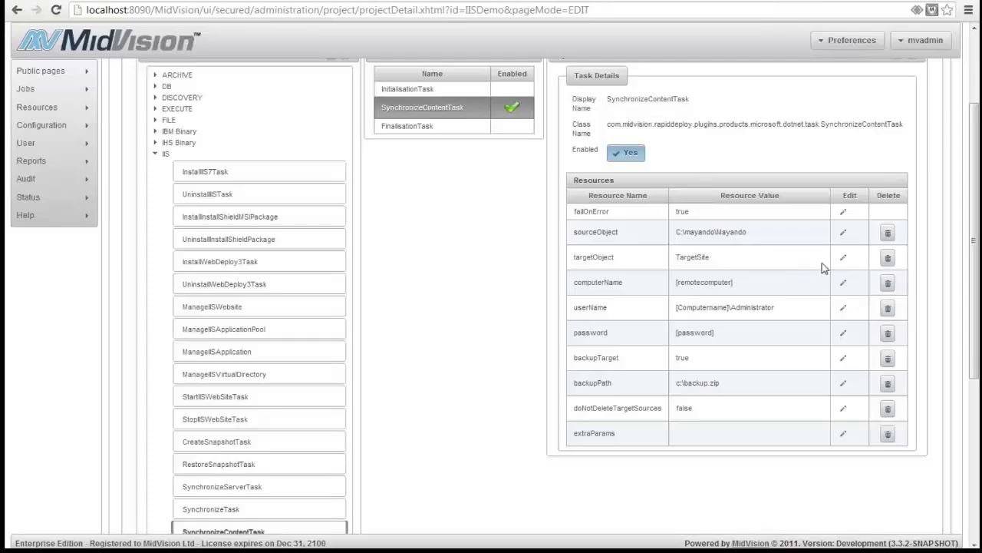
# Set the targetObject to Site, the site name taken from IIS Manager
pyautogui.click(843, 257)
pyautogui.moveTo(575, 546)
pyautogui.click(577, 485)
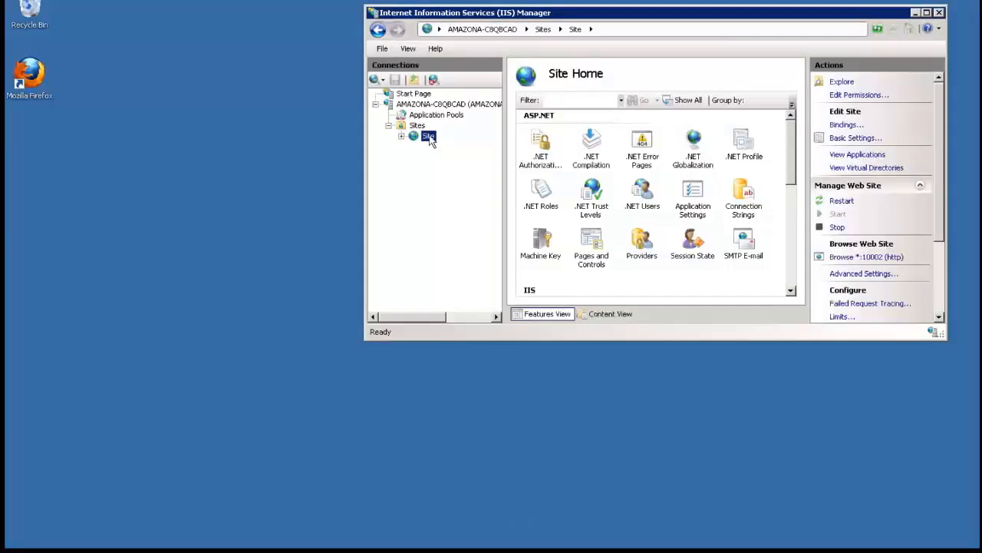
pyautogui.hotkey('alt', 'Tab')
pyautogui.tripleClick(748, 257)
pyautogui.write('Site')
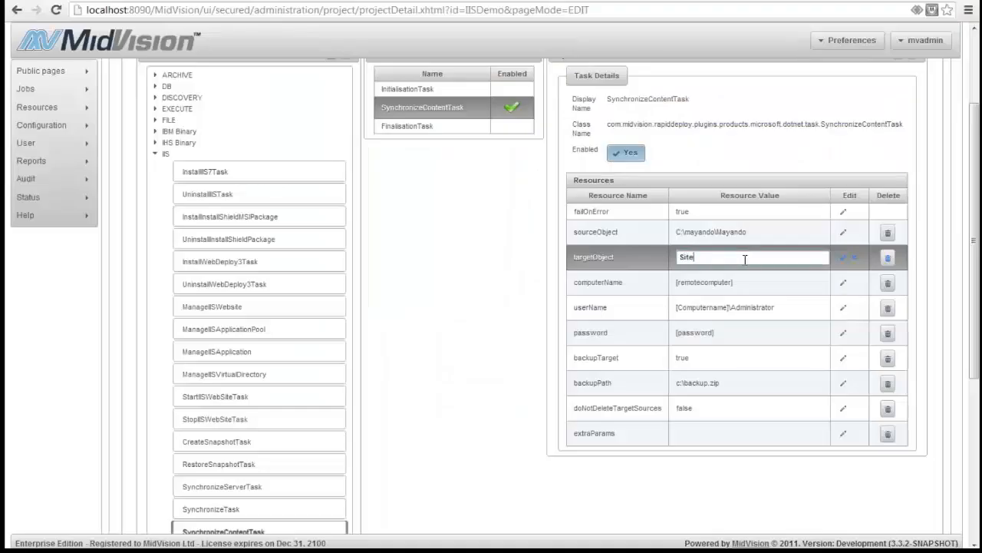
pyautogui.click(843, 258)
pyautogui.click(844, 282)
pyautogui.tripleClick(786, 283)
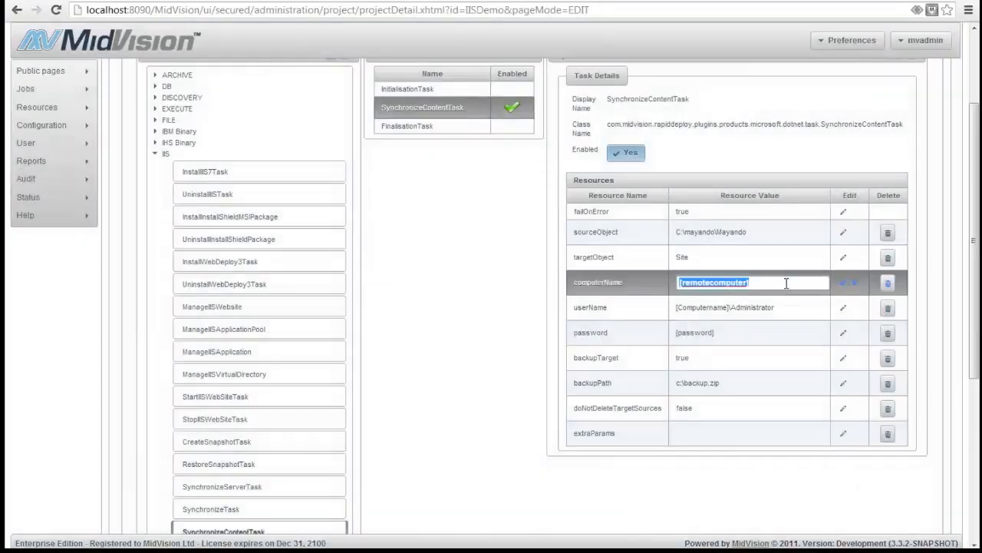
pyautogui.write('@@Server2008@@')
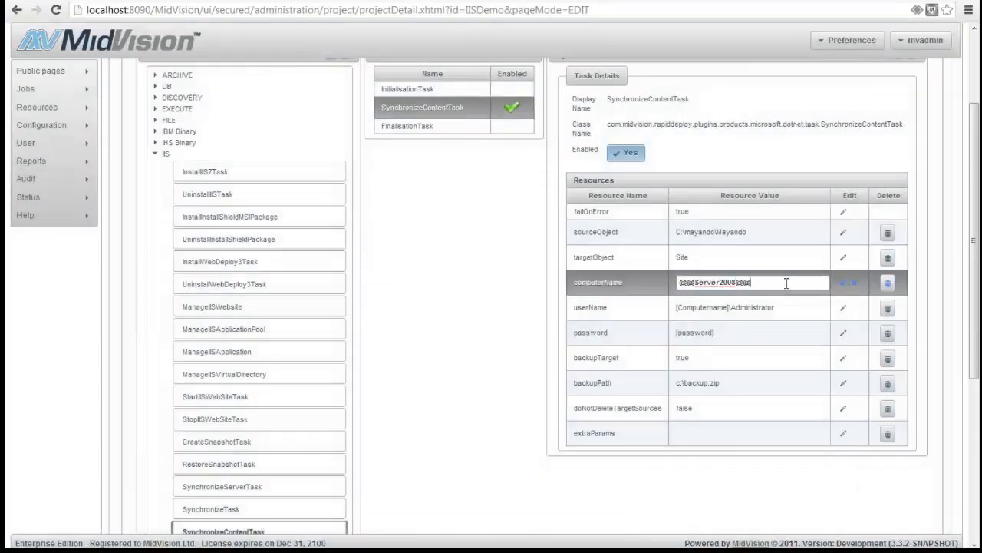
pyautogui.click(843, 308)
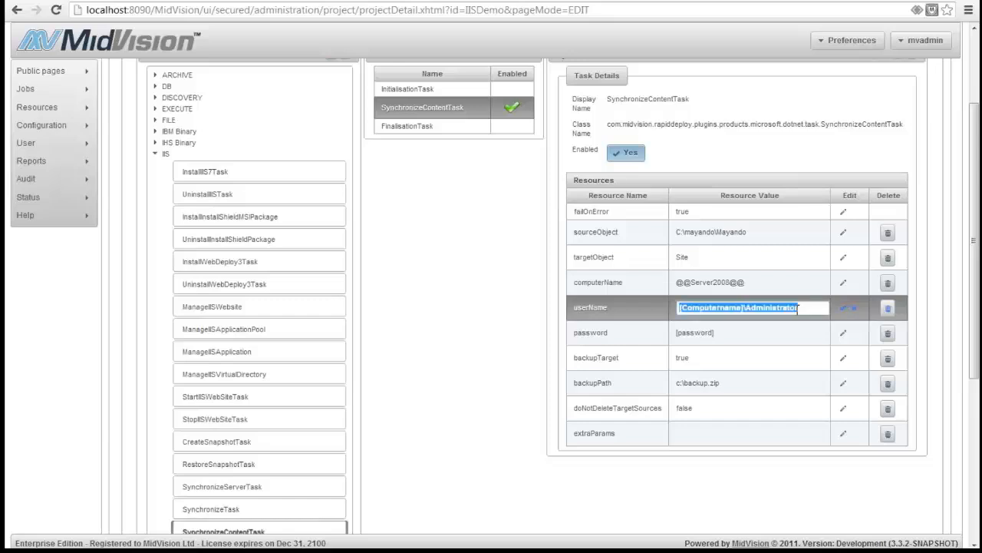
pyautogui.write('@@User2008@@')
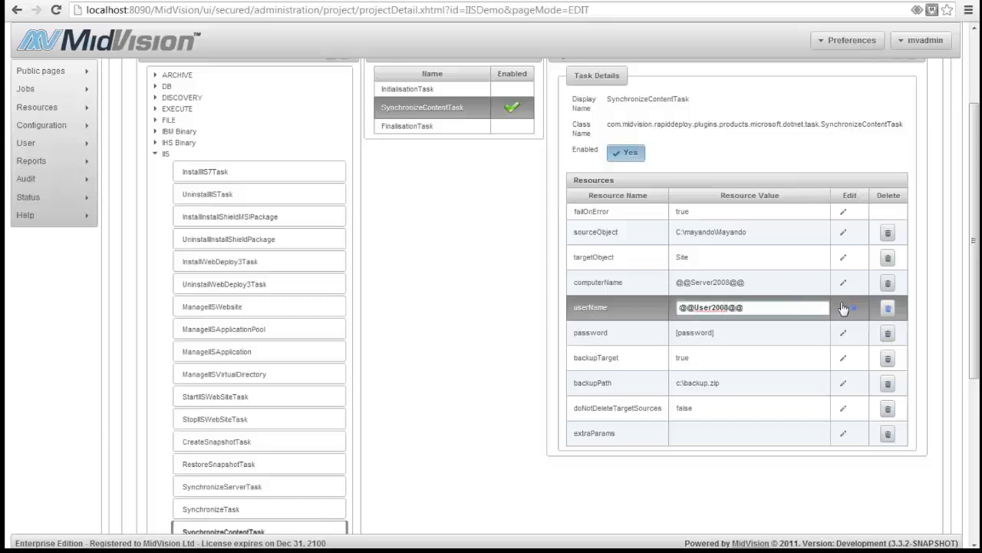
pyautogui.click(843, 307)
pyautogui.click(843, 332)
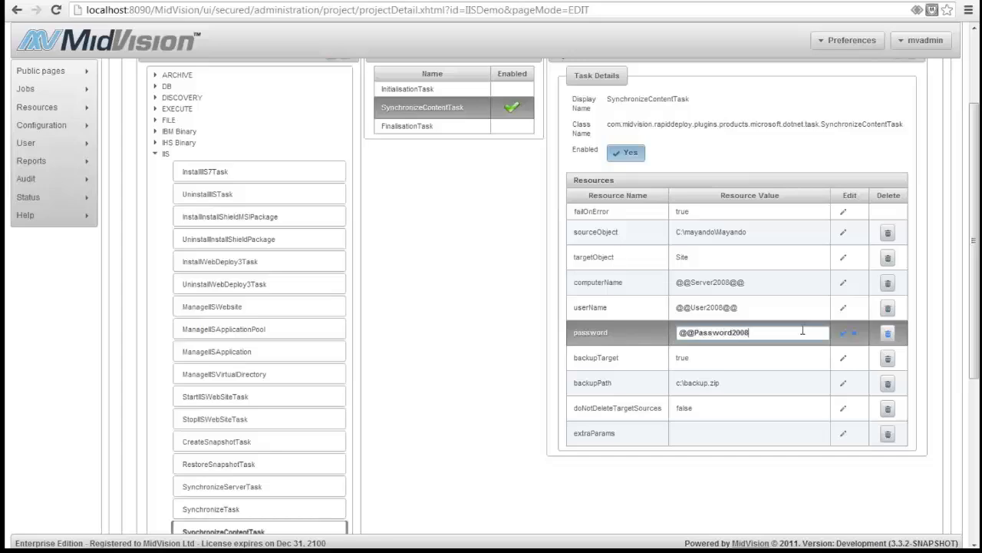
pyautogui.click(843, 334)
# Set backupTarget to false and save the IISDemo project
pyautogui.click(842, 358)
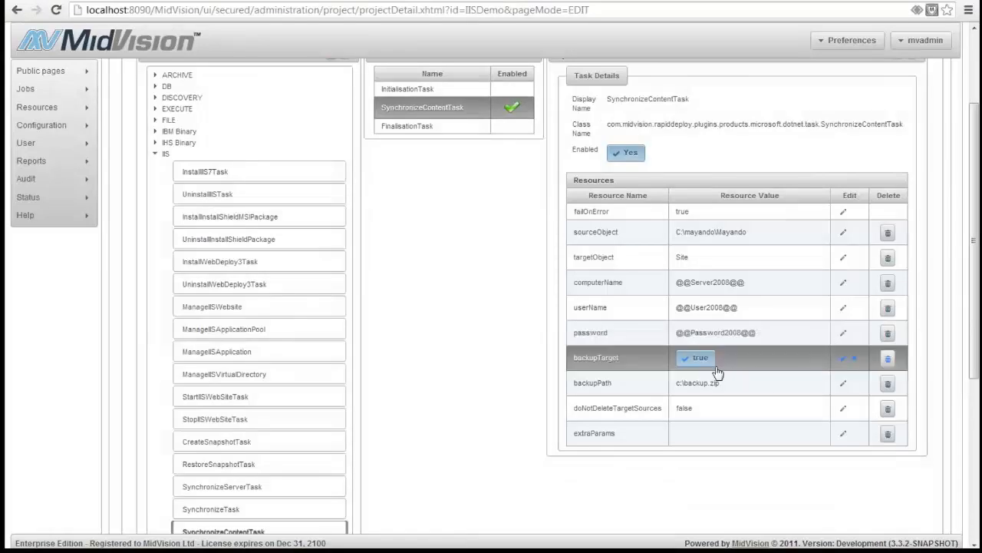
pyautogui.click(712, 362)
pyautogui.click(843, 360)
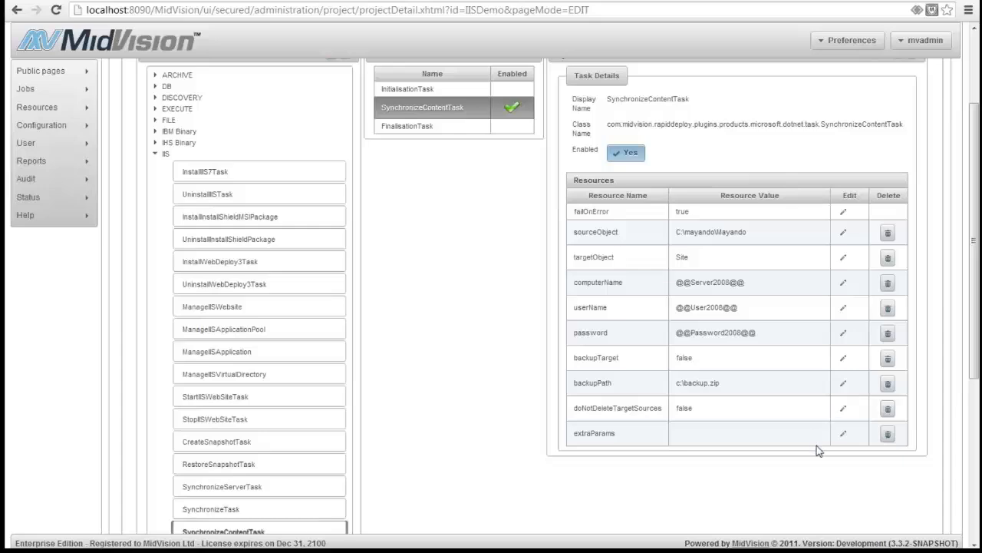
pyautogui.scroll(-4, 768, 461)
pyautogui.click(700, 503)
# Confirm the save, then deploy IISDemo 0.0.3 to AWS_WIN2008R2_App, skipping to the final step
pyautogui.click(523, 321)
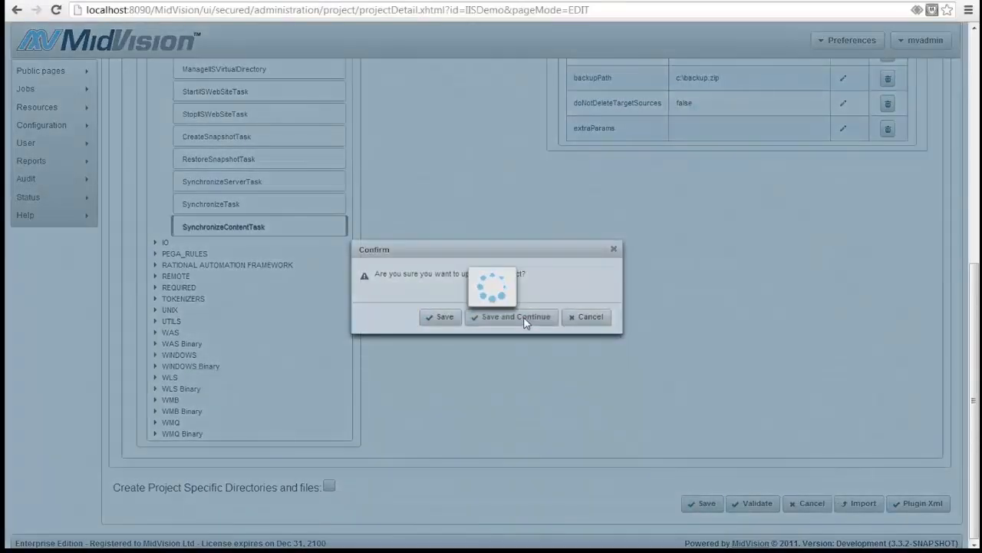
pyautogui.moveTo(80, 92)
pyautogui.click(135, 97)
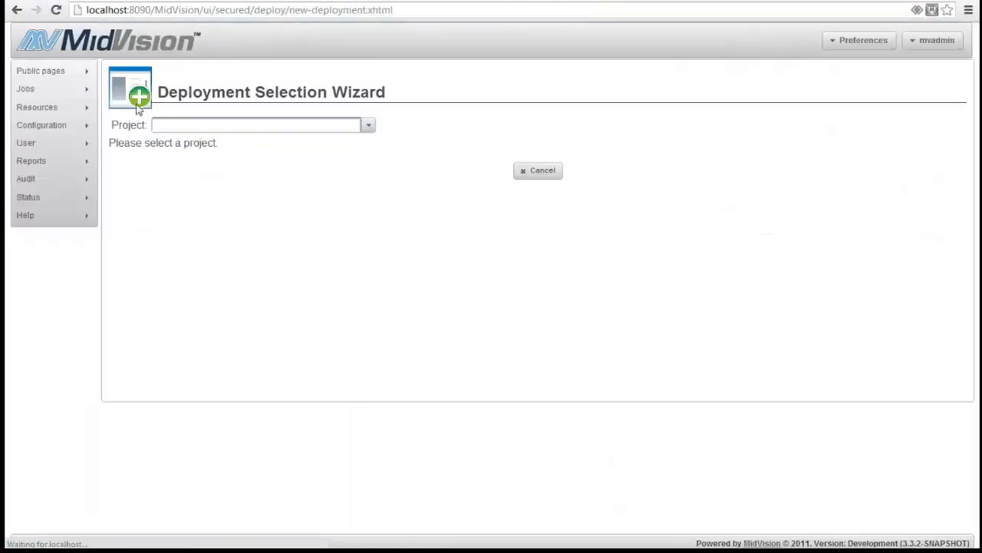
pyautogui.click(368, 125)
pyautogui.click(292, 150)
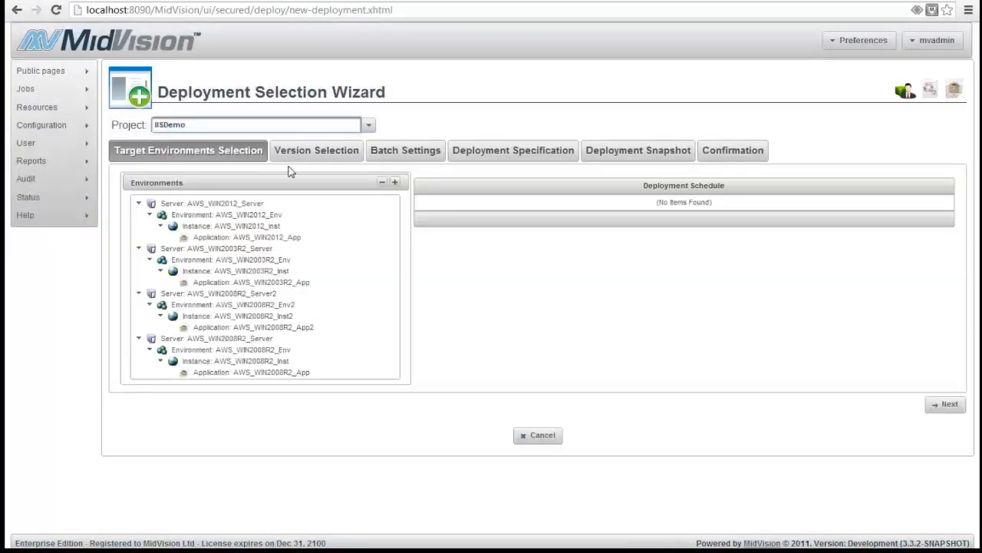
pyautogui.click(261, 372)
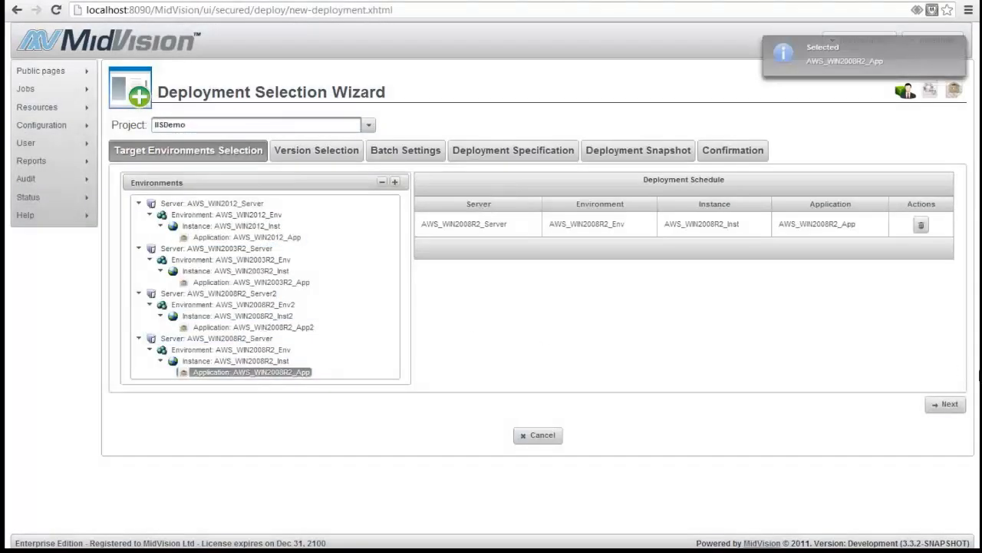
pyautogui.click(947, 404)
pyautogui.click(947, 287)
pyautogui.click(945, 313)
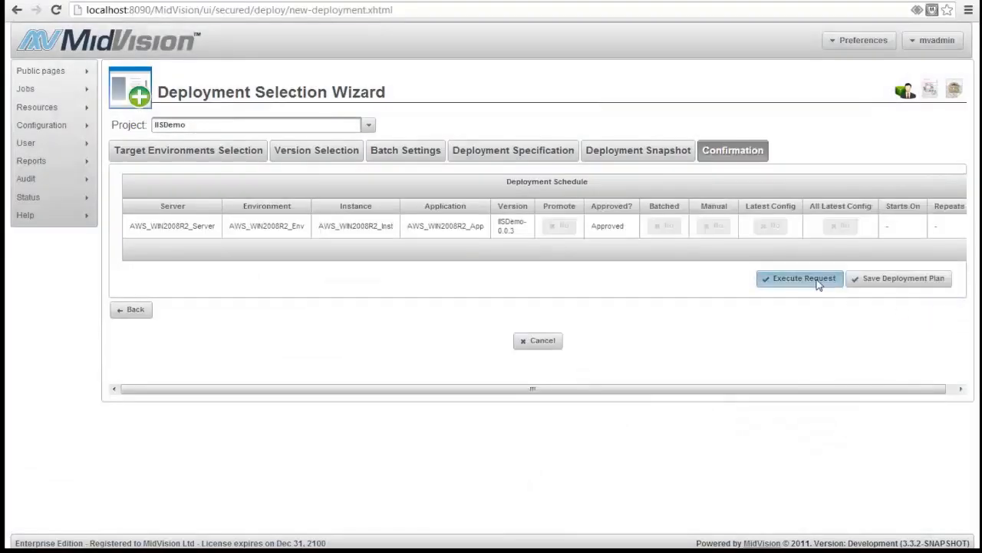
pyautogui.click(818, 281)
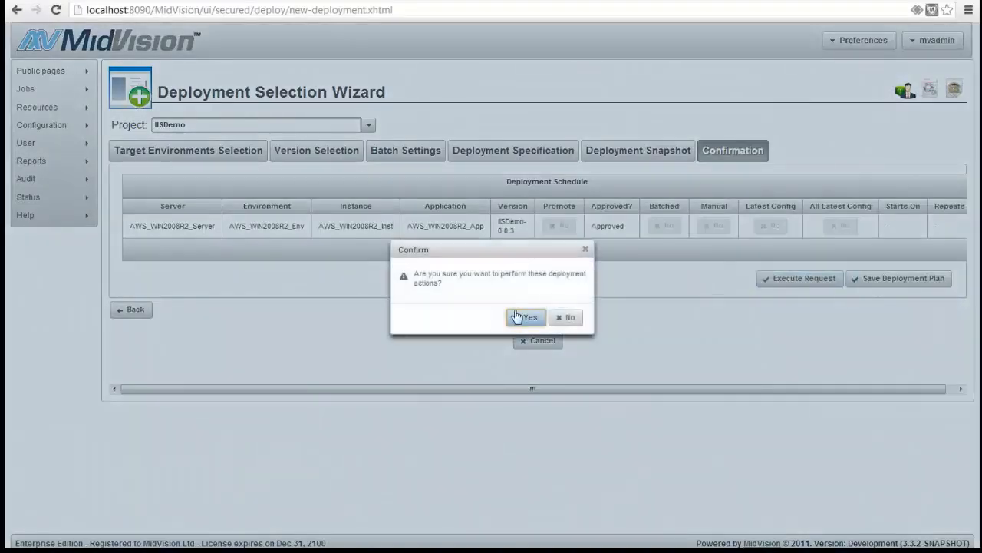
pyautogui.click(528, 316)
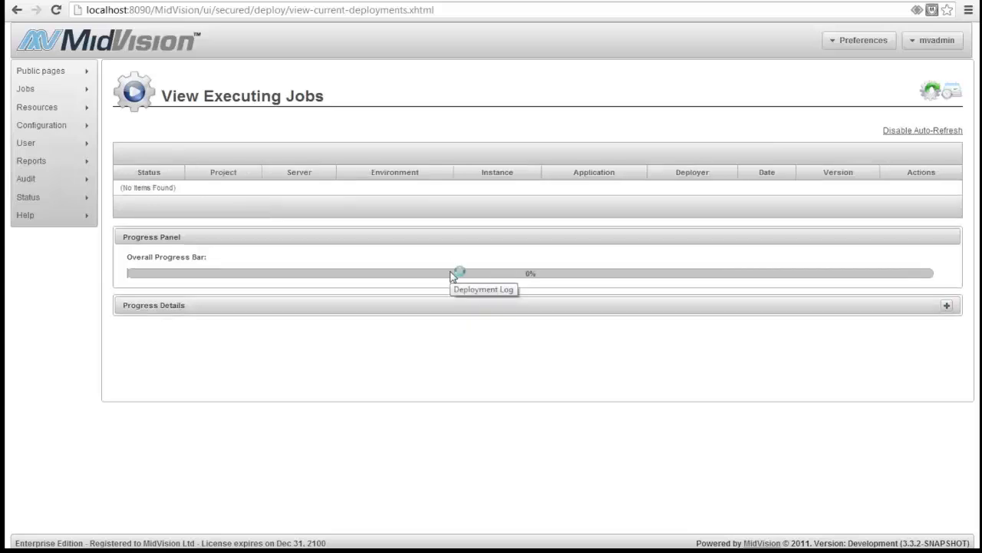
# Check the previous jobs list, then refresh Site's Content View to reveal the deployed Mayando files
pyautogui.click(930, 93)
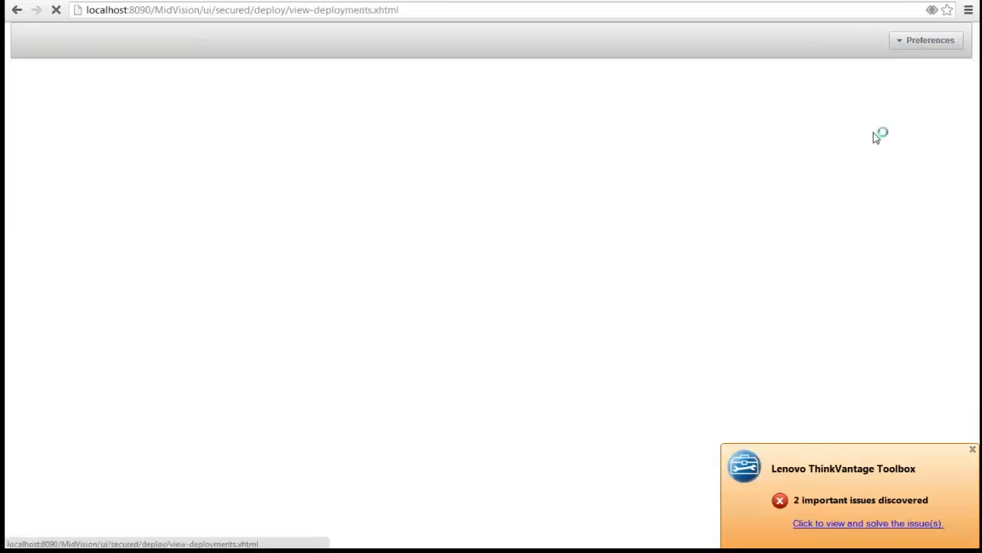
pyautogui.moveTo(484, 550)
pyautogui.click(541, 503)
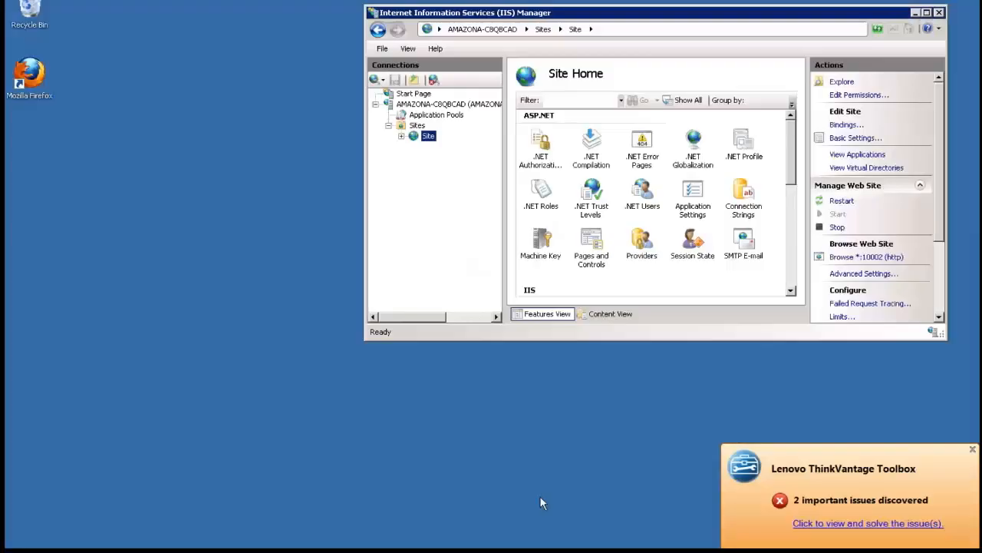
pyautogui.click(611, 315)
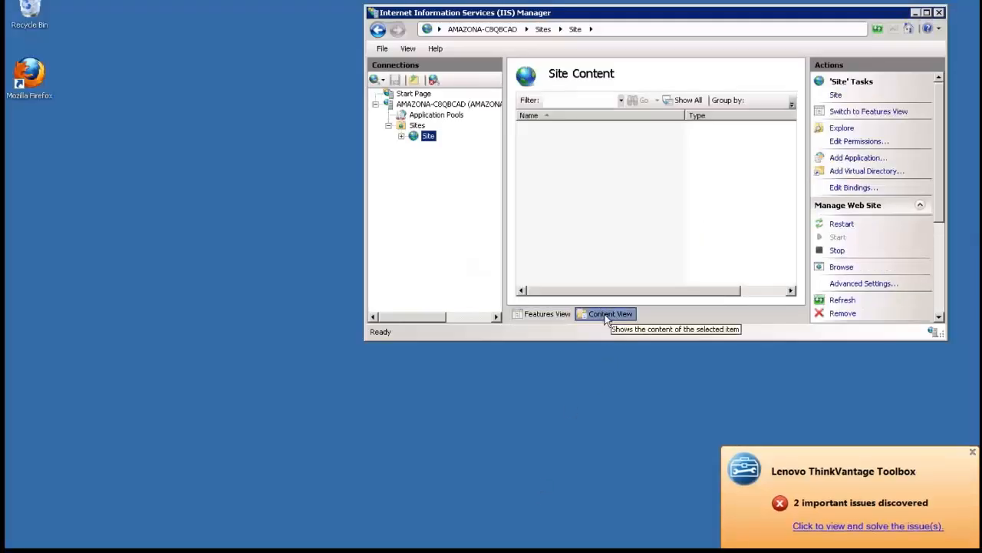
pyautogui.rightClick(428, 136)
pyautogui.click(462, 248)
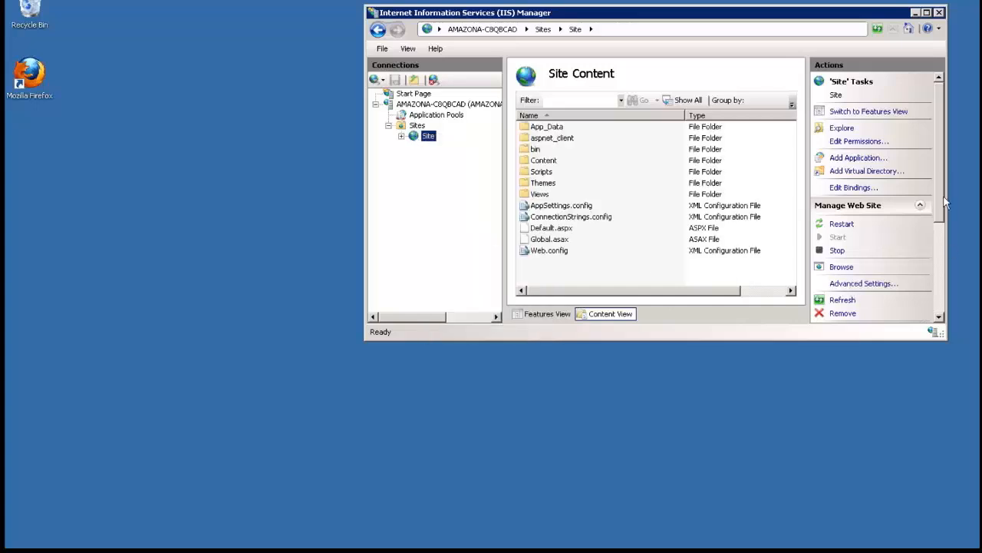
# Return to Site's Features View and browse it on *:10002 (http)
pyautogui.moveTo(945, 201); pyautogui.dragTo(945, 242)
pyautogui.click(416, 126)
pyautogui.click(415, 137)
pyautogui.click(542, 314)
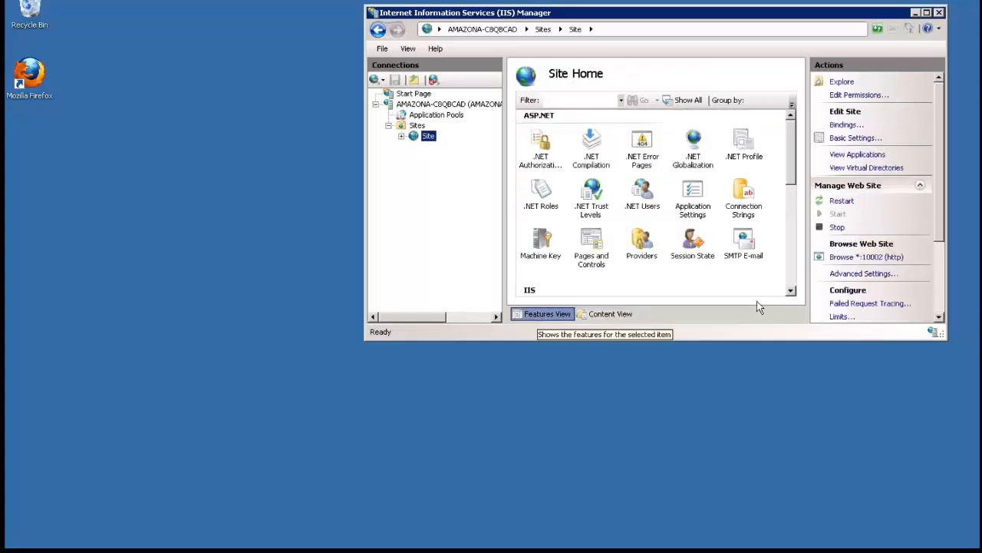
pyautogui.click(853, 258)
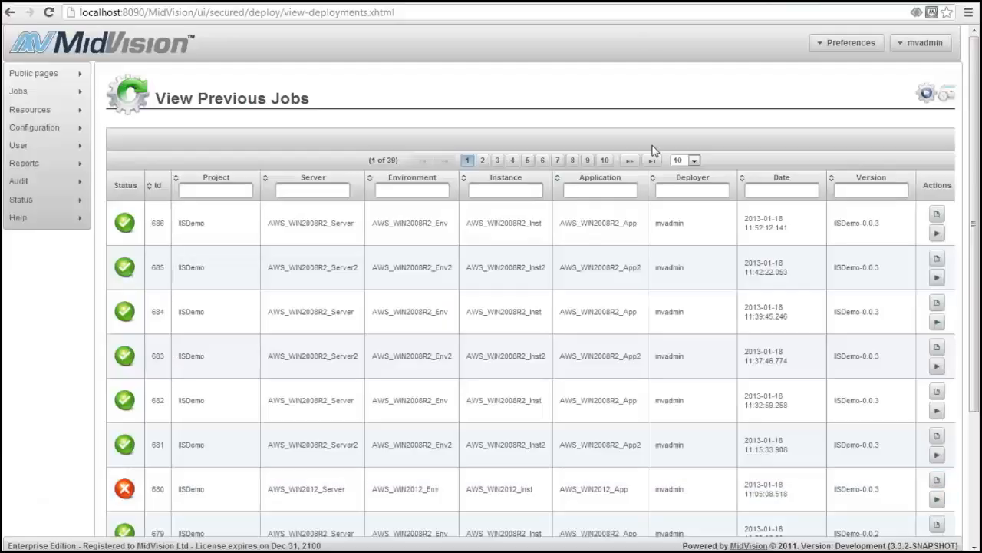
# Show the previous jobs list with job 686, IISDemo-0.0.3 to AWS_WIN2008R2_App, marked successful
pyautogui.click(947, 503)
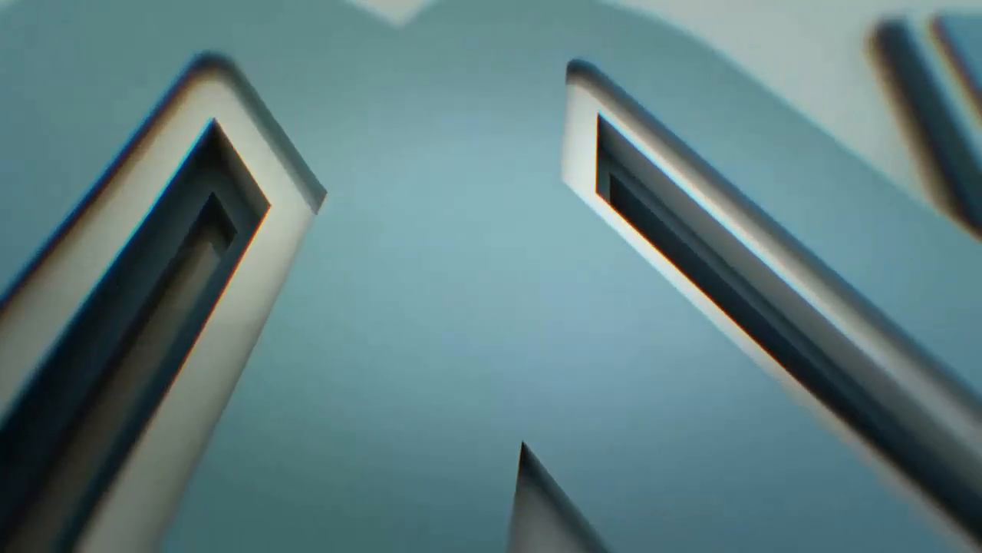